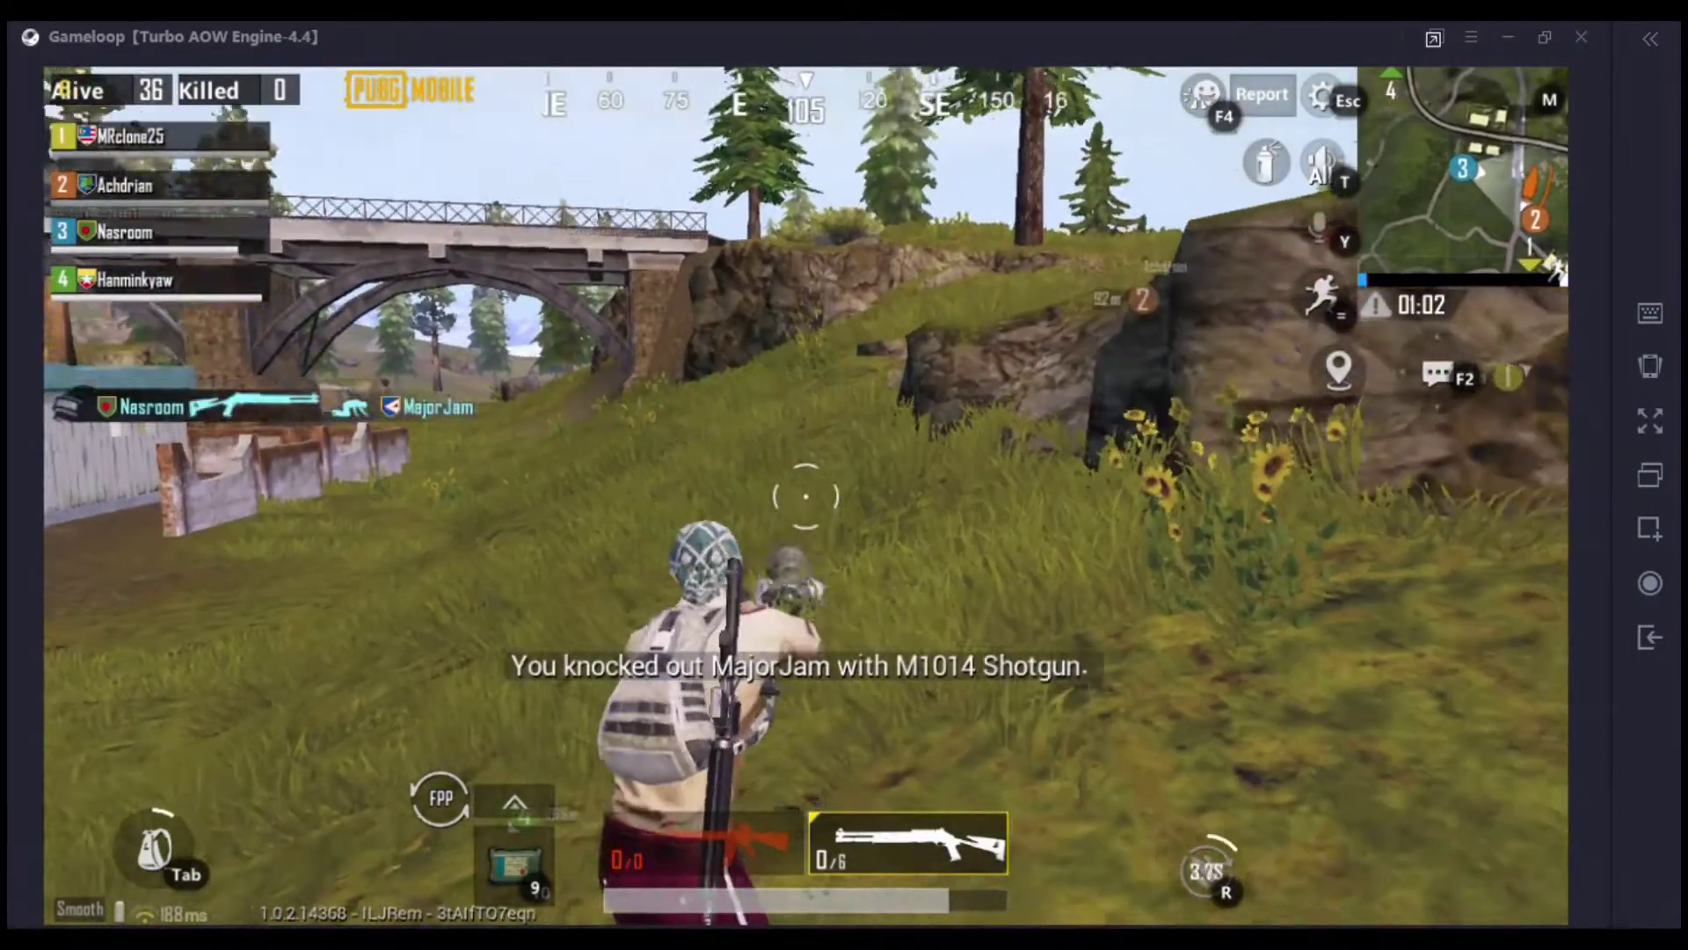
Walk up to the knocked-out enemy in the grass and finish them off with the M1014 shotgun
key(w)
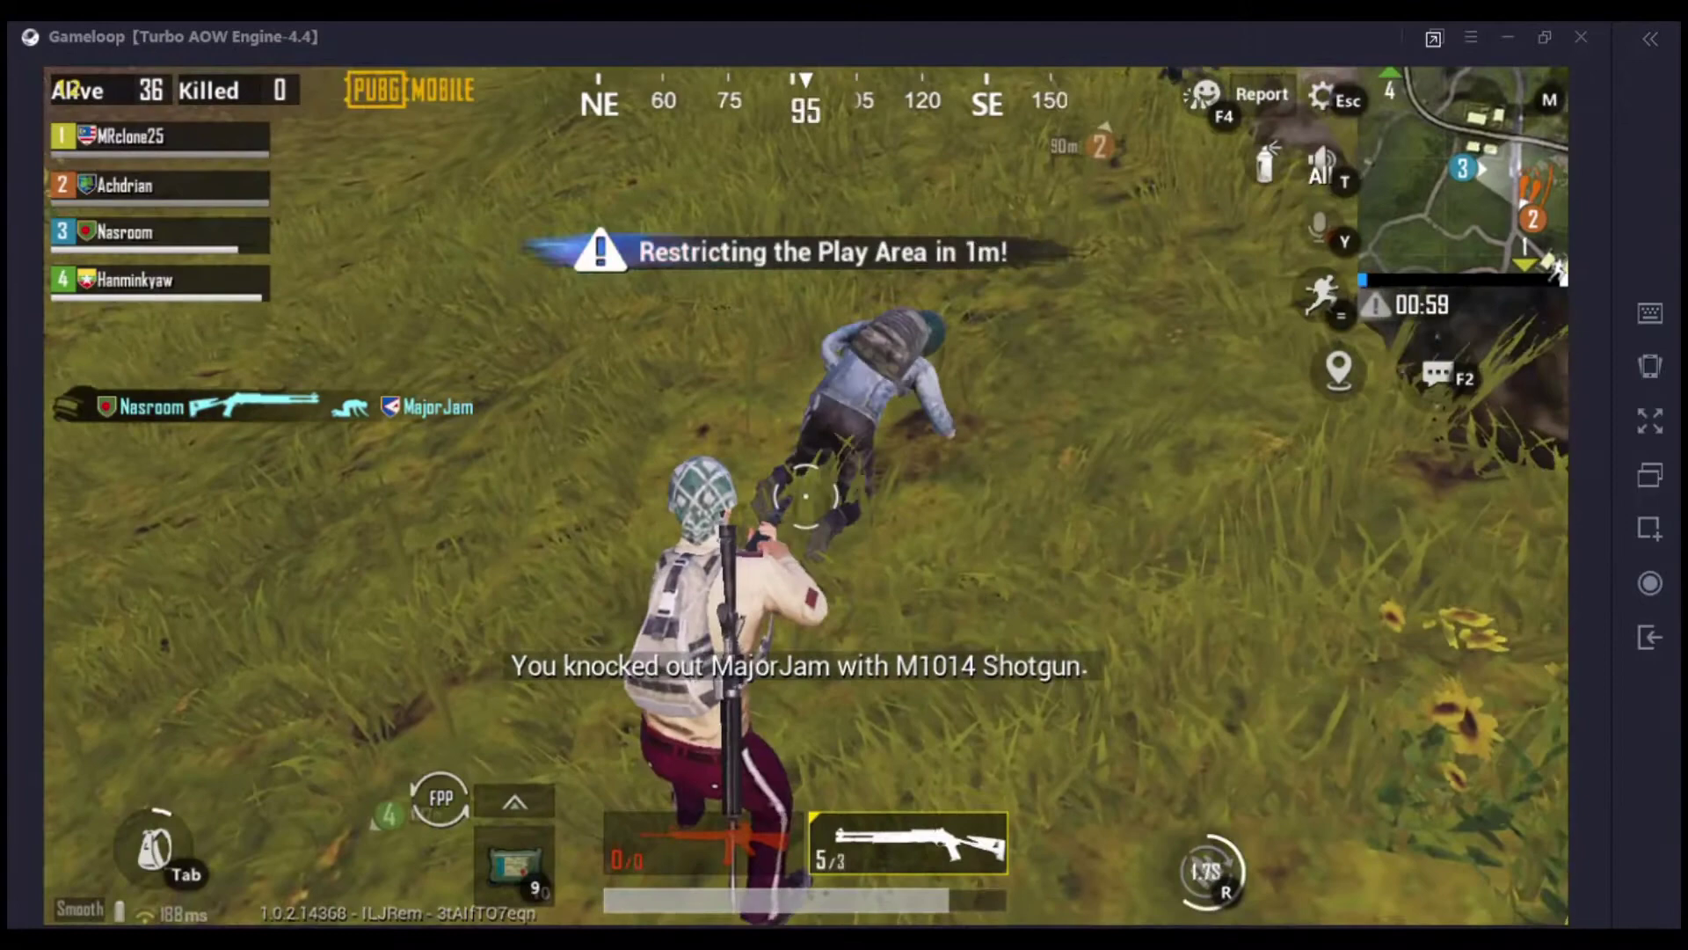
key(w)
click(805, 496)
click(806, 496)
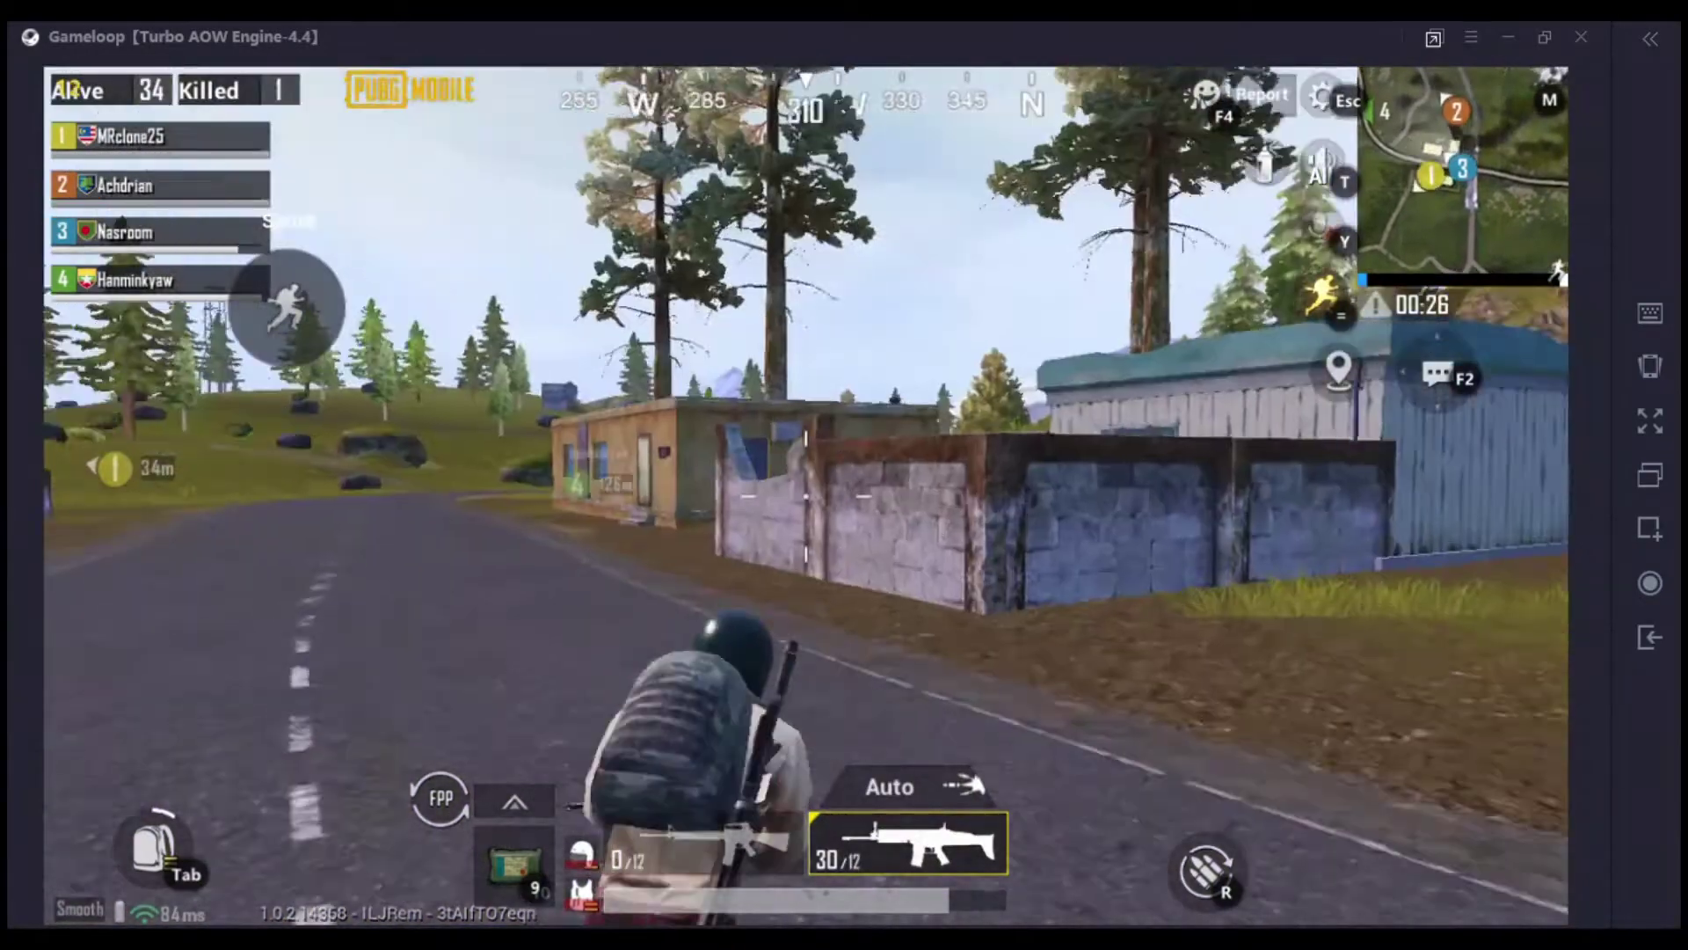
Run along the road past the walled yard to the roadside buildings and enter the room with the shooting targets
key(w)
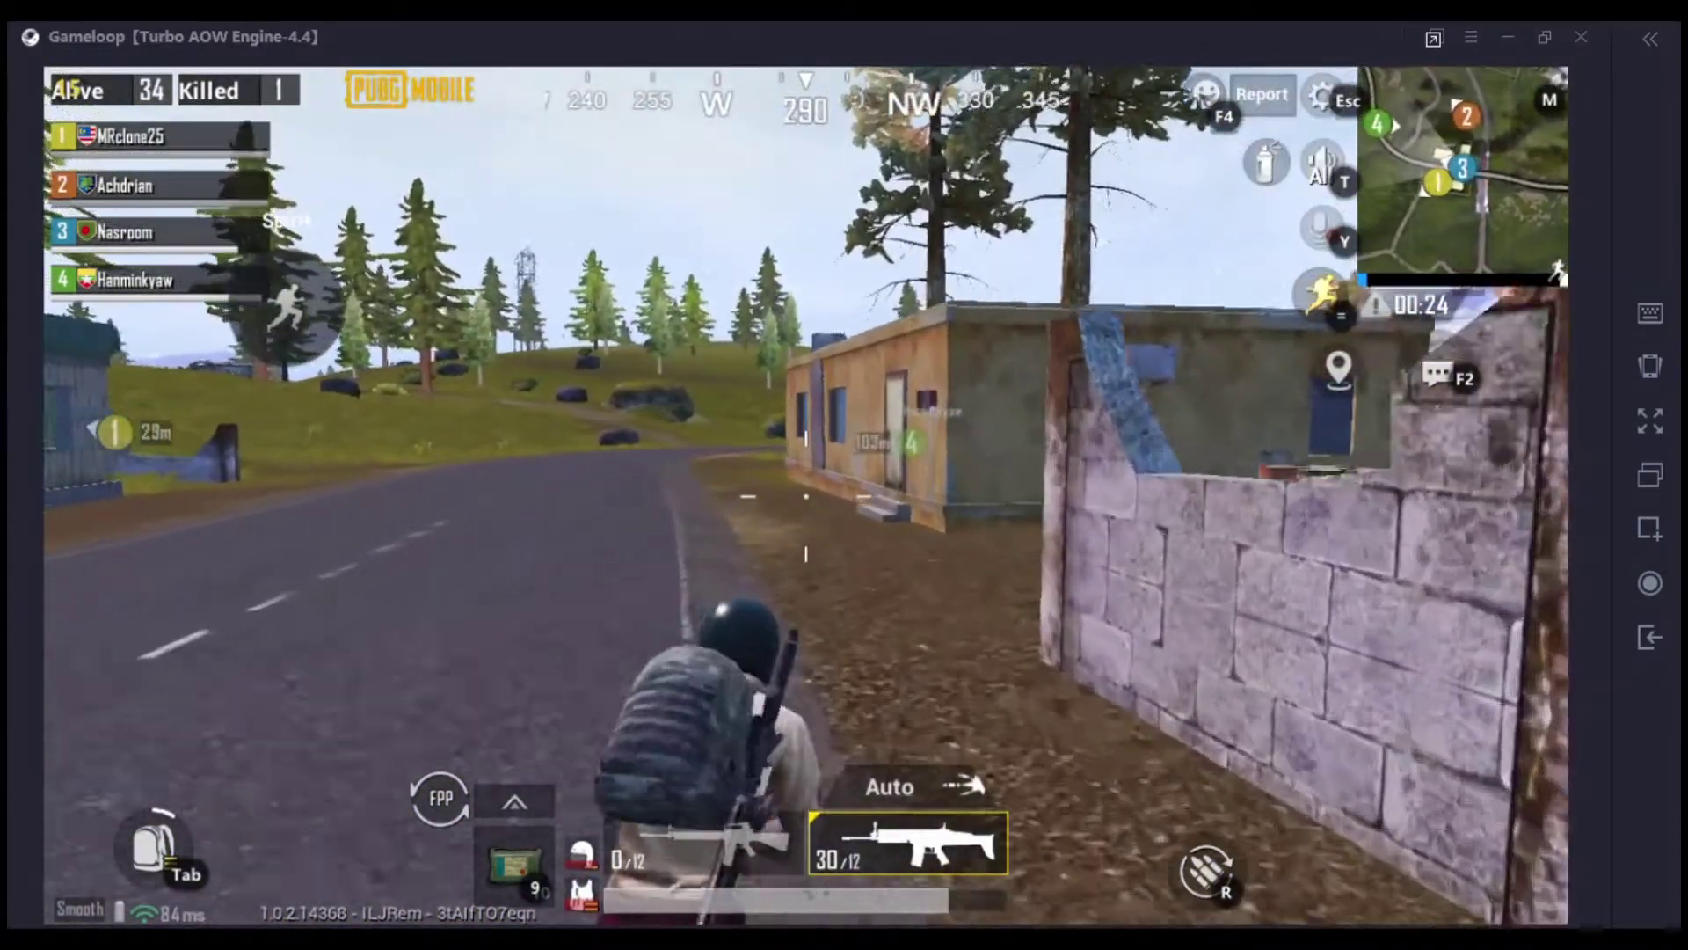
key(w)
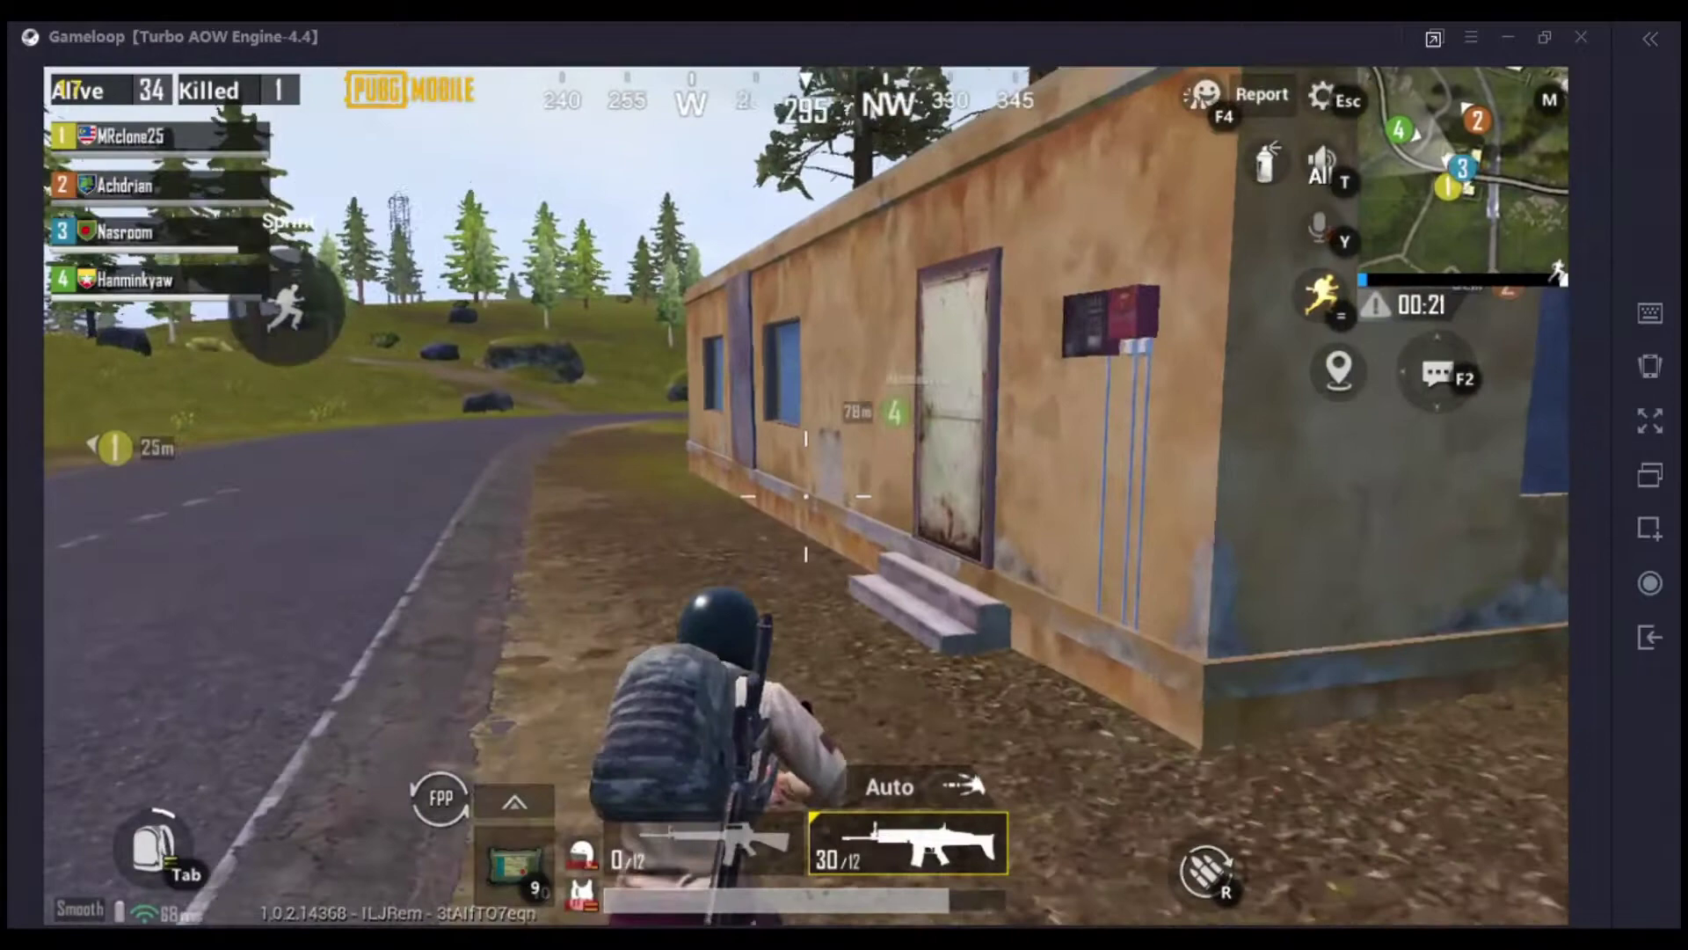
key(w)
key(f)
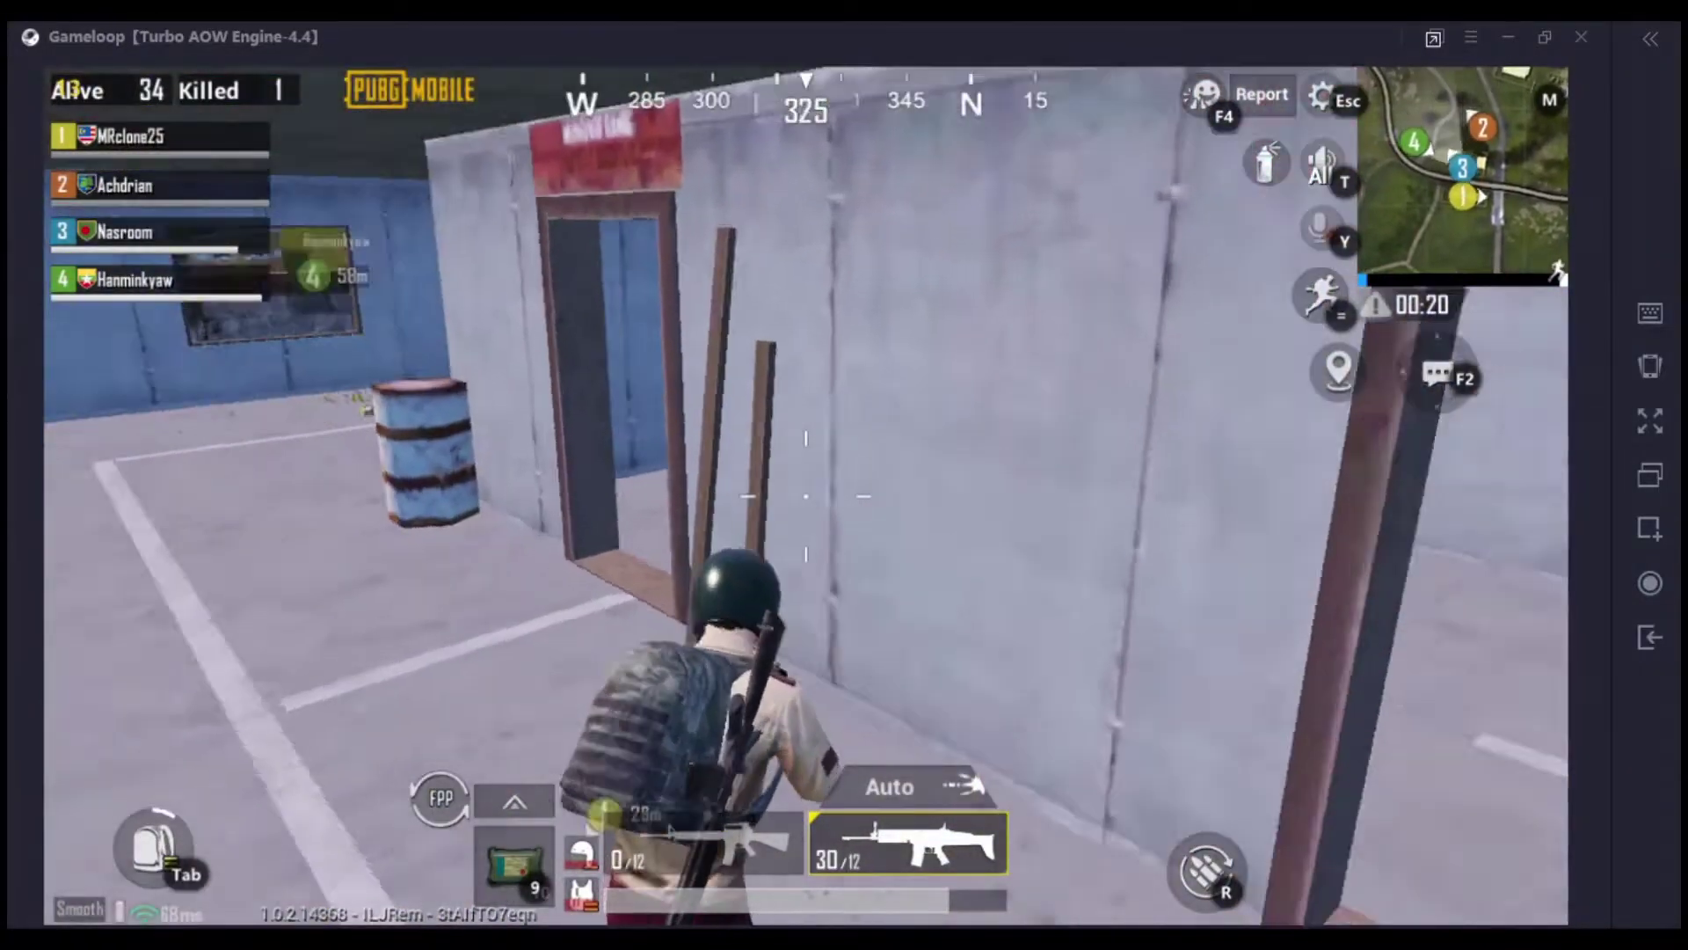
key(w)
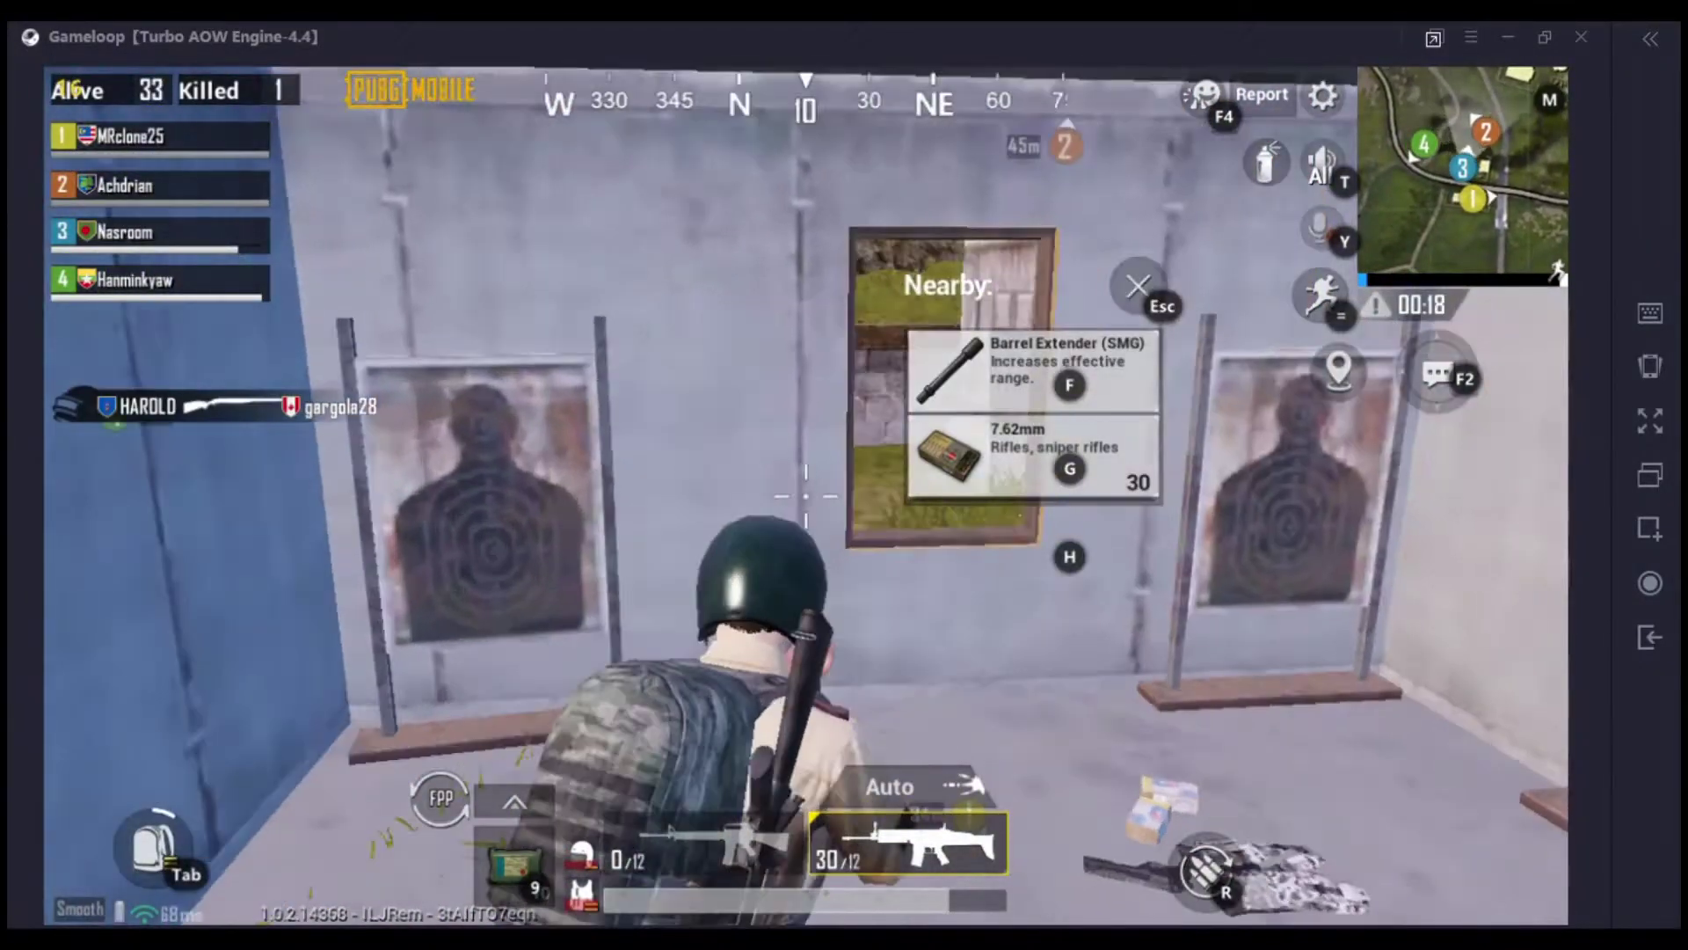
Pick up the 7.62mm ammunition beside the window and dismiss the nearby-items list
key(g)
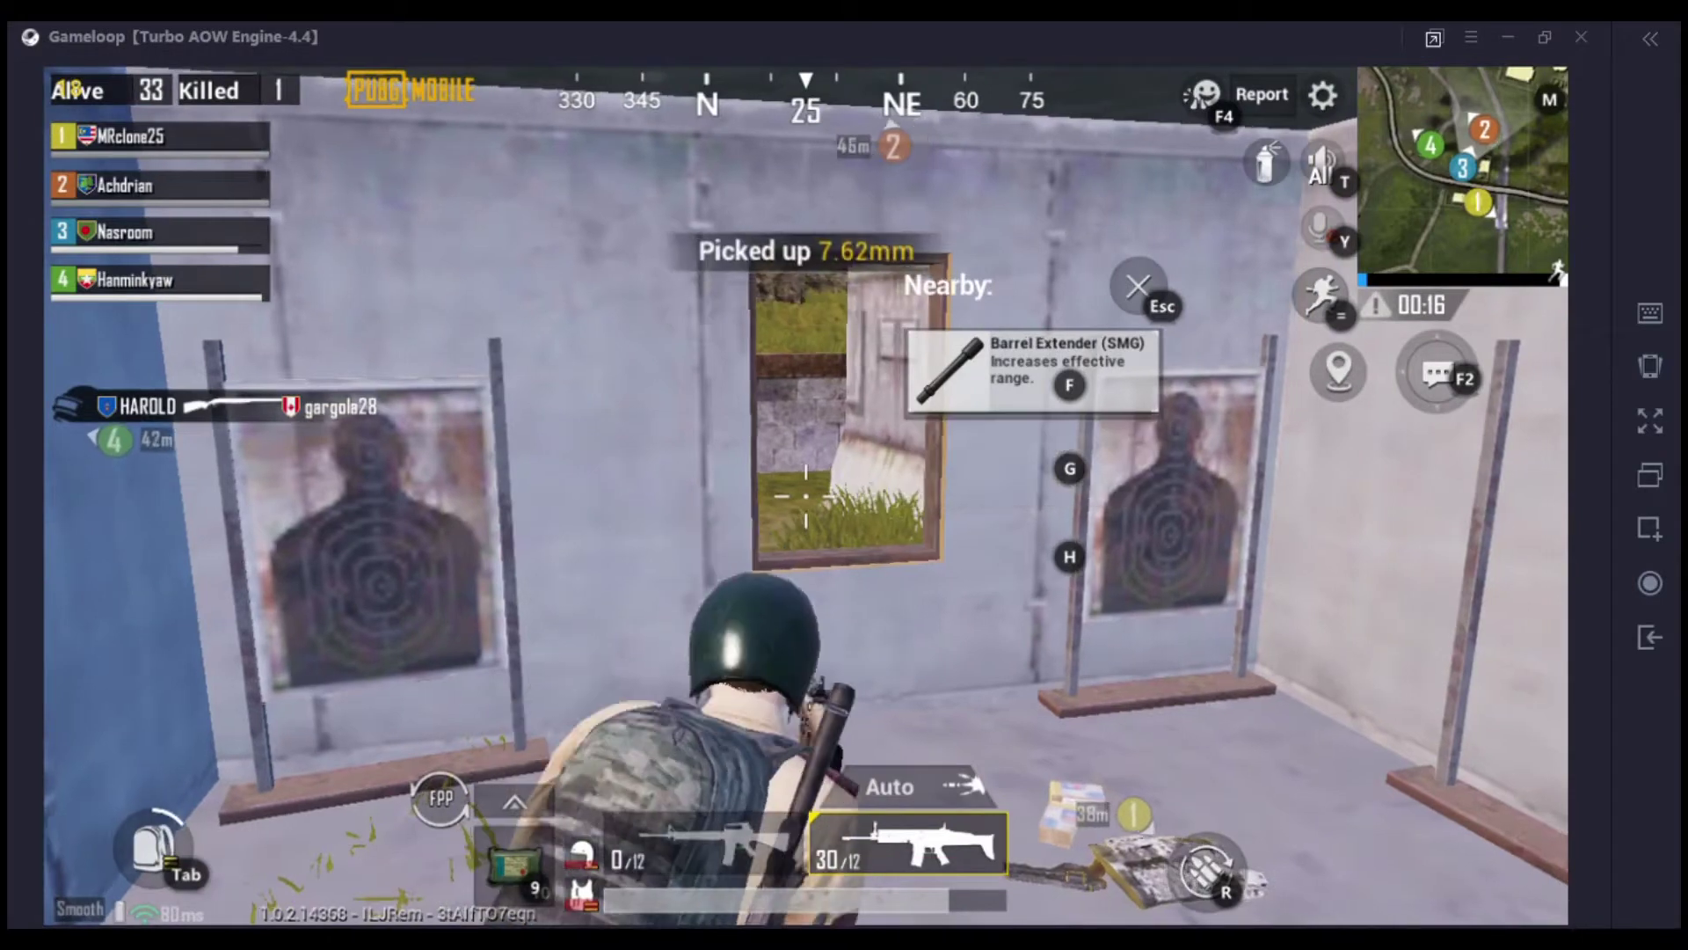
key(w)
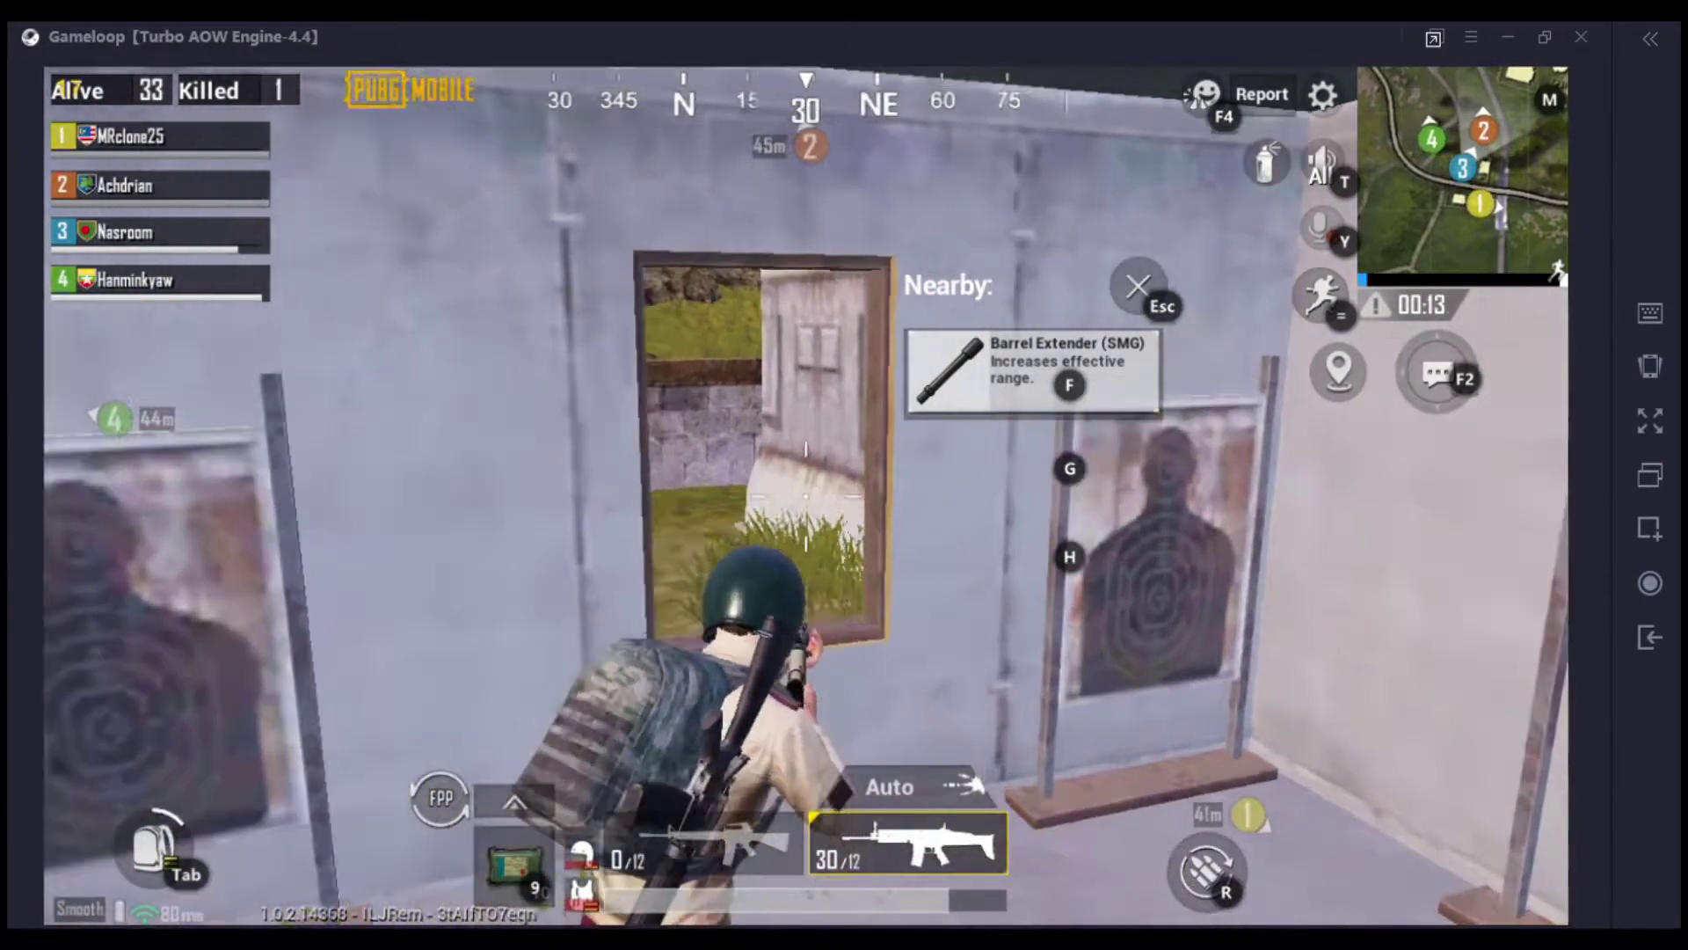
key(Escape)
key(w)
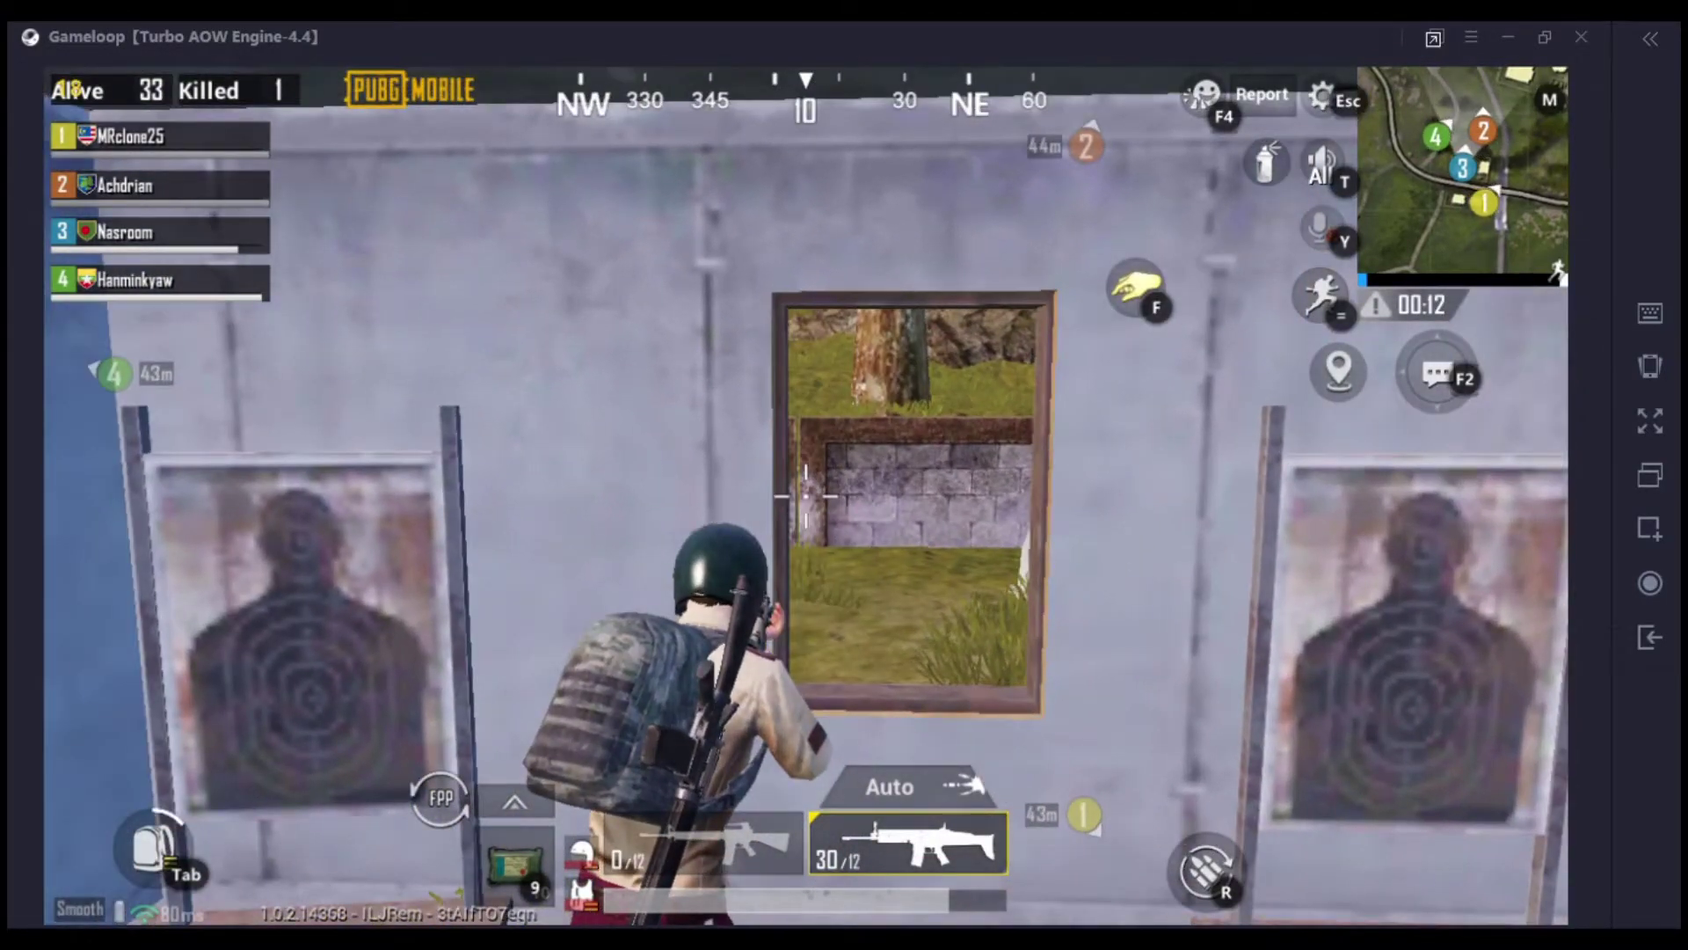
Set the combat frame rate to Ultra in the game's graphics settings, apply it and return to the match
key(Escape)
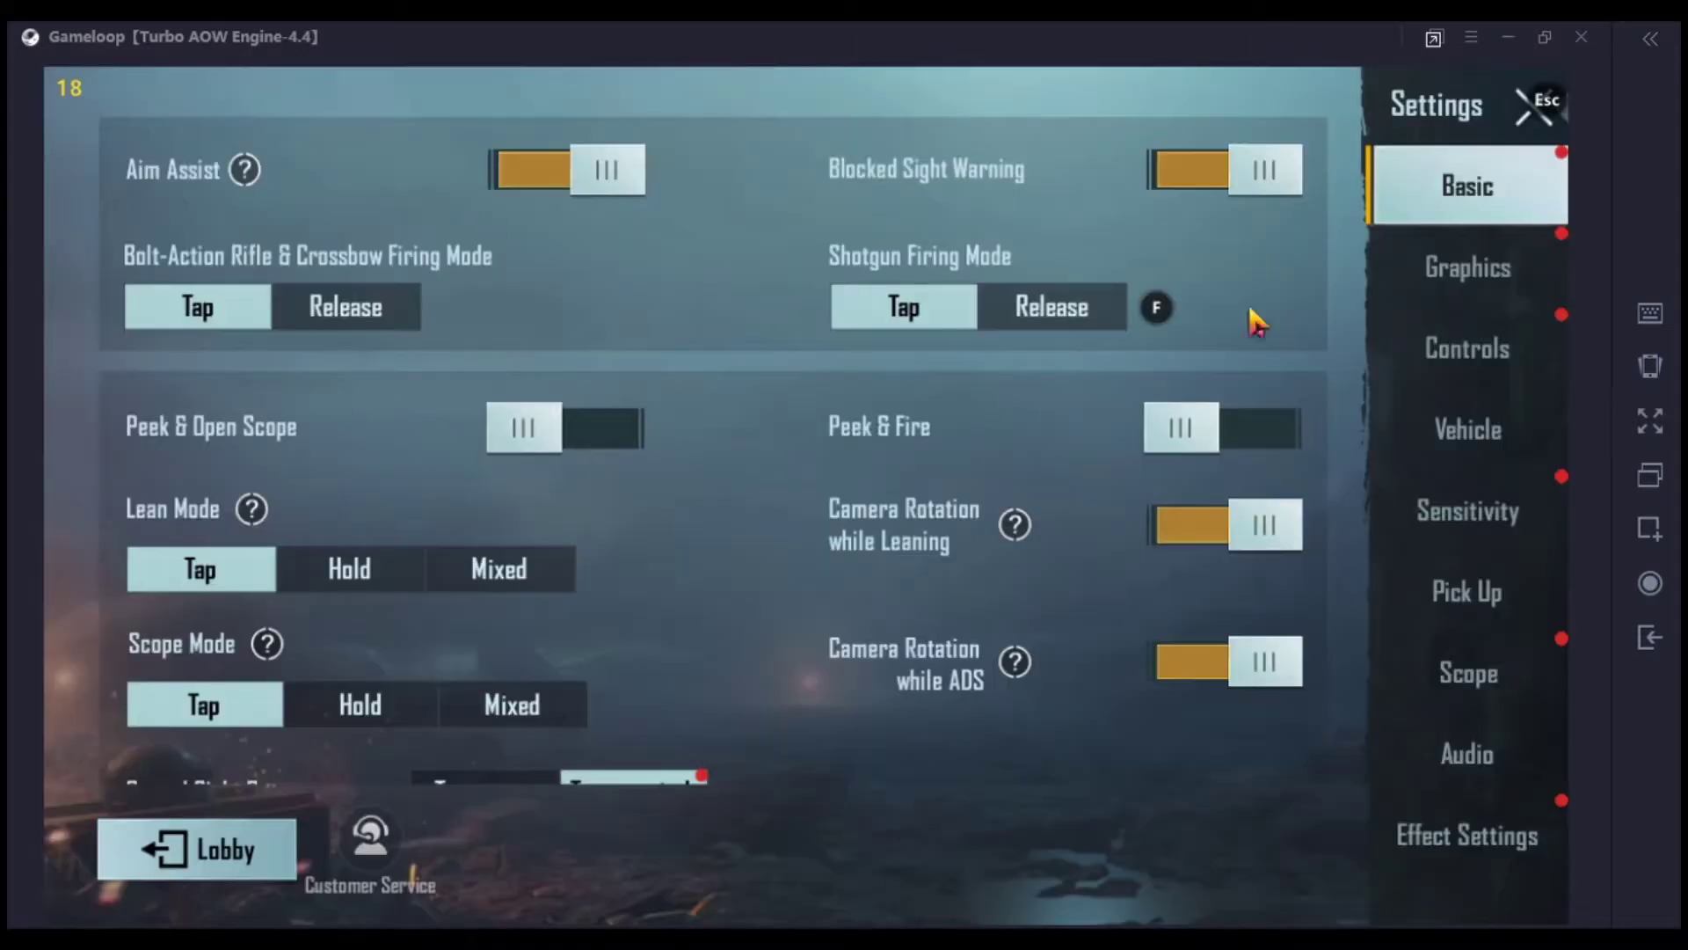
click(1499, 275)
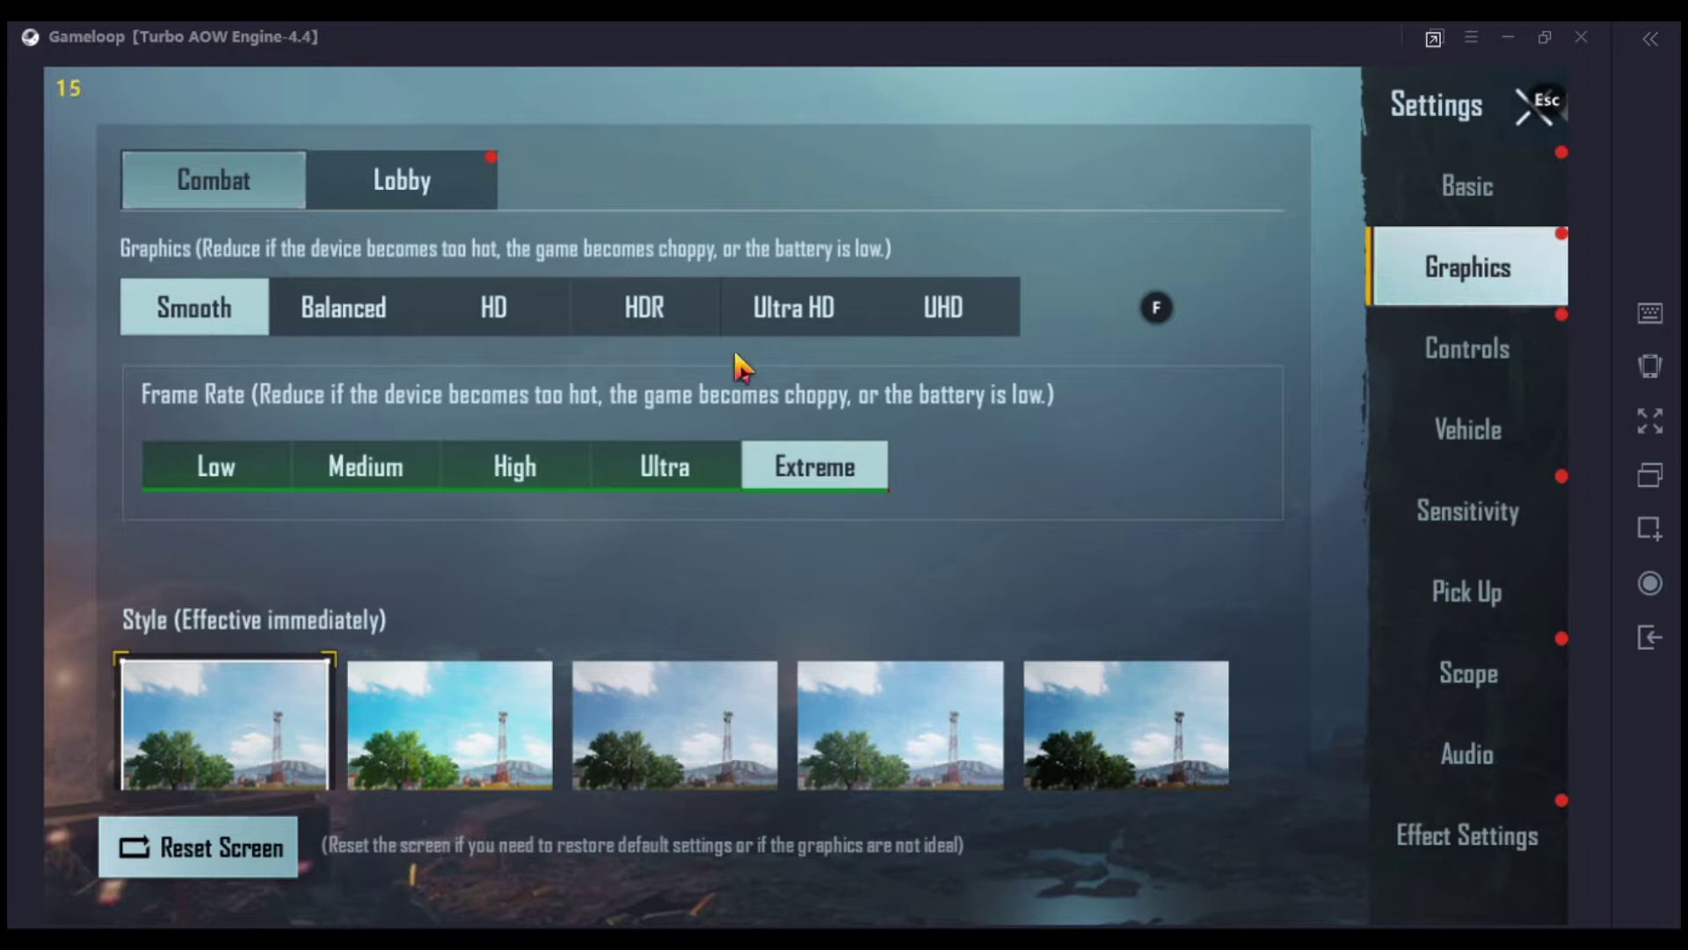
click(684, 490)
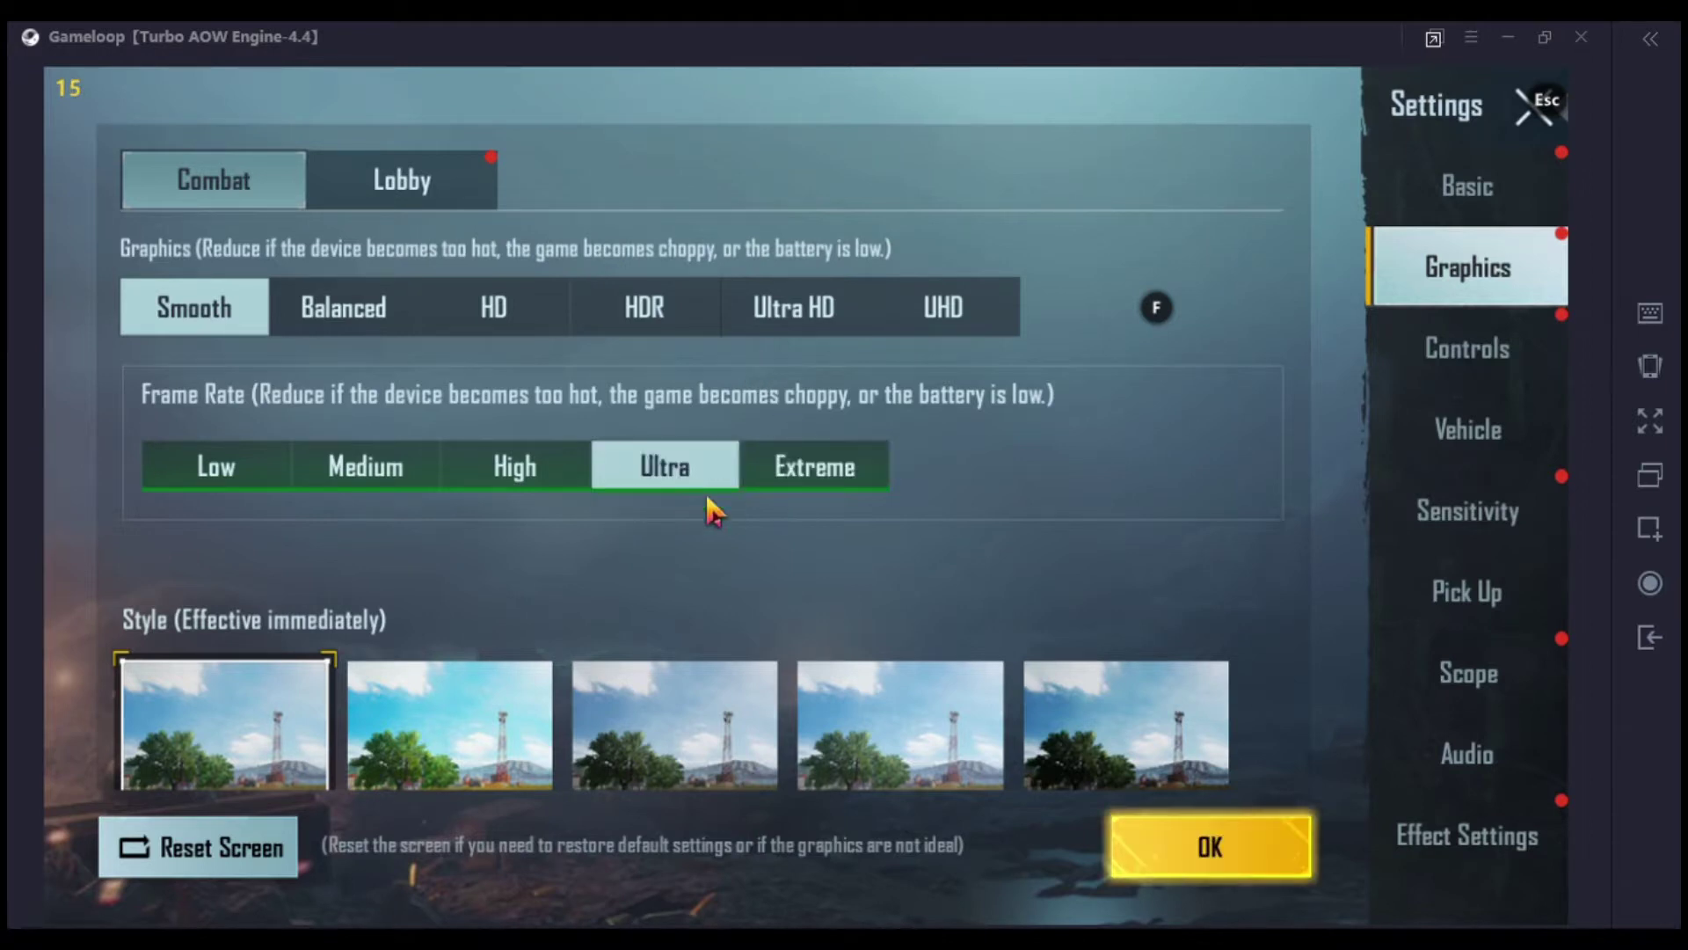
click(1184, 844)
click(850, 703)
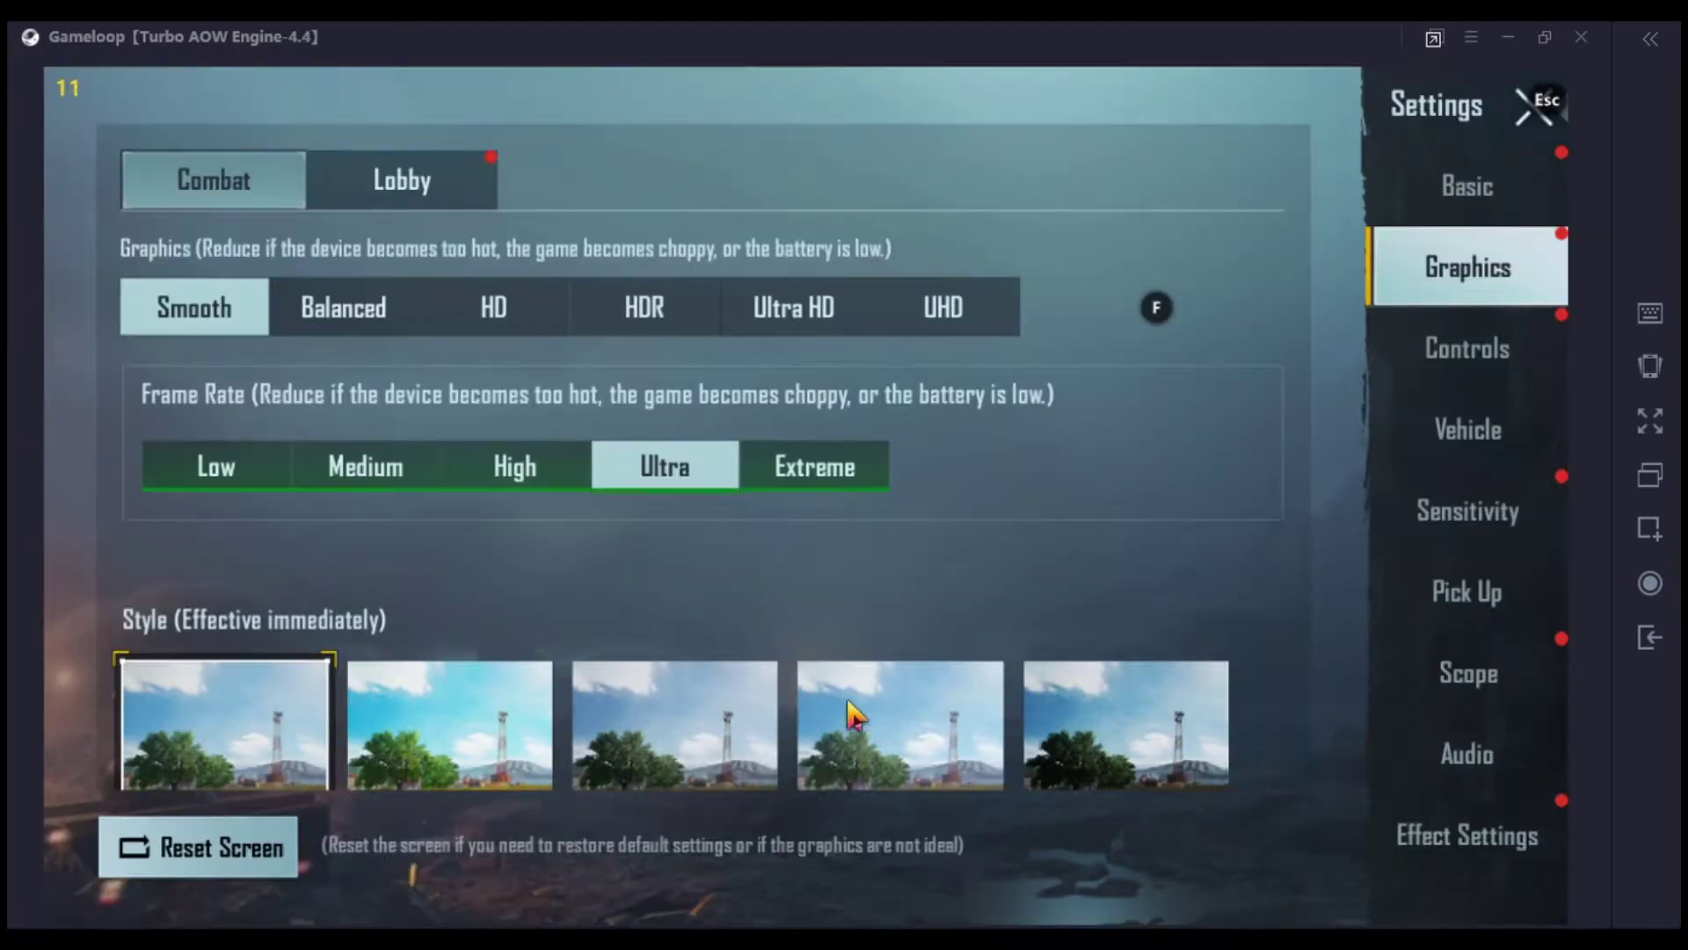
click(1534, 110)
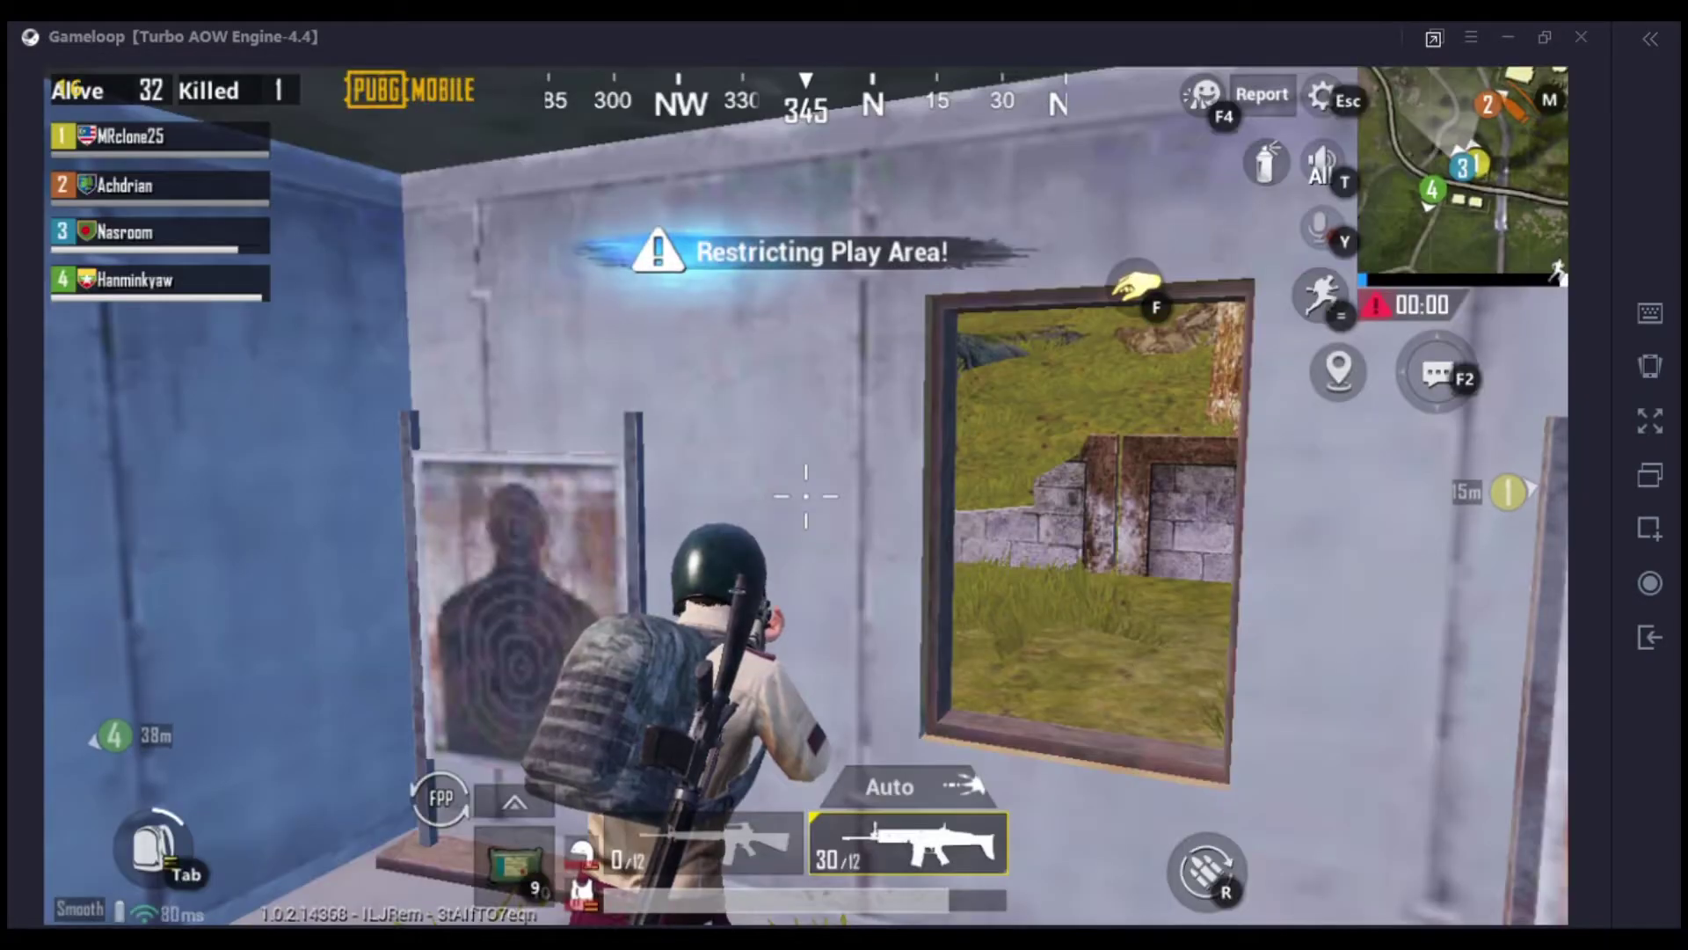
Move around the target room and back outdoors to check how smoothly the match runs
key(s)
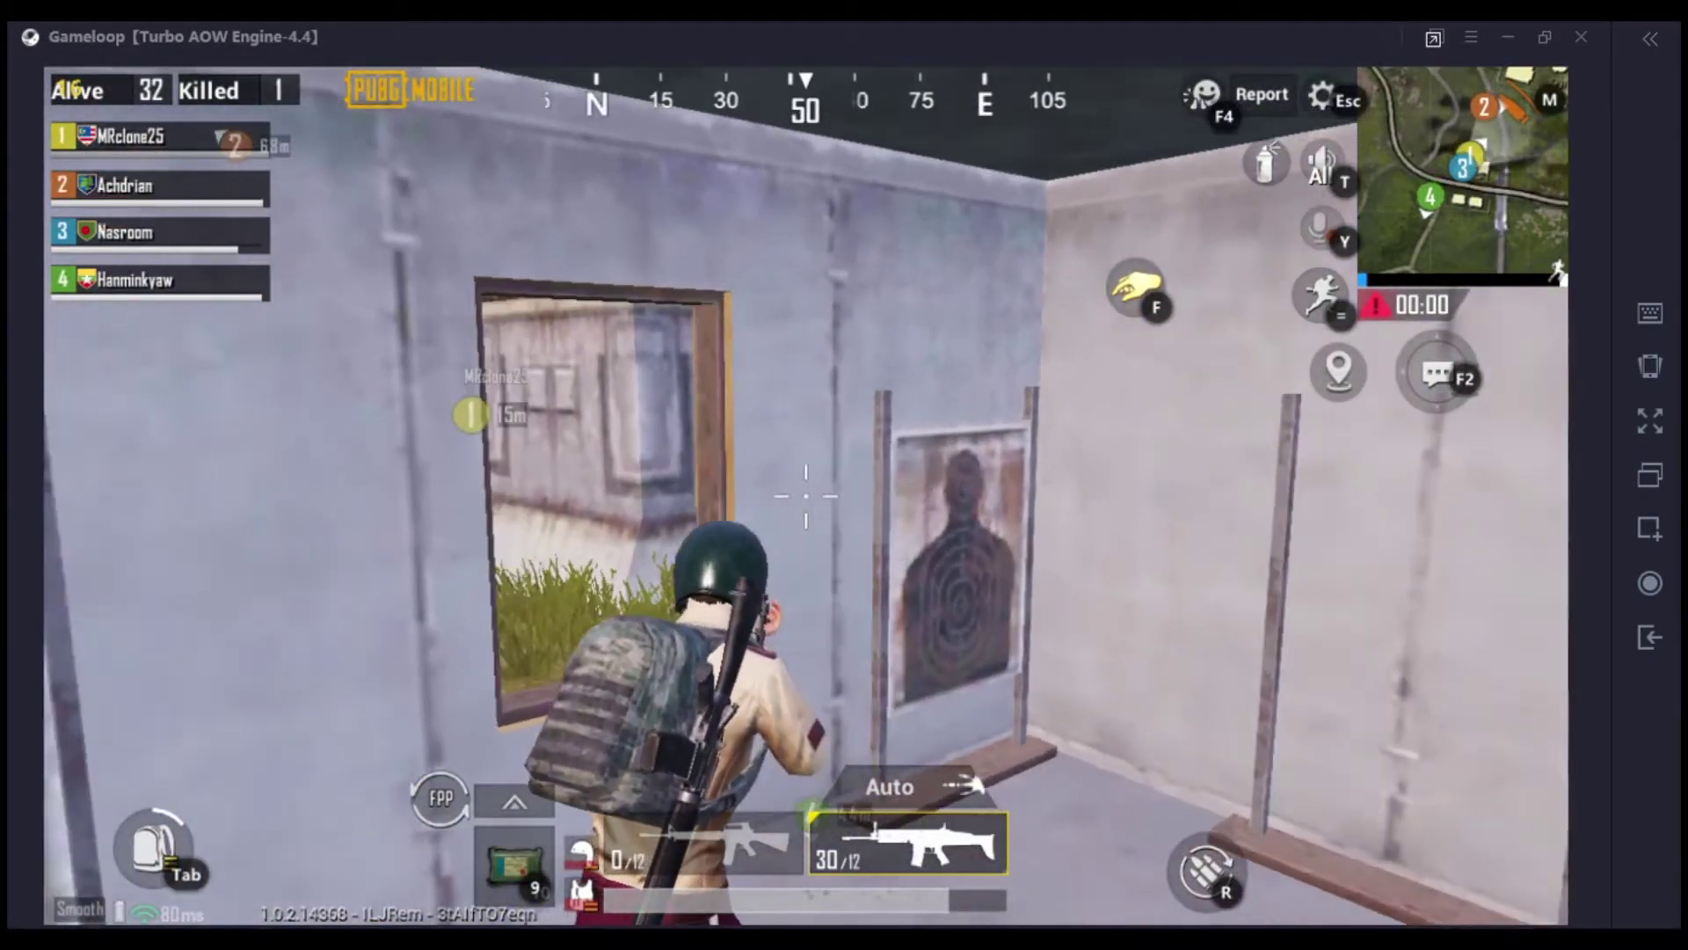
key(w)
key(w)
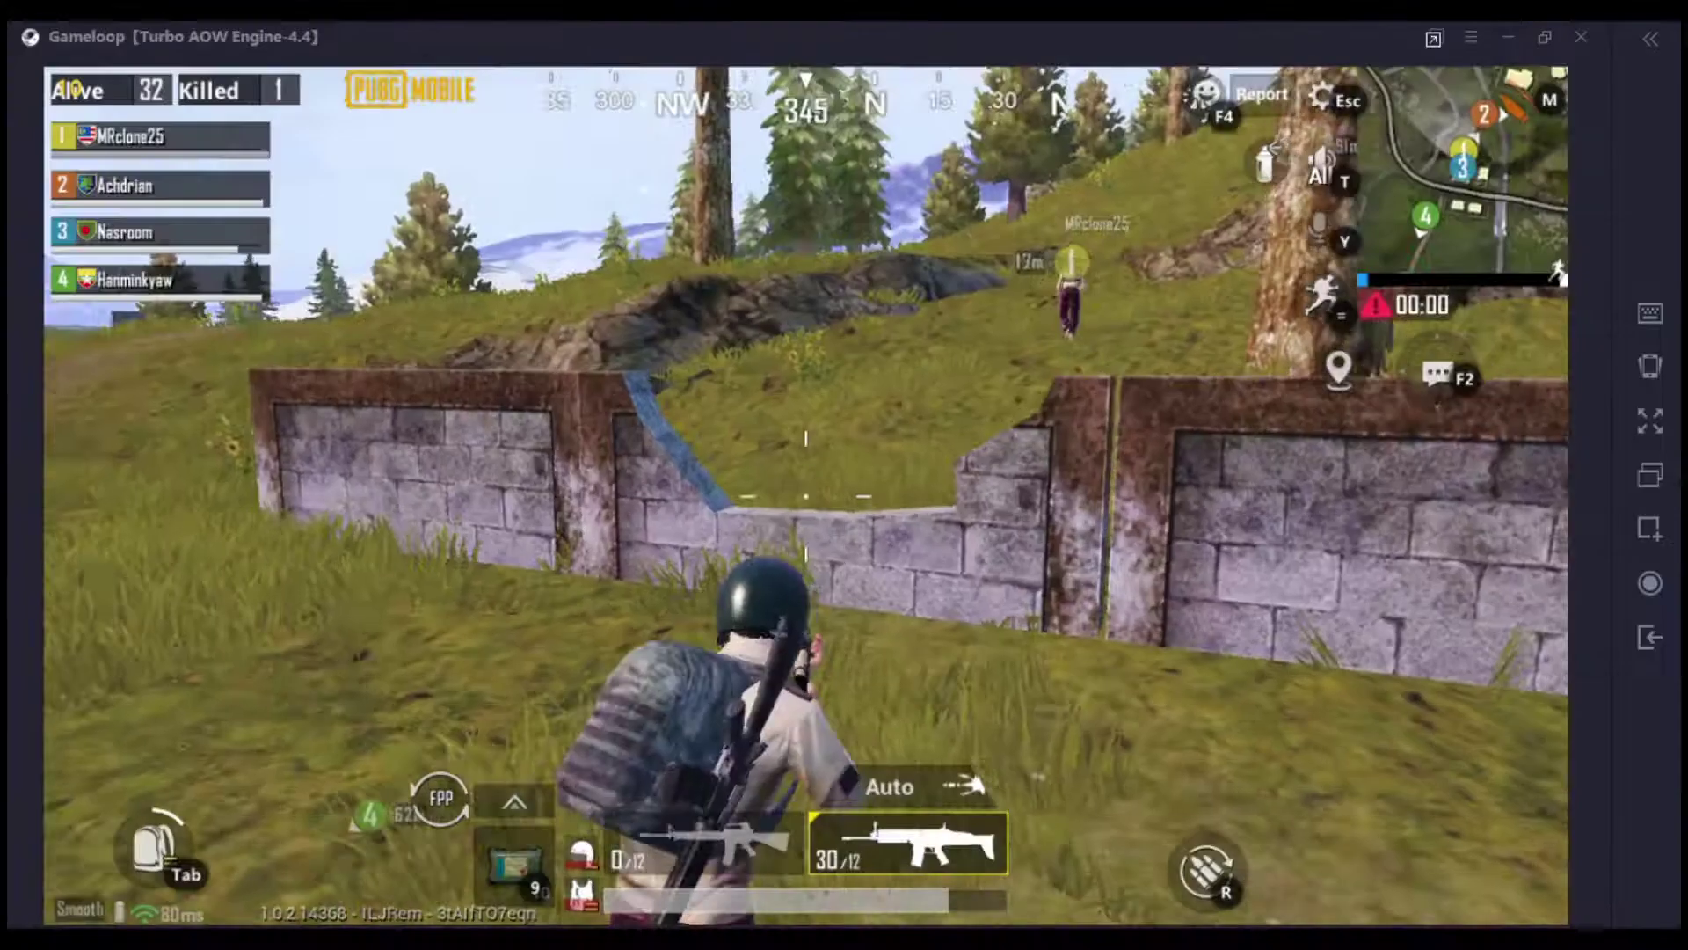
key(w)
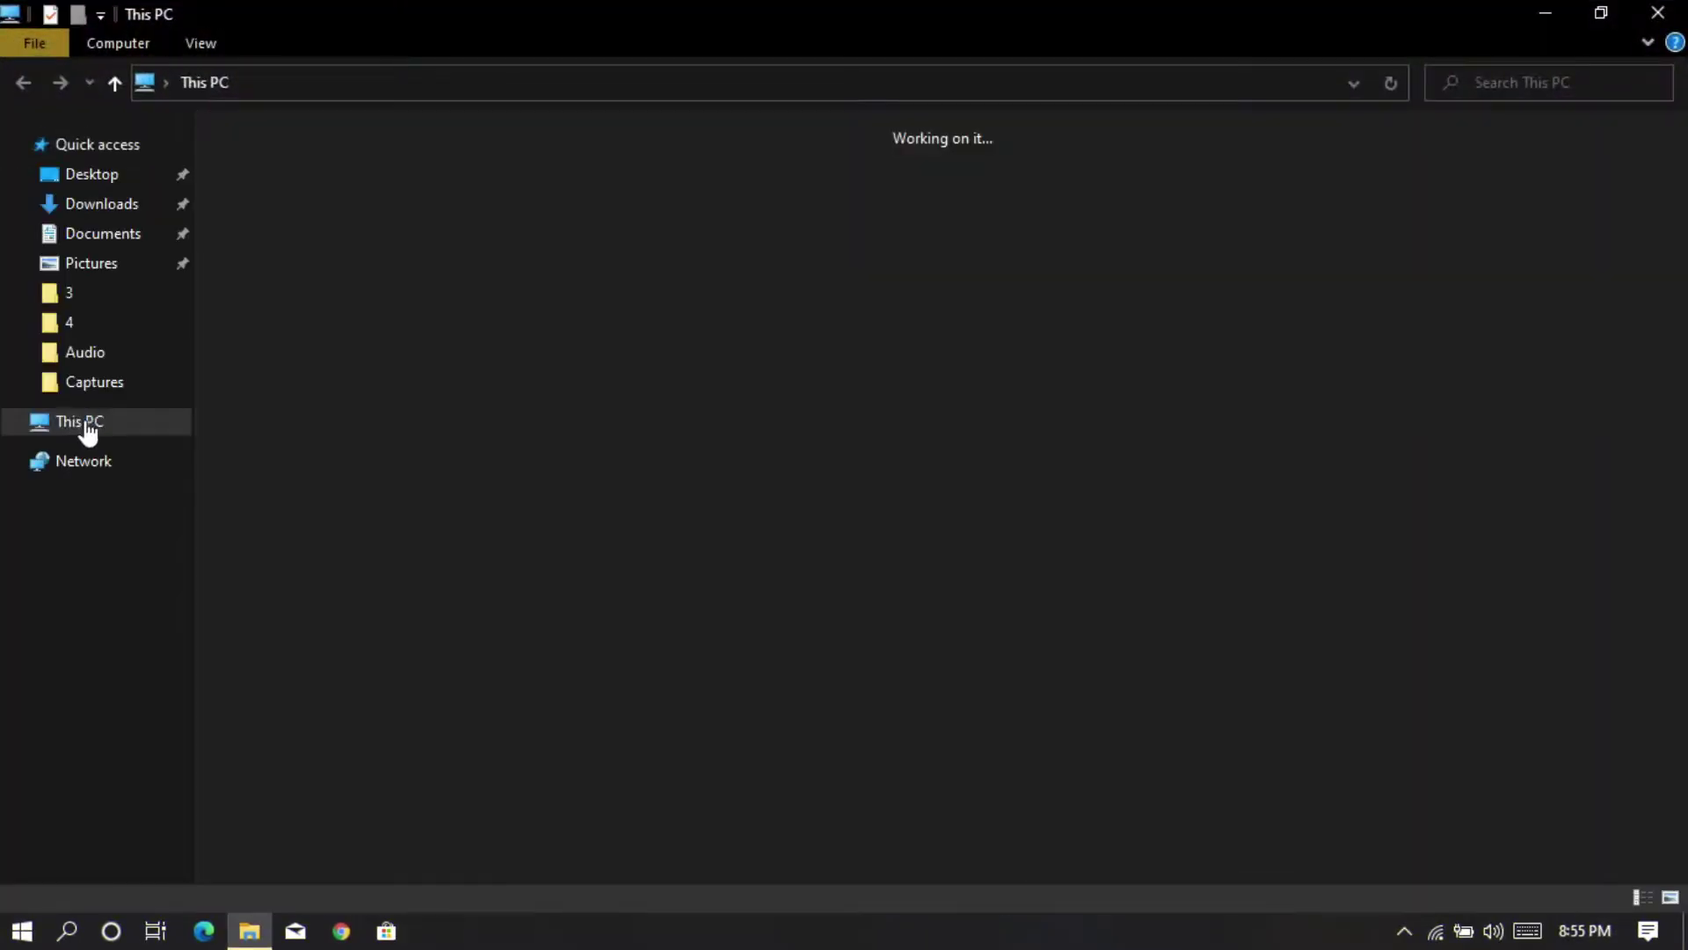
From This PC, open the advanced system properties and apply Adjust for best performance to the Windows visual effects
right_click(501, 551)
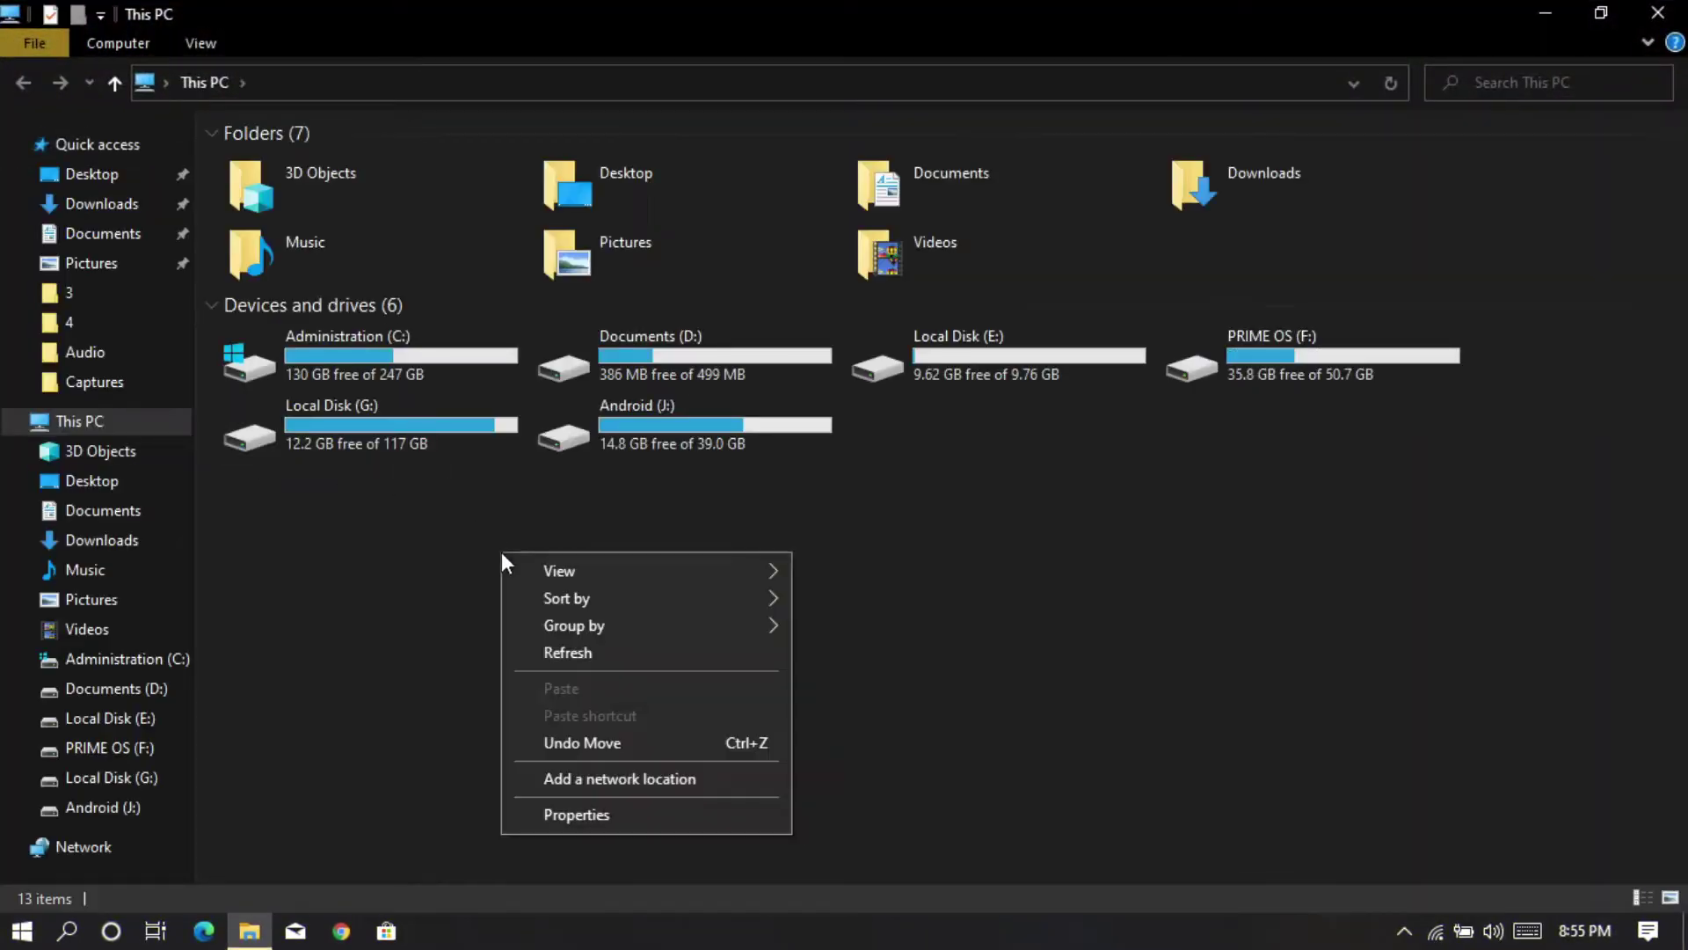
click(612, 816)
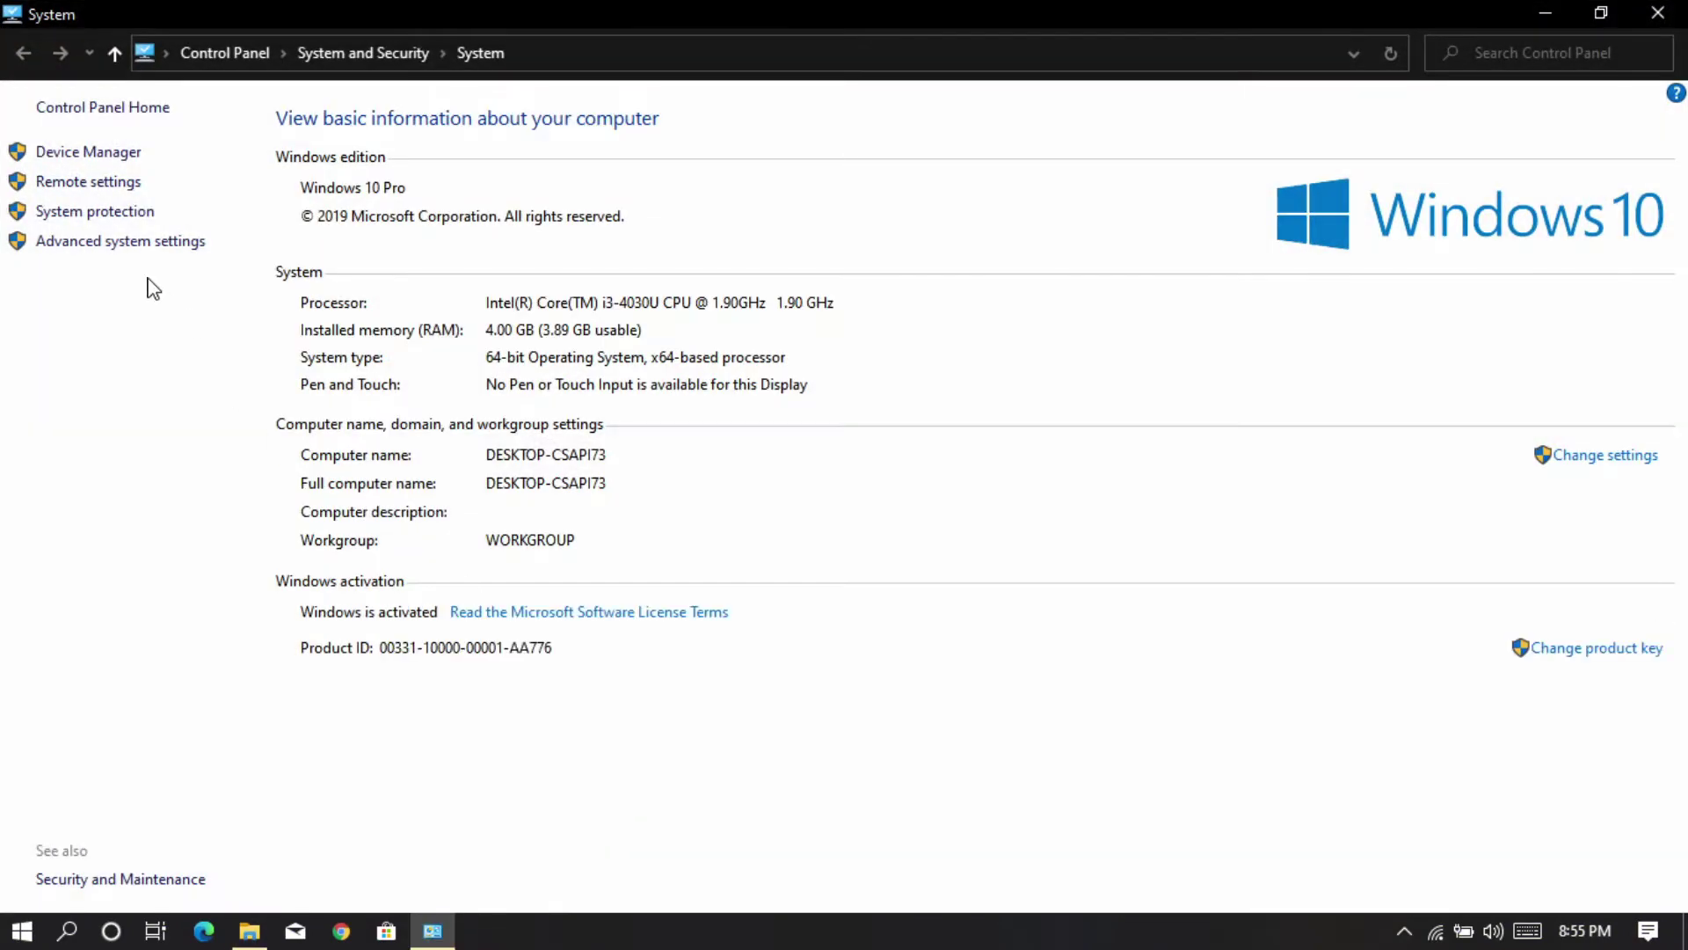
click(134, 243)
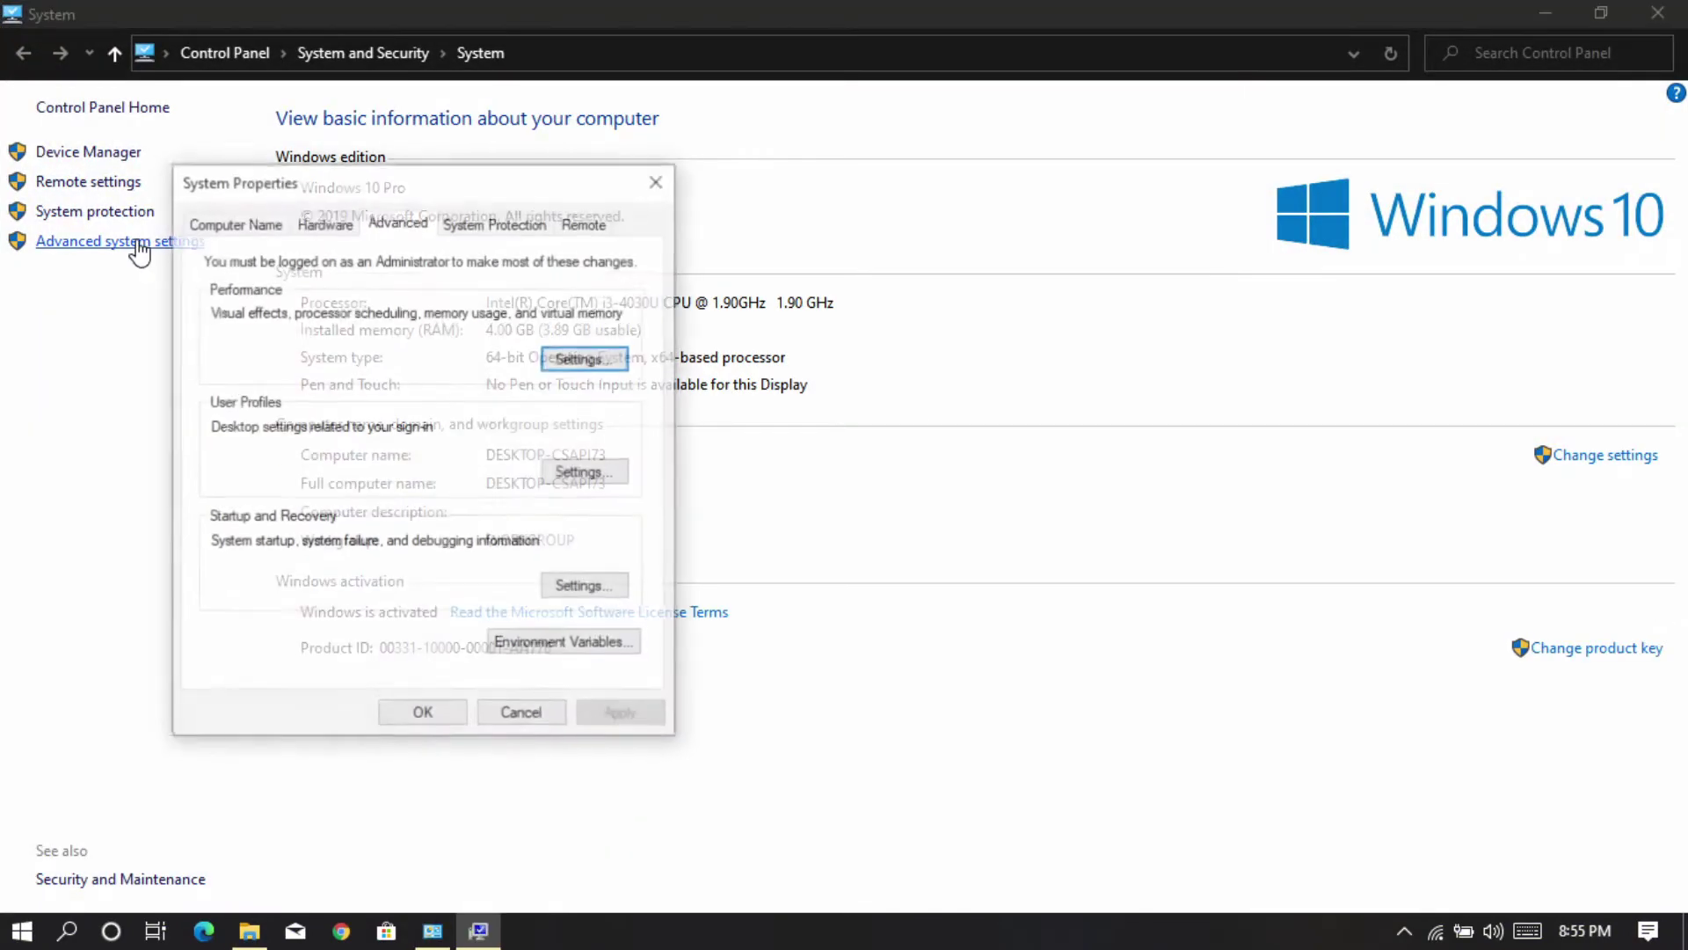
click(572, 359)
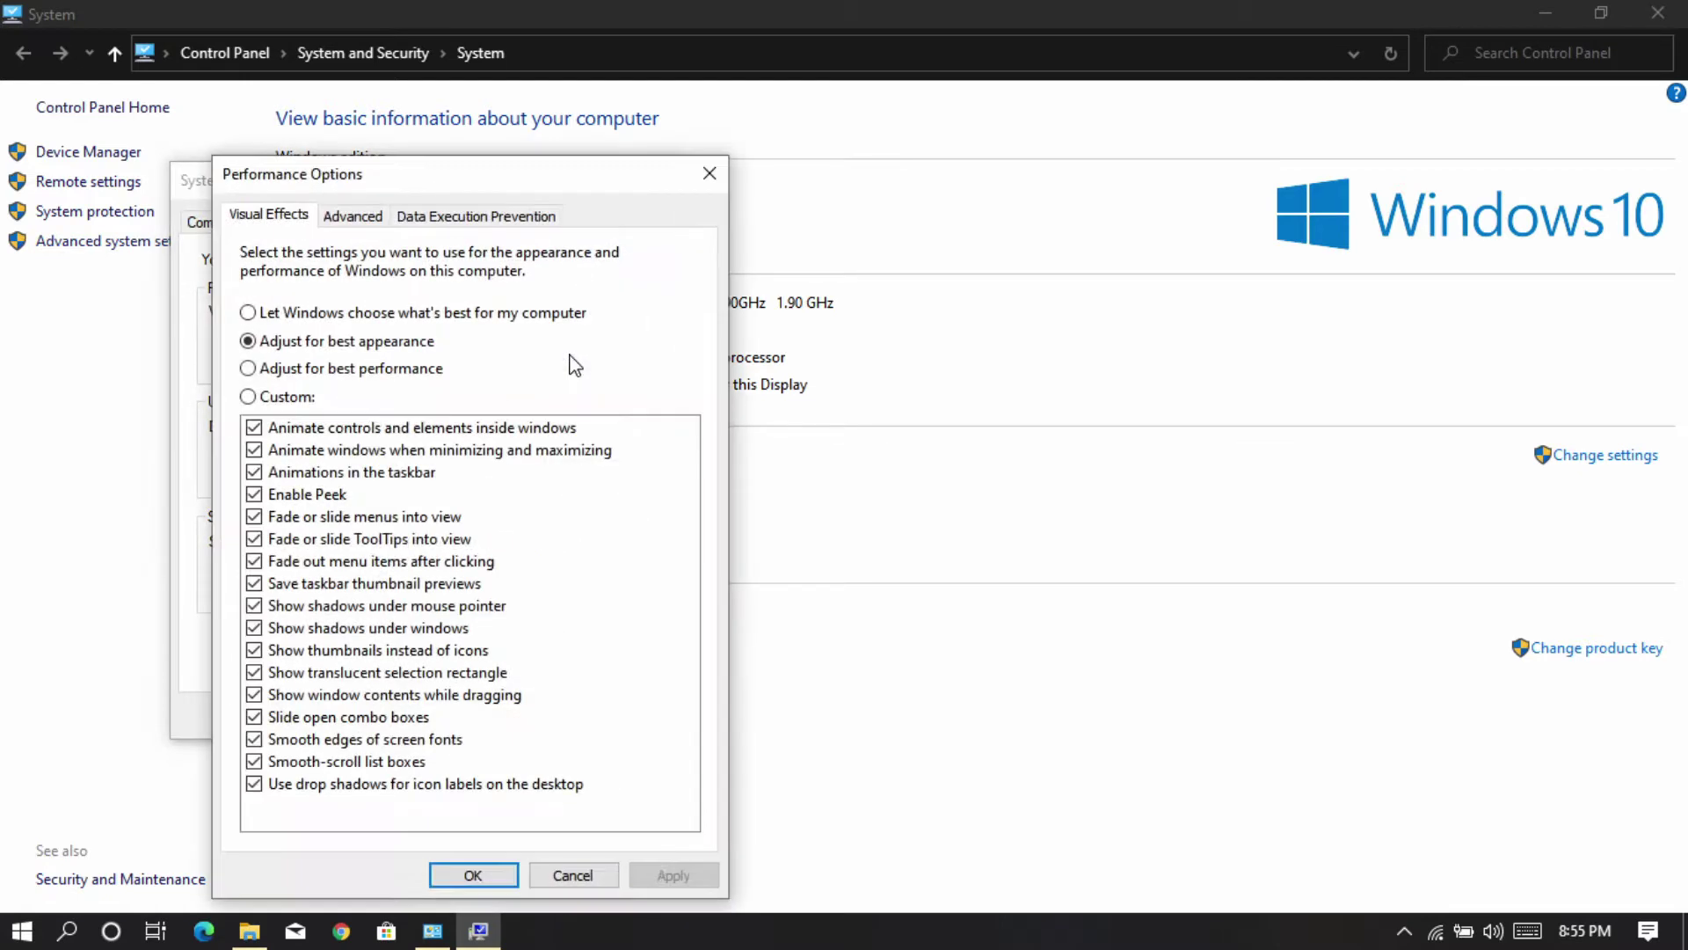
click(339, 371)
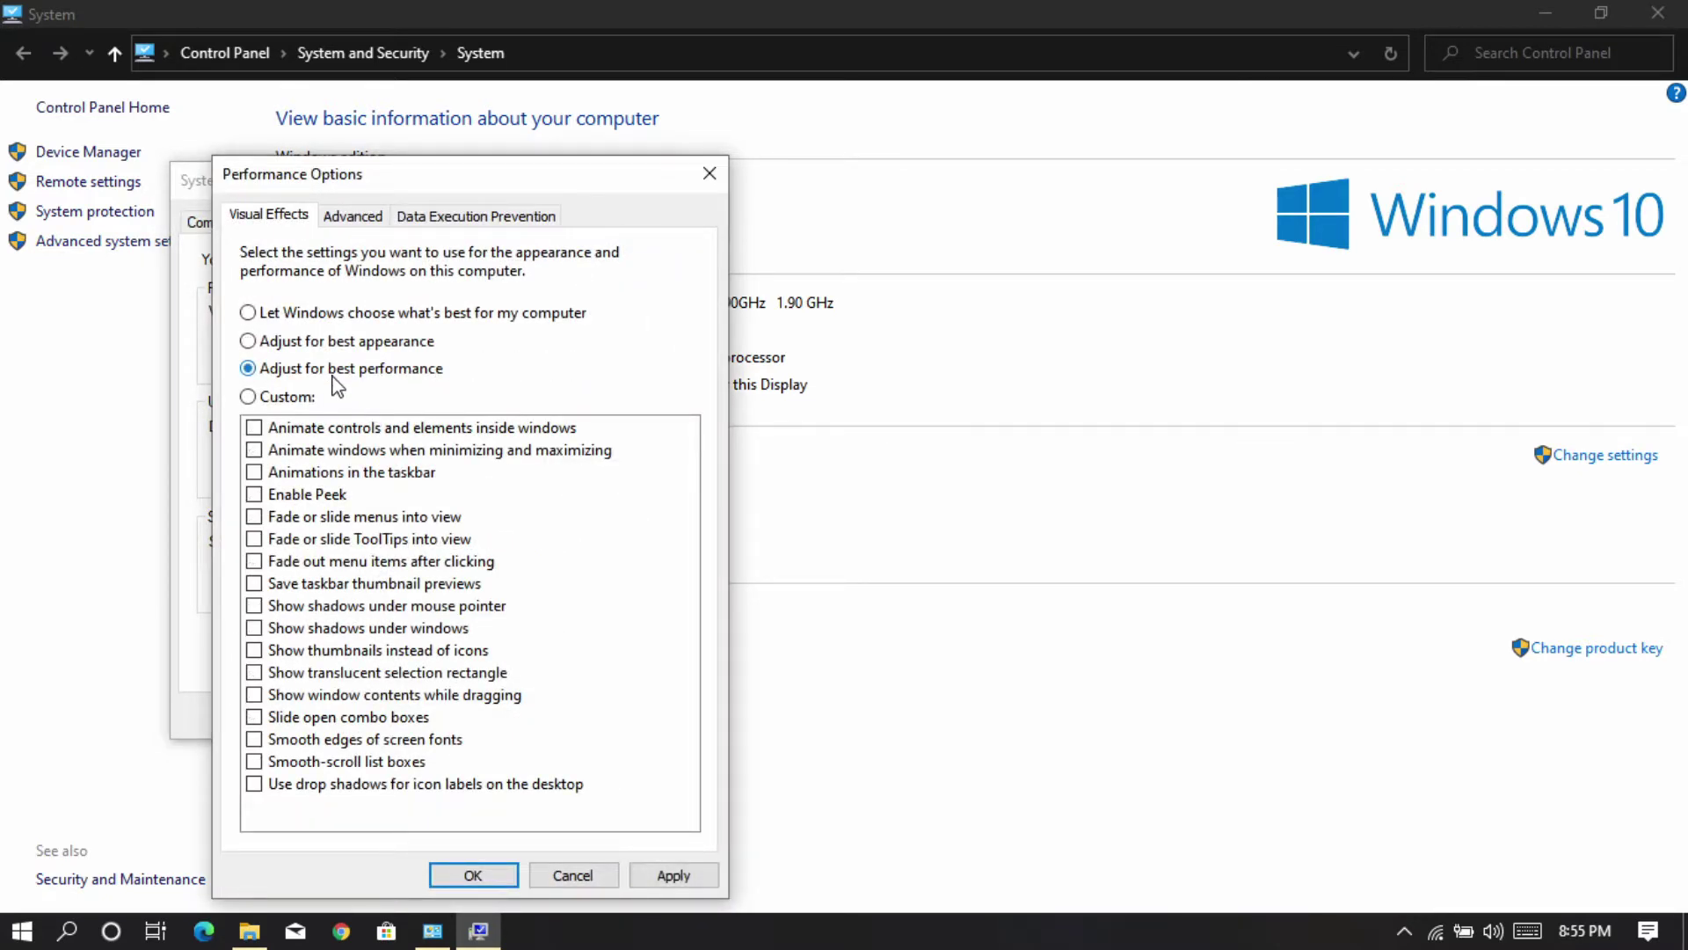
click(670, 874)
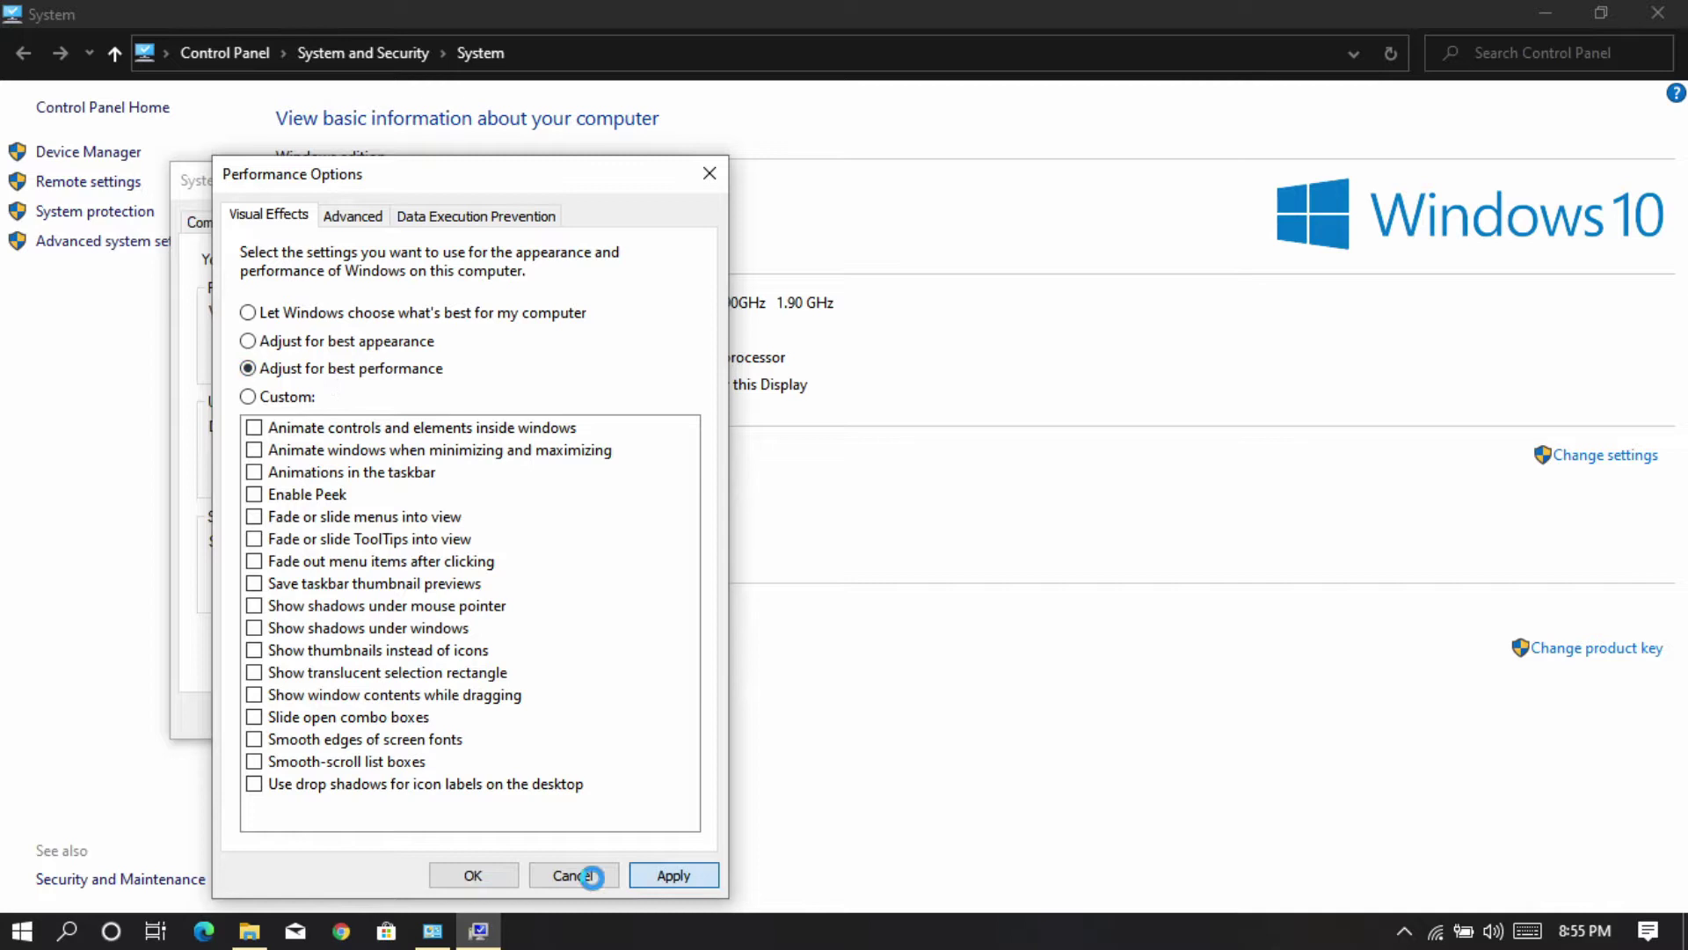
click(488, 876)
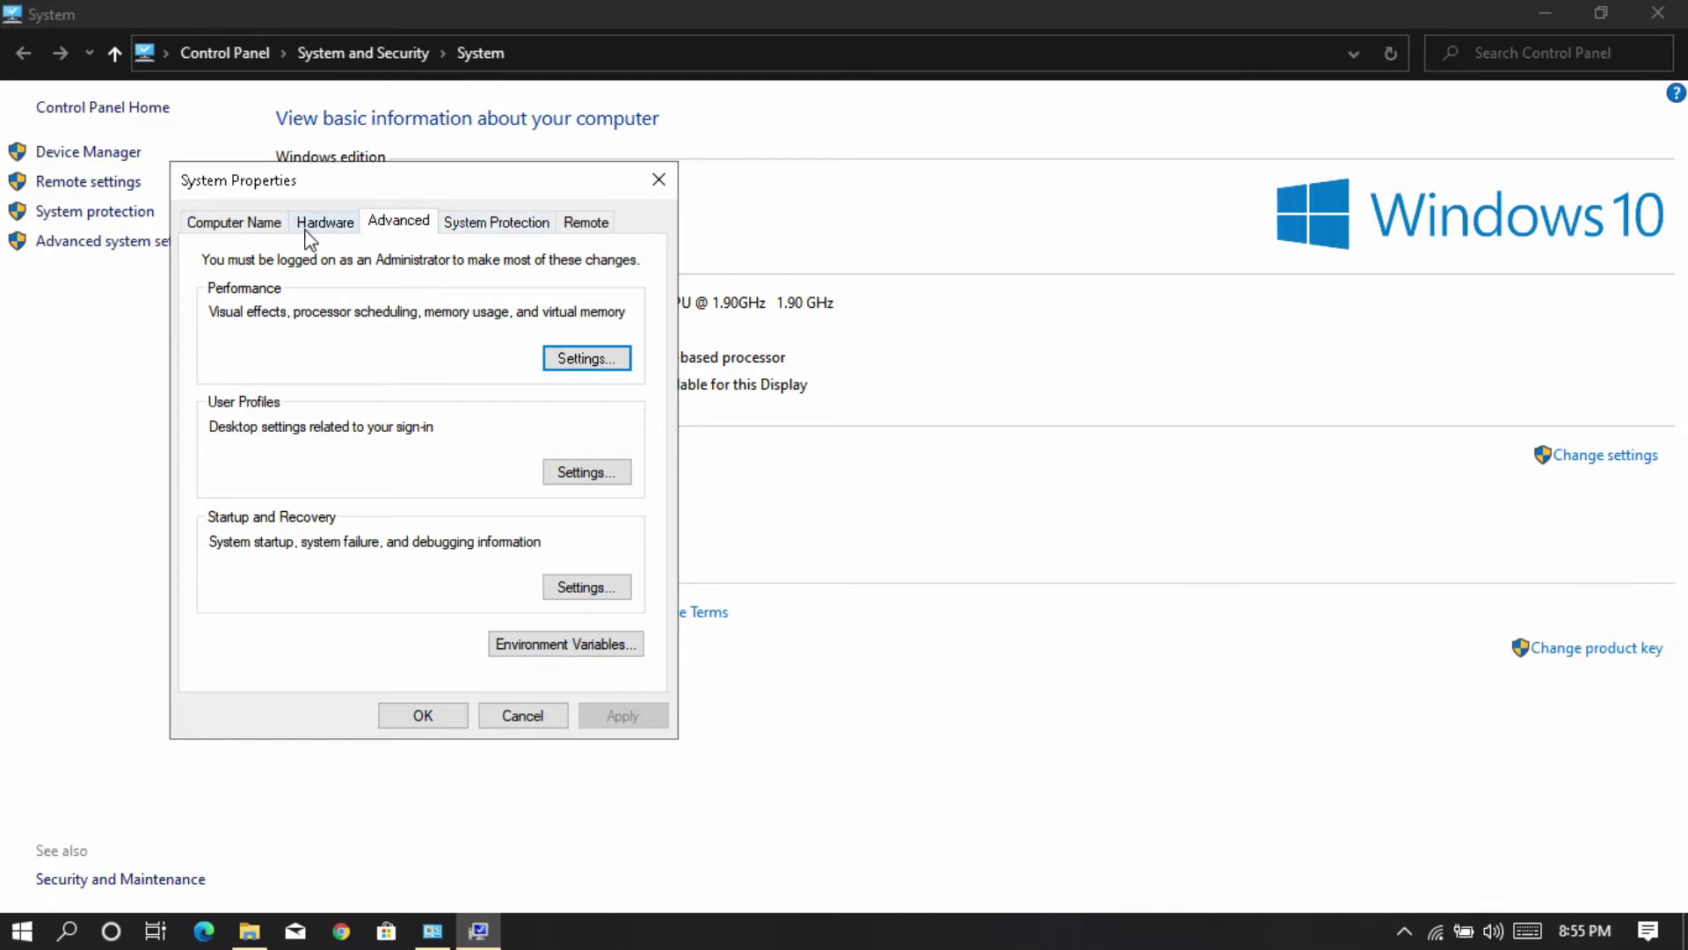
Open the virtual memory settings from Performance Options and set drive C:'s initial paging file size to 1394 MB
click(584, 360)
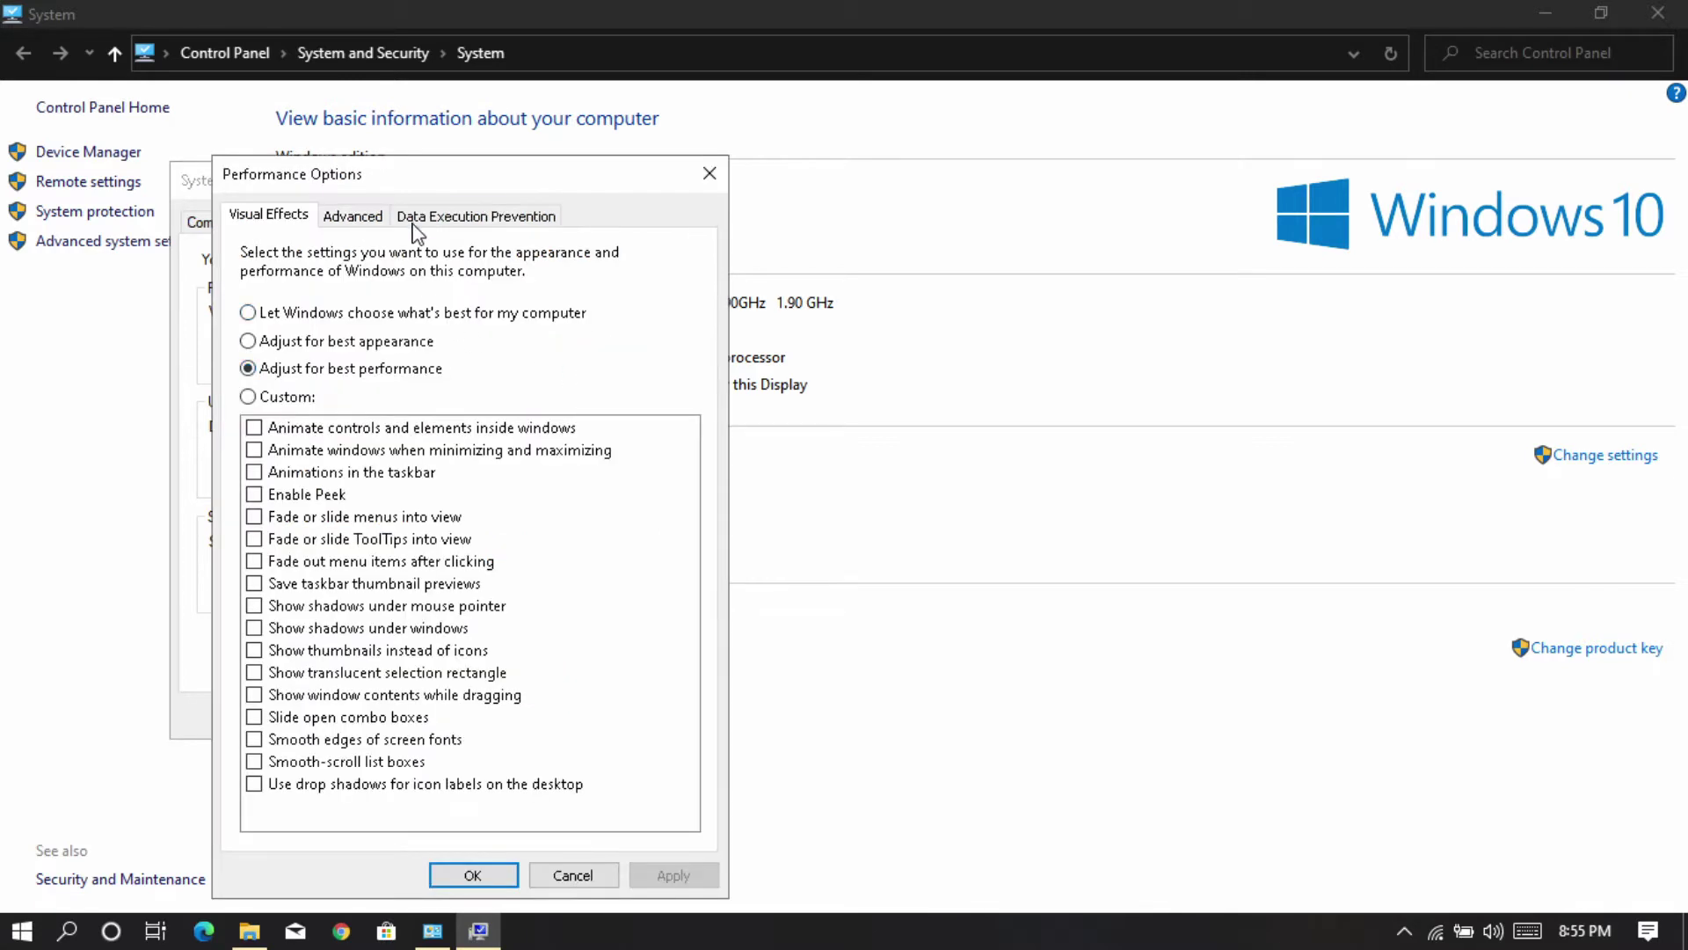
click(381, 219)
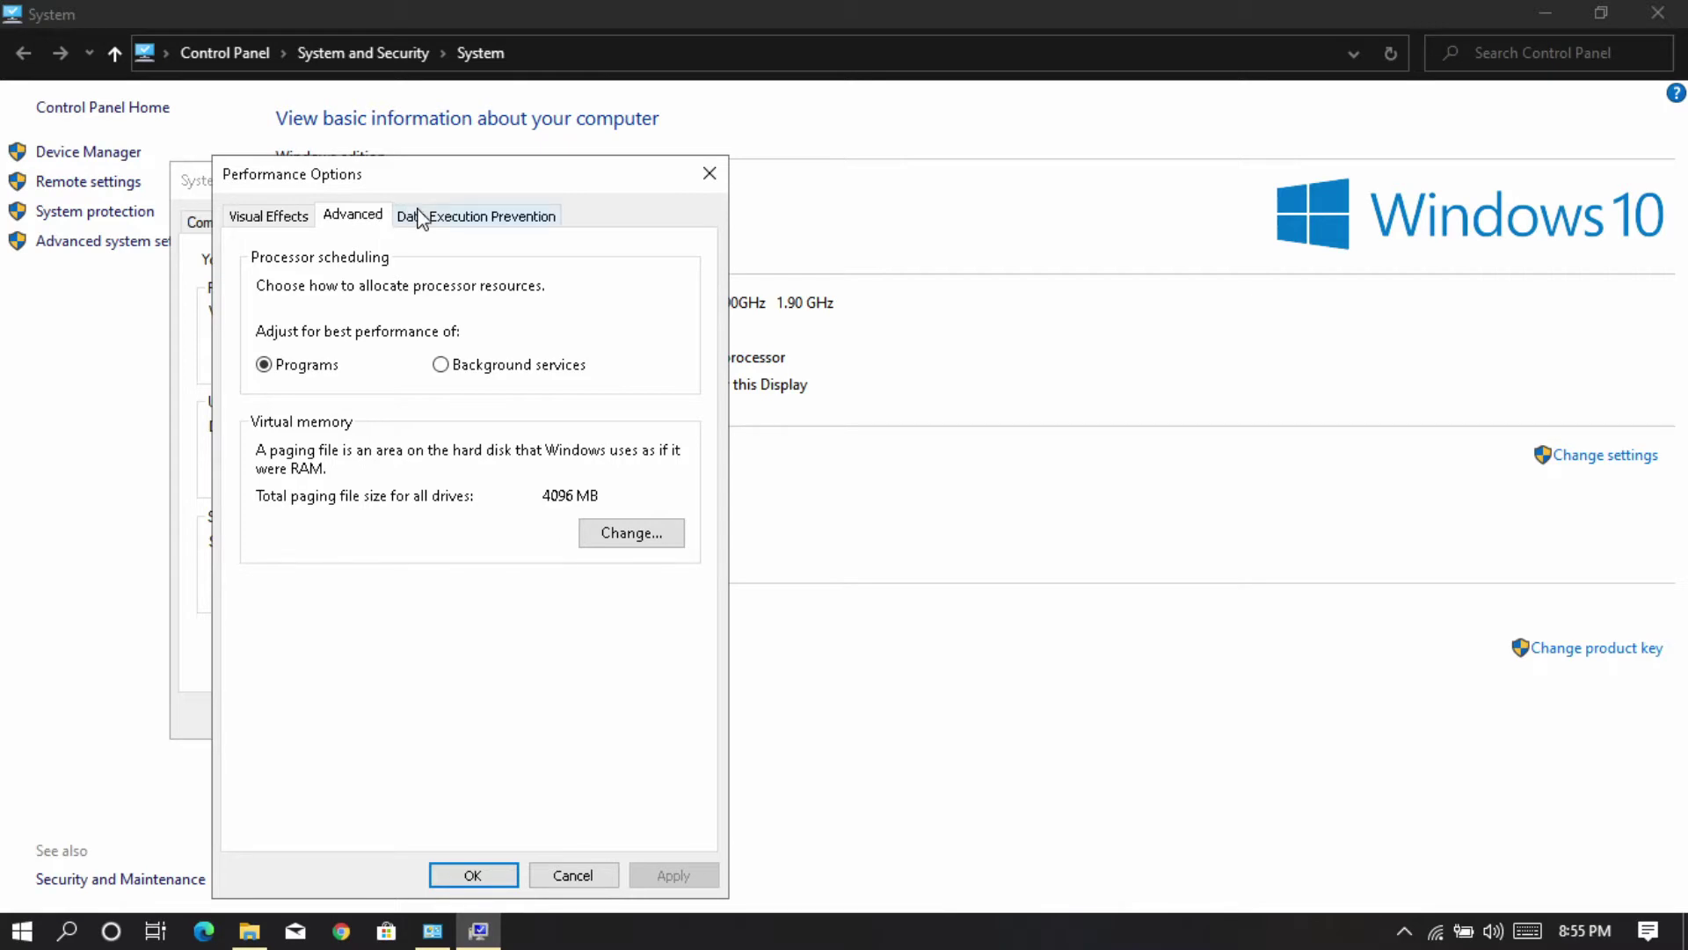
click(625, 535)
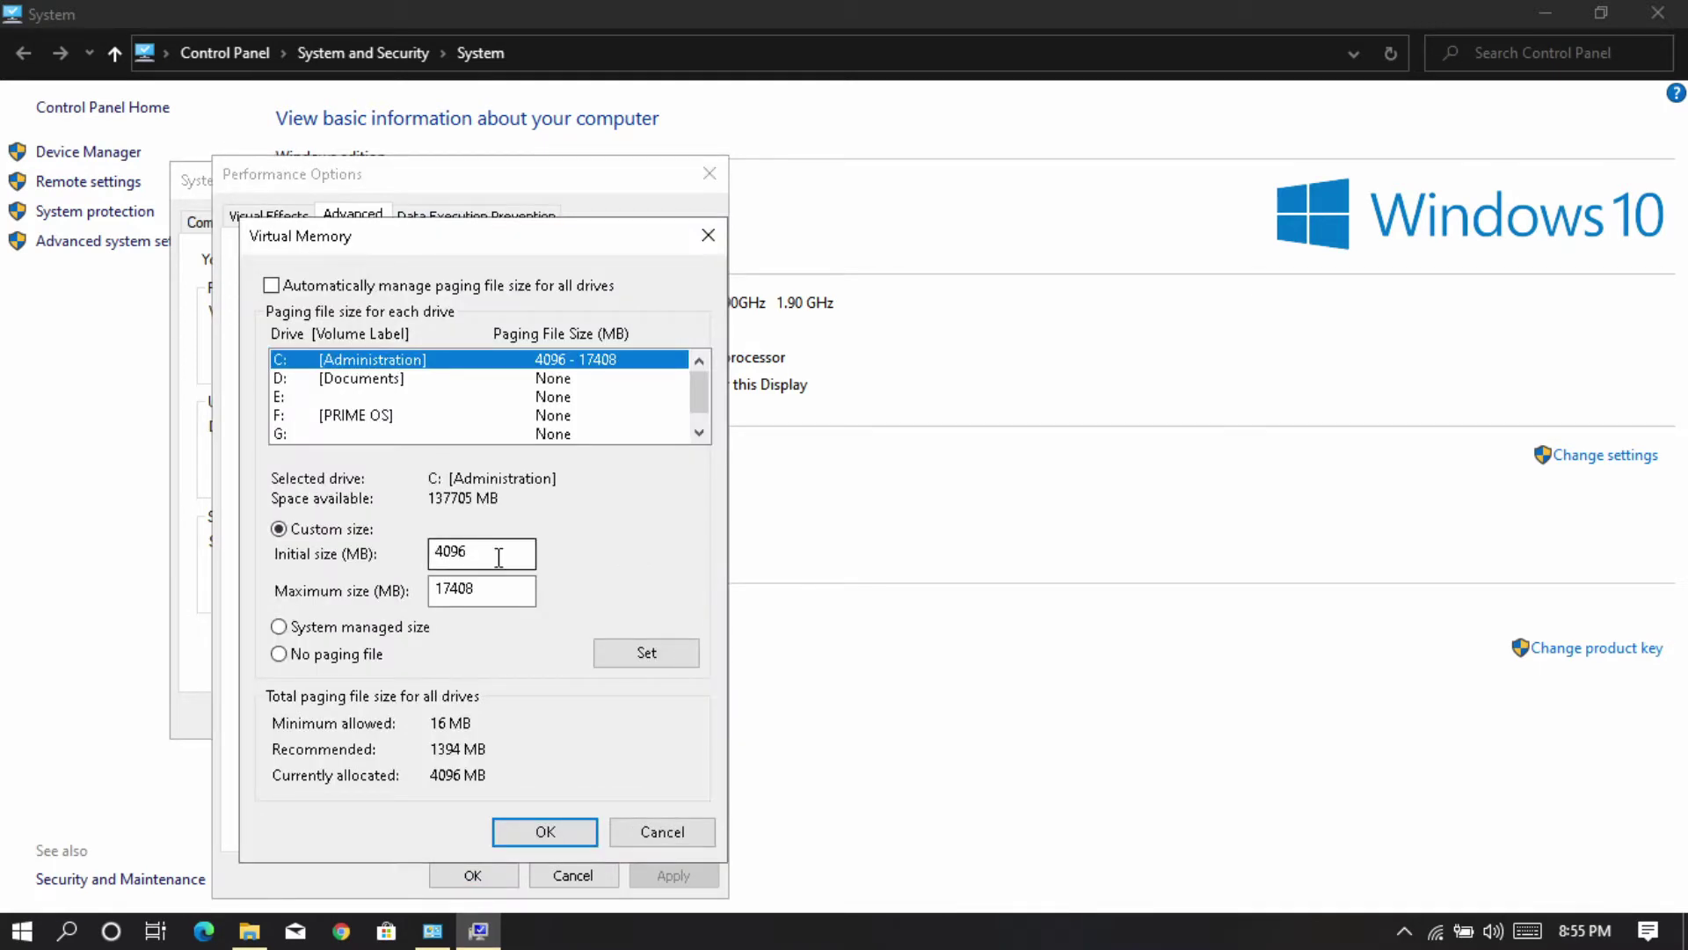
double_click(490, 554)
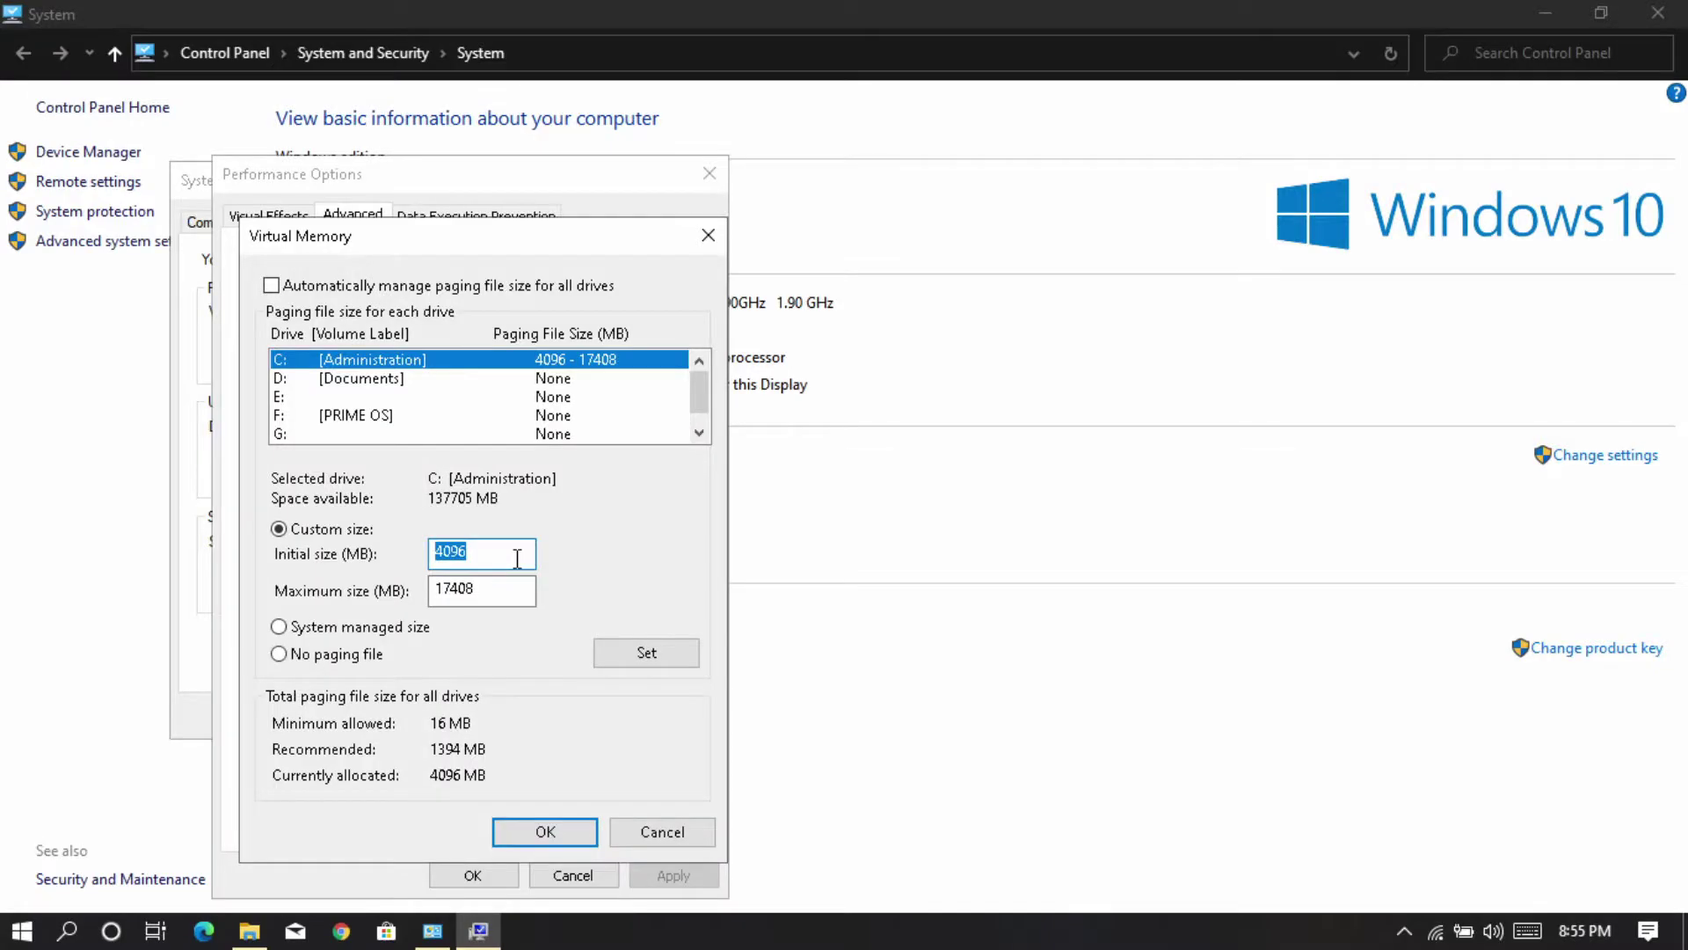
text(1394)
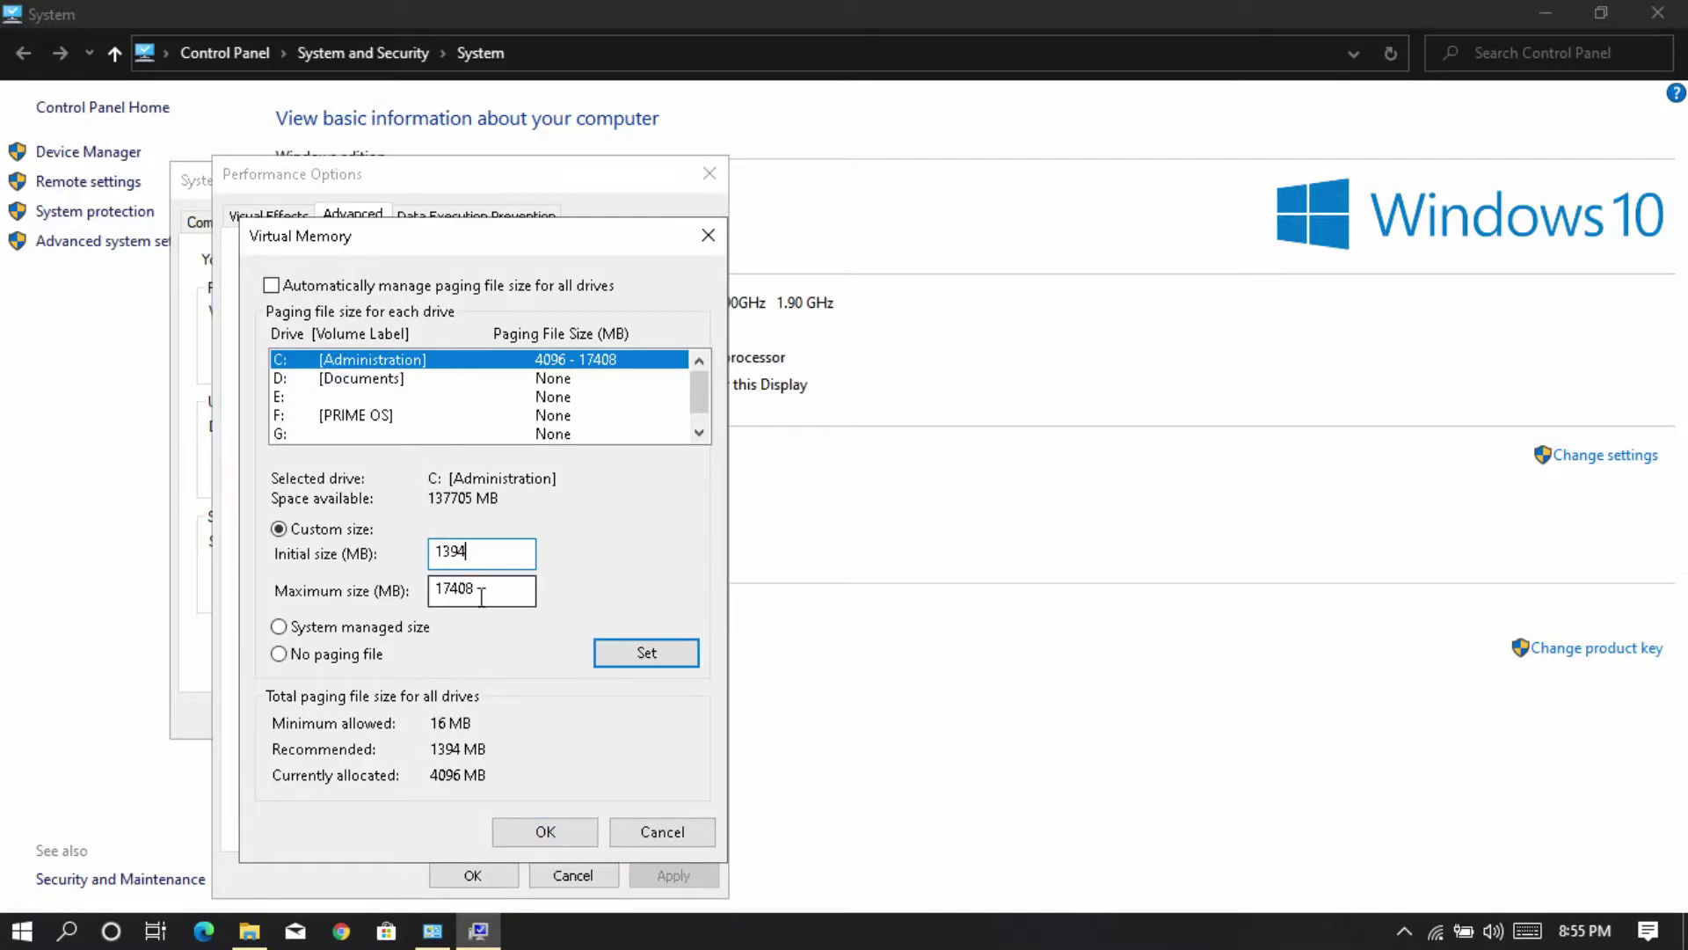
drag(478, 591, 414, 606)
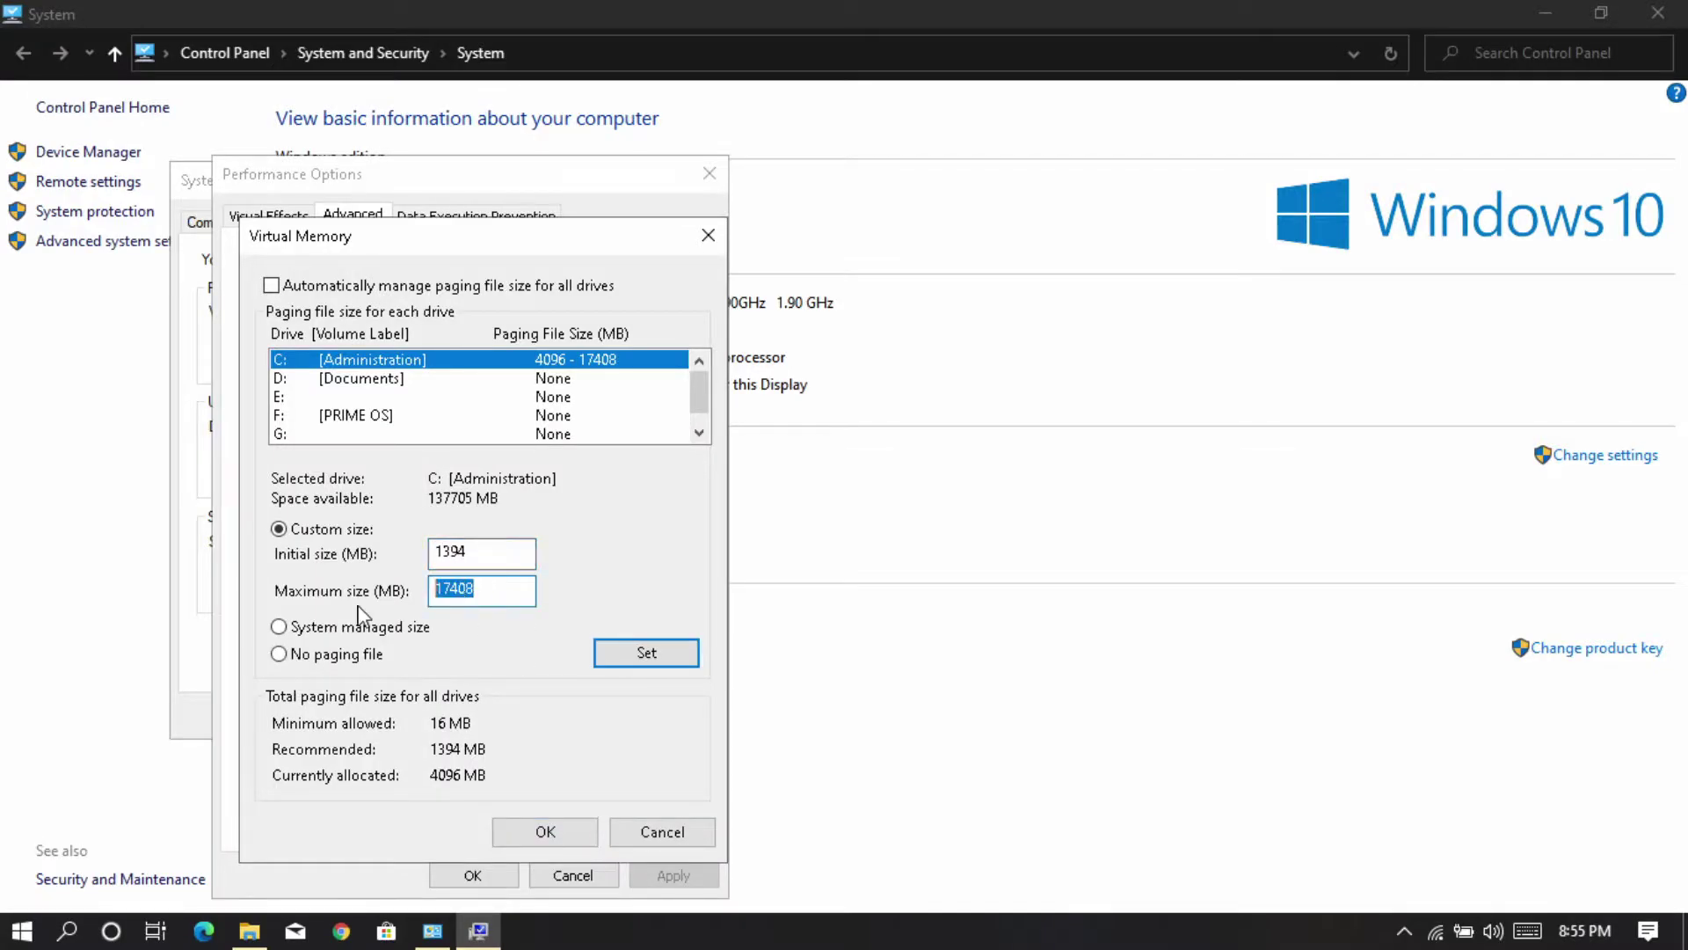
Calculate 1024 × 4 in Calculator to convert the 4 GB of RAM to megabytes
click(936, 684)
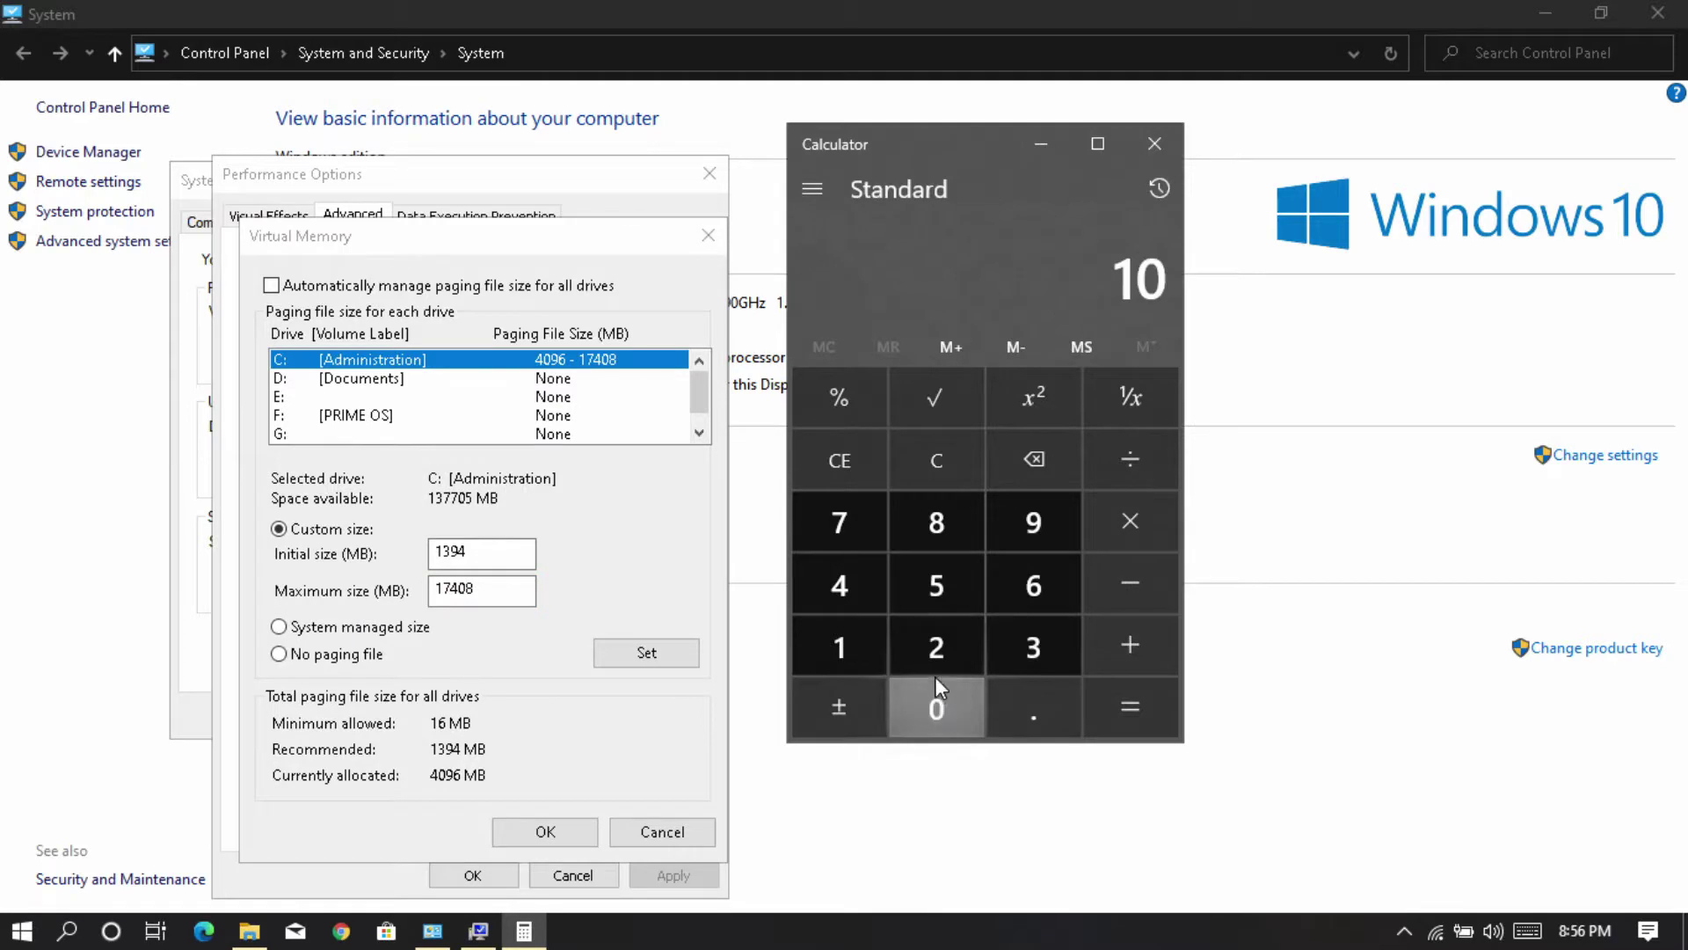
click(921, 643)
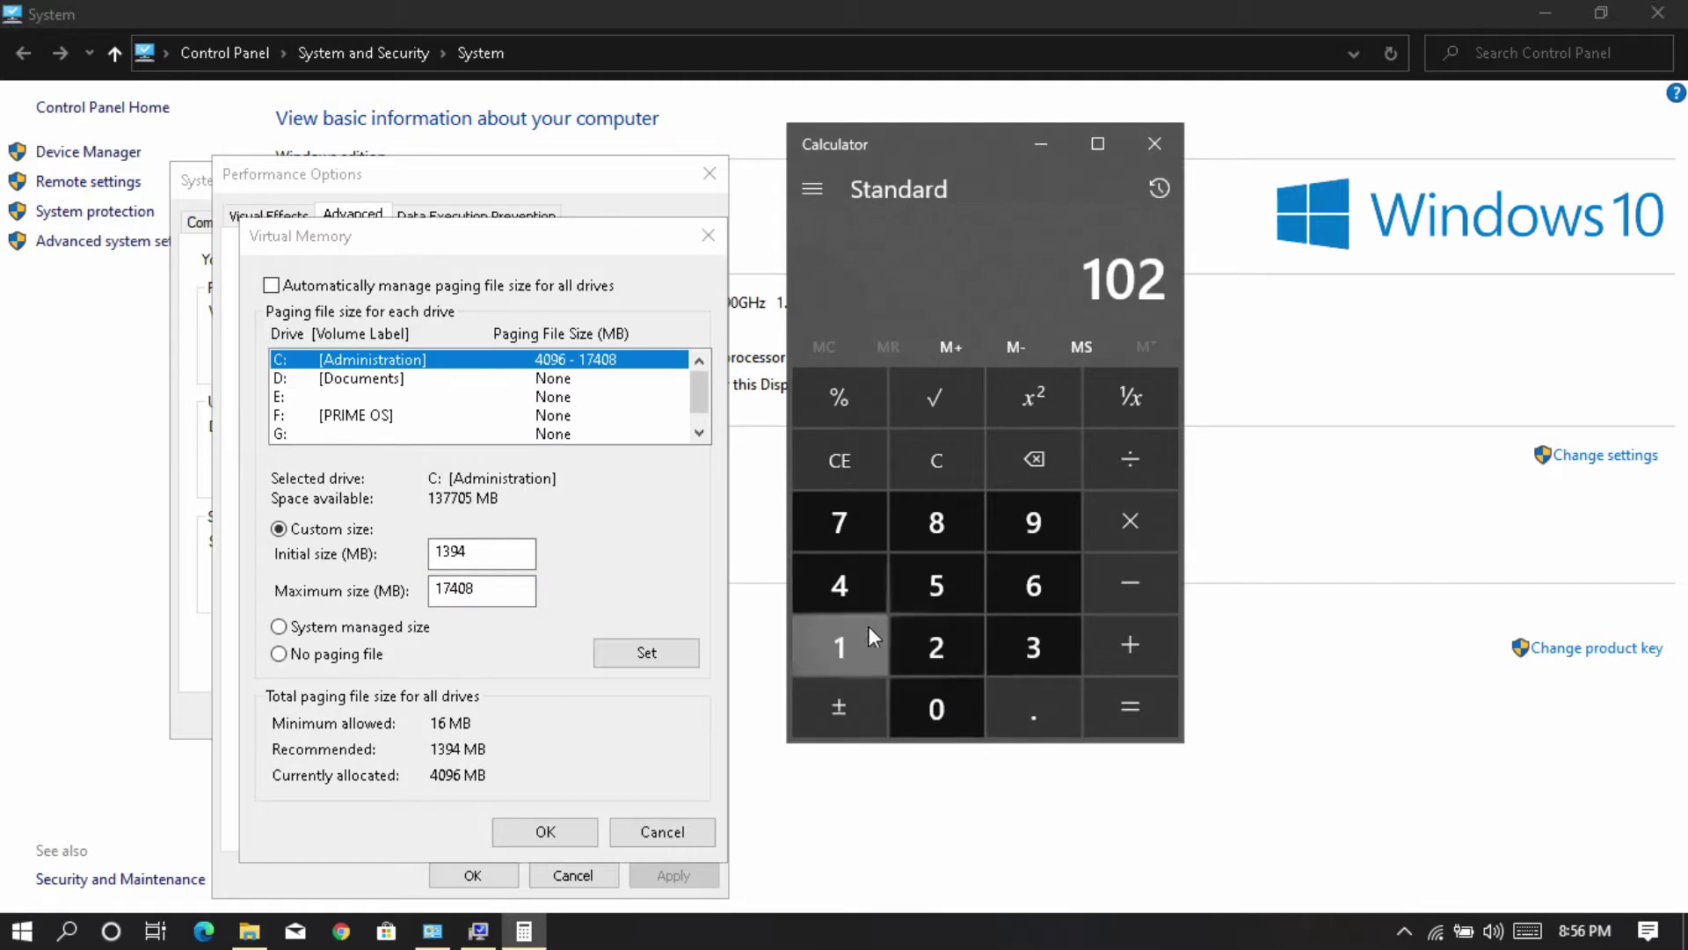
click(863, 594)
click(1128, 525)
click(845, 590)
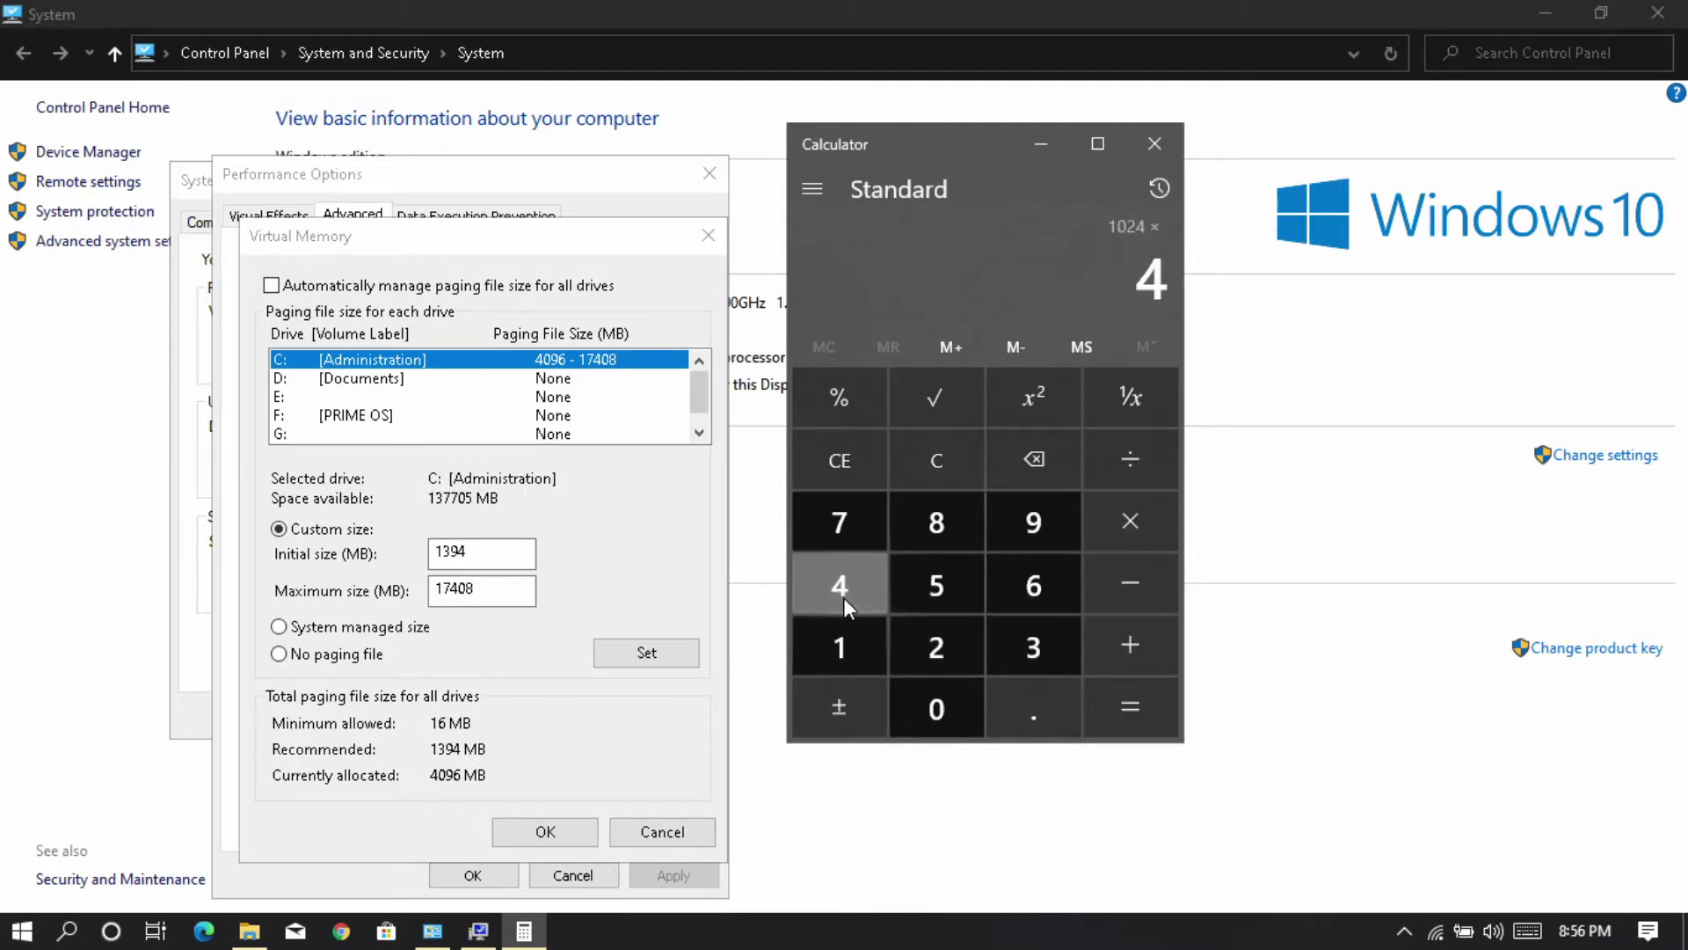
click(1152, 714)
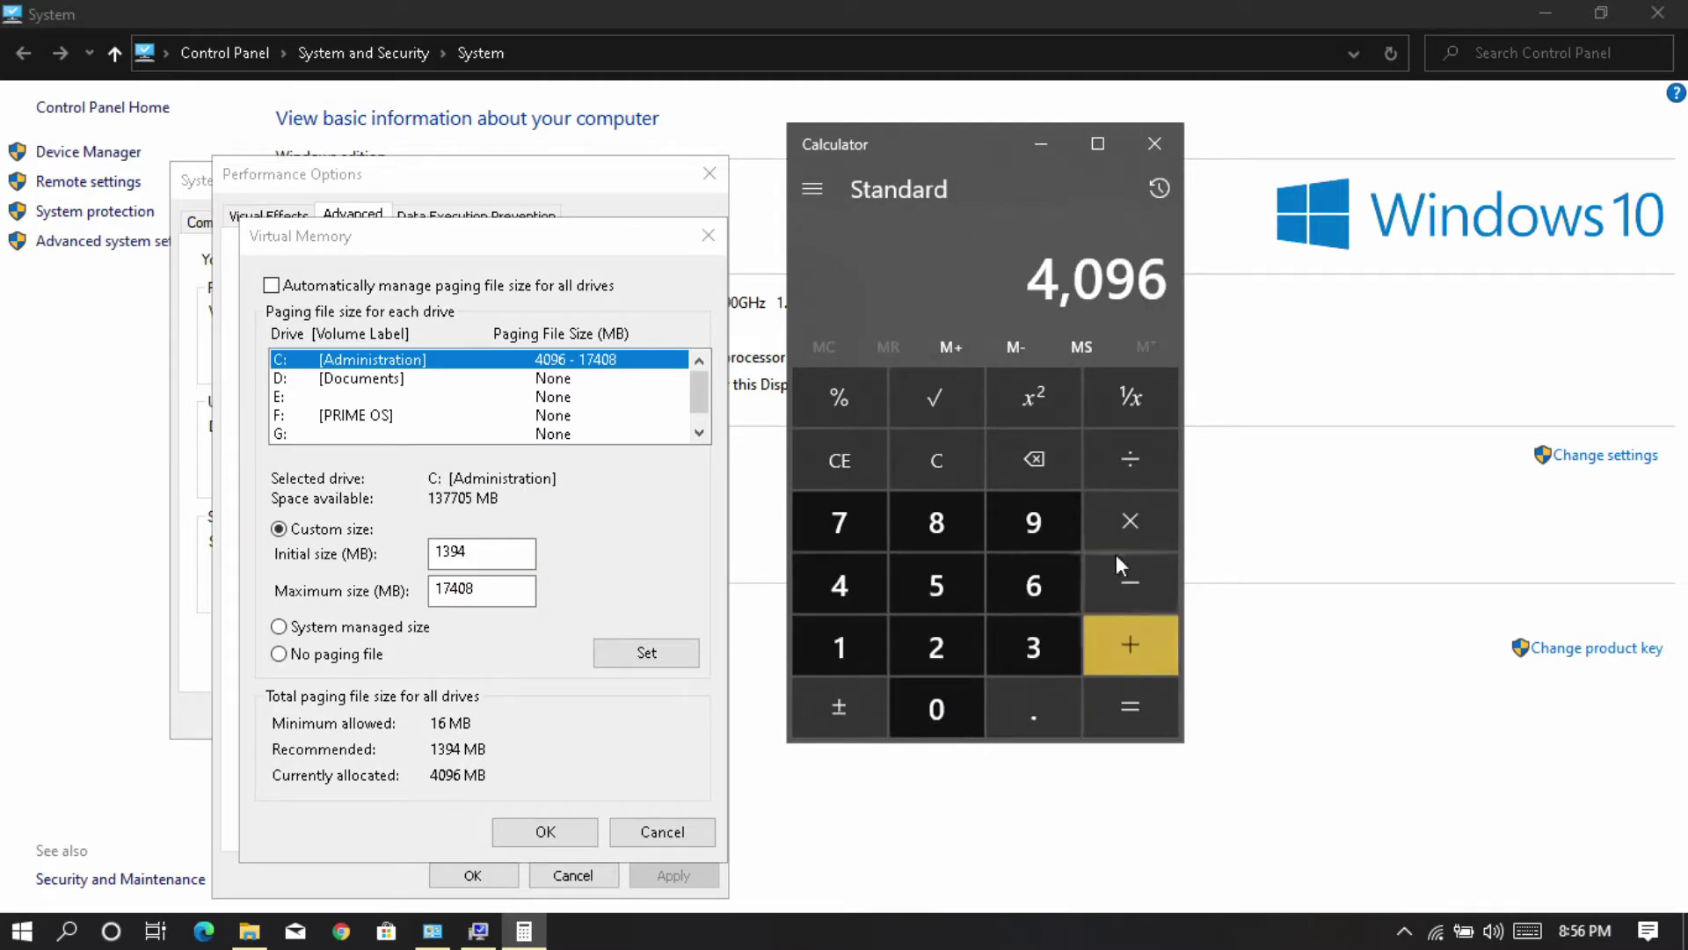
Set drive C:'s maximum paging file size to the calculated 4096 MB, confirm the change and acknowledge the restart notice
drag(533, 587, 401, 609)
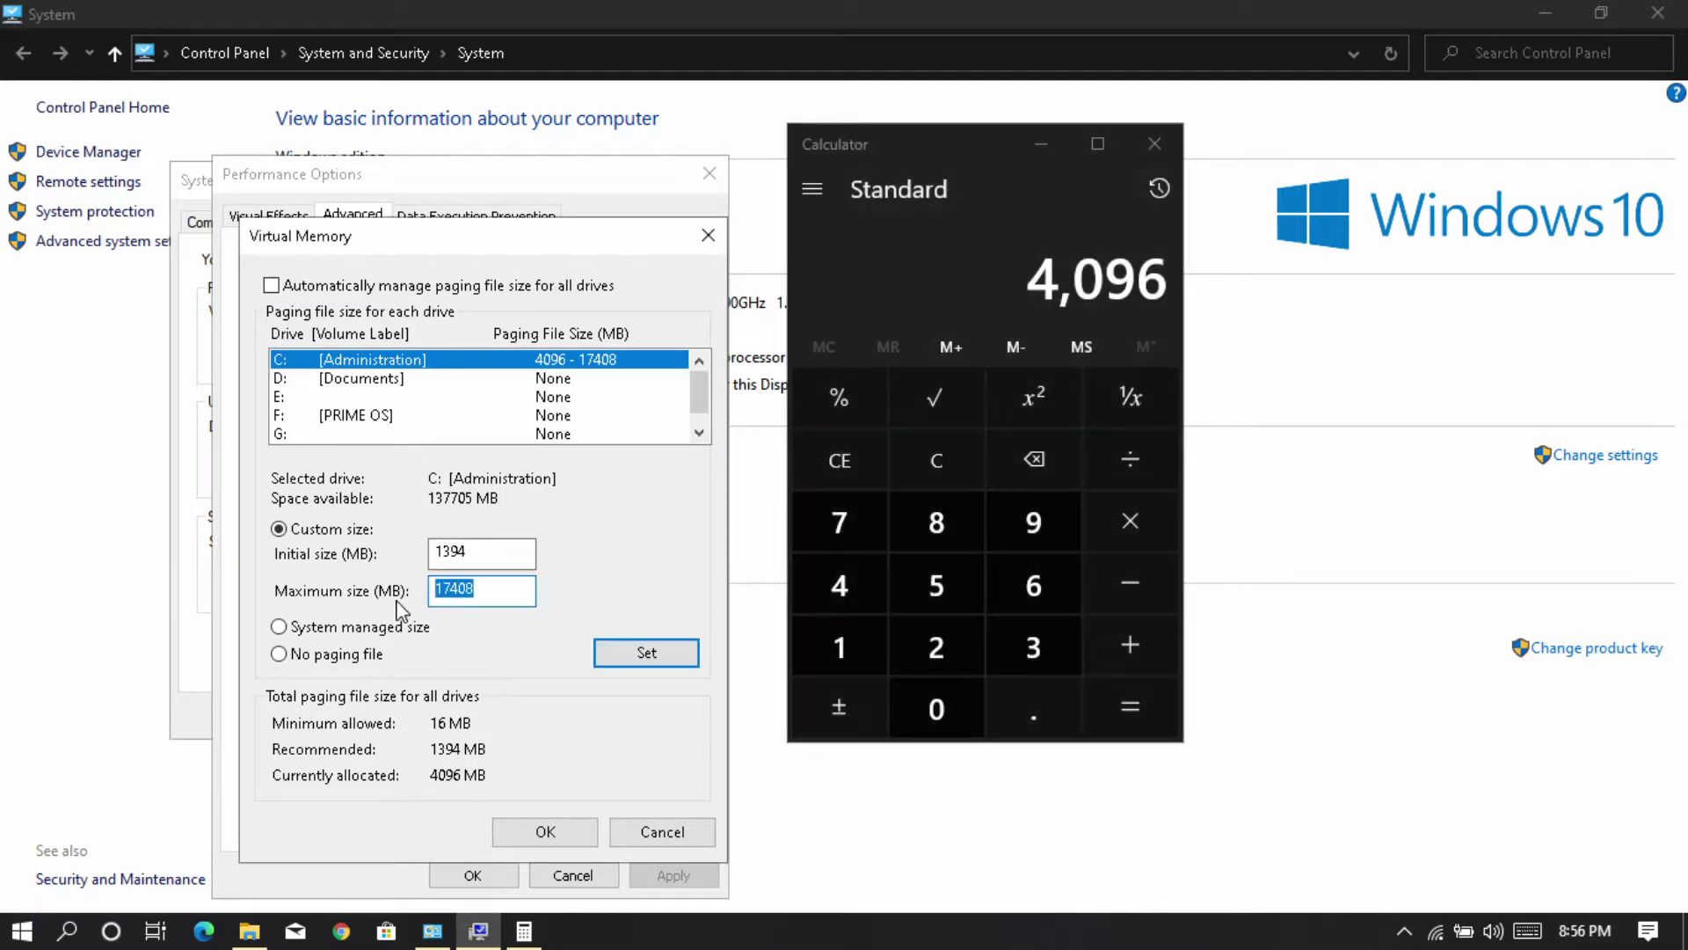
text(4096)
click(572, 831)
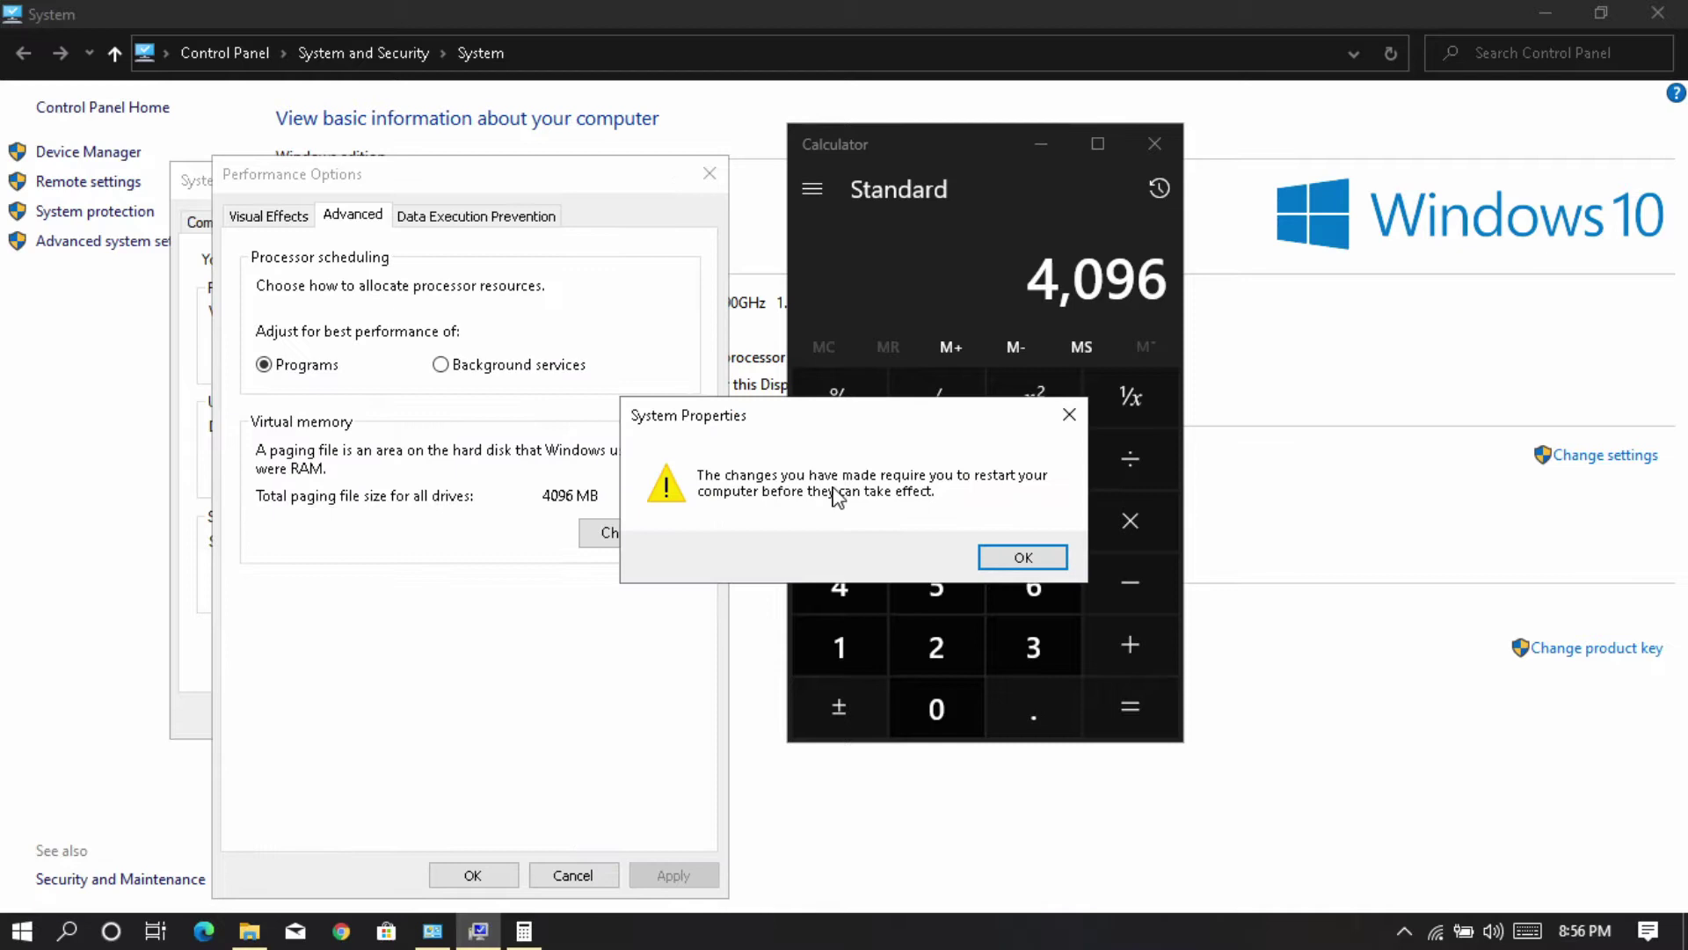
click(1025, 563)
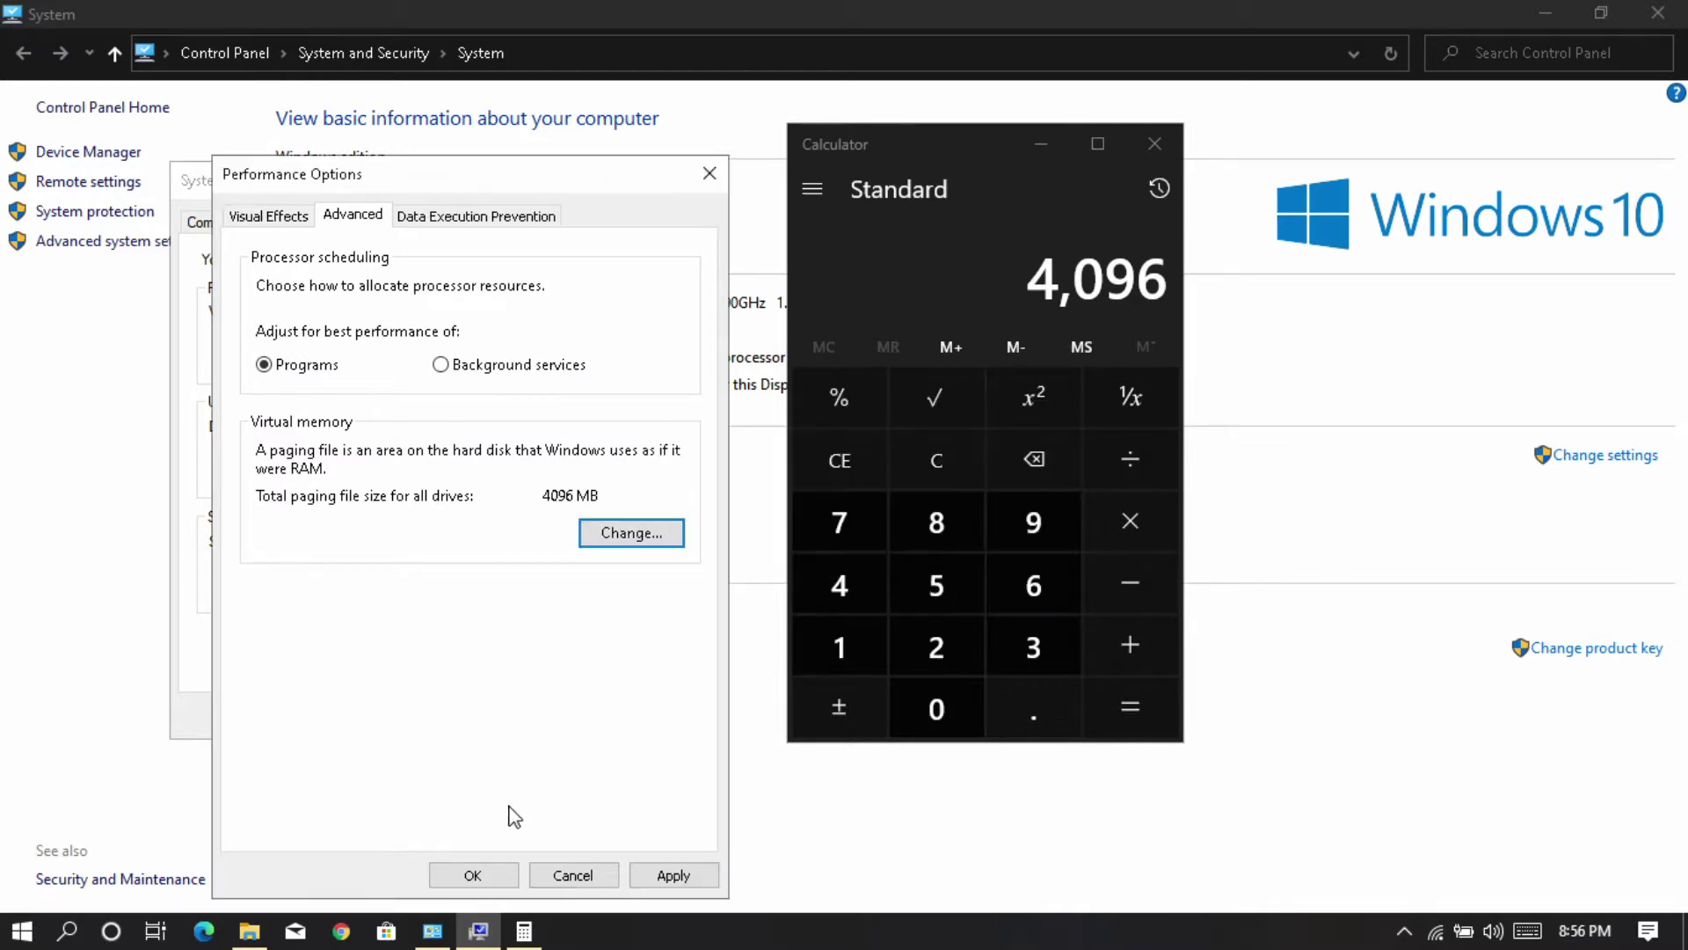
Confirm the performance options and delete all files from the recent, temp and %temp% folders
click(472, 875)
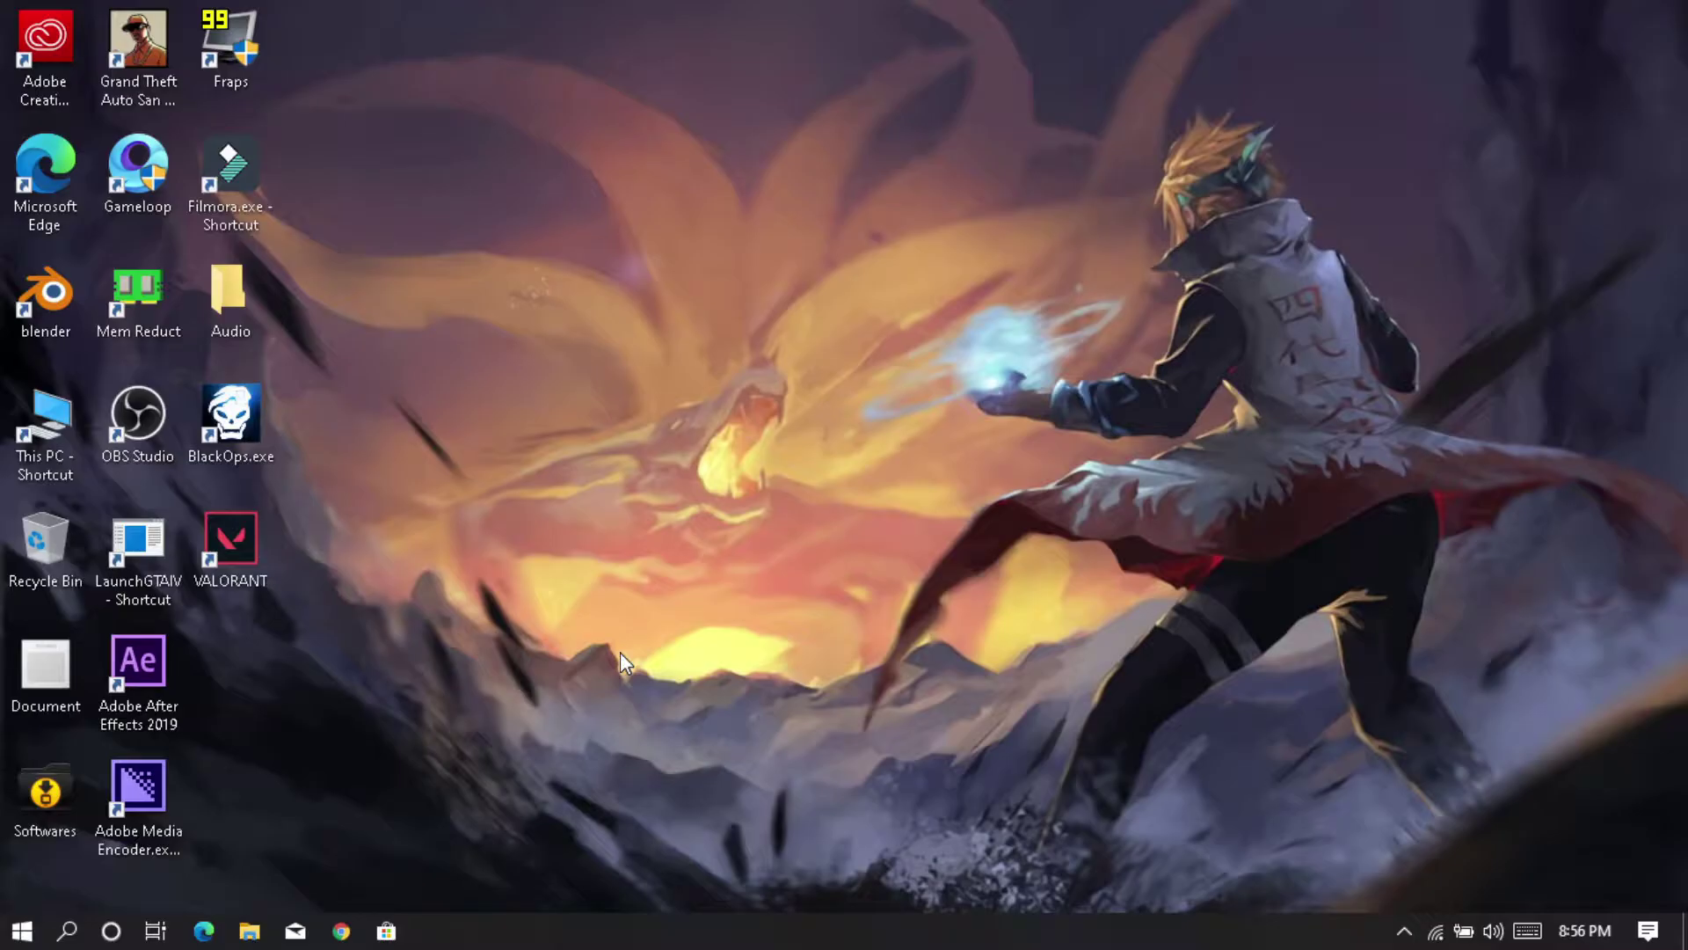
key(super+r)
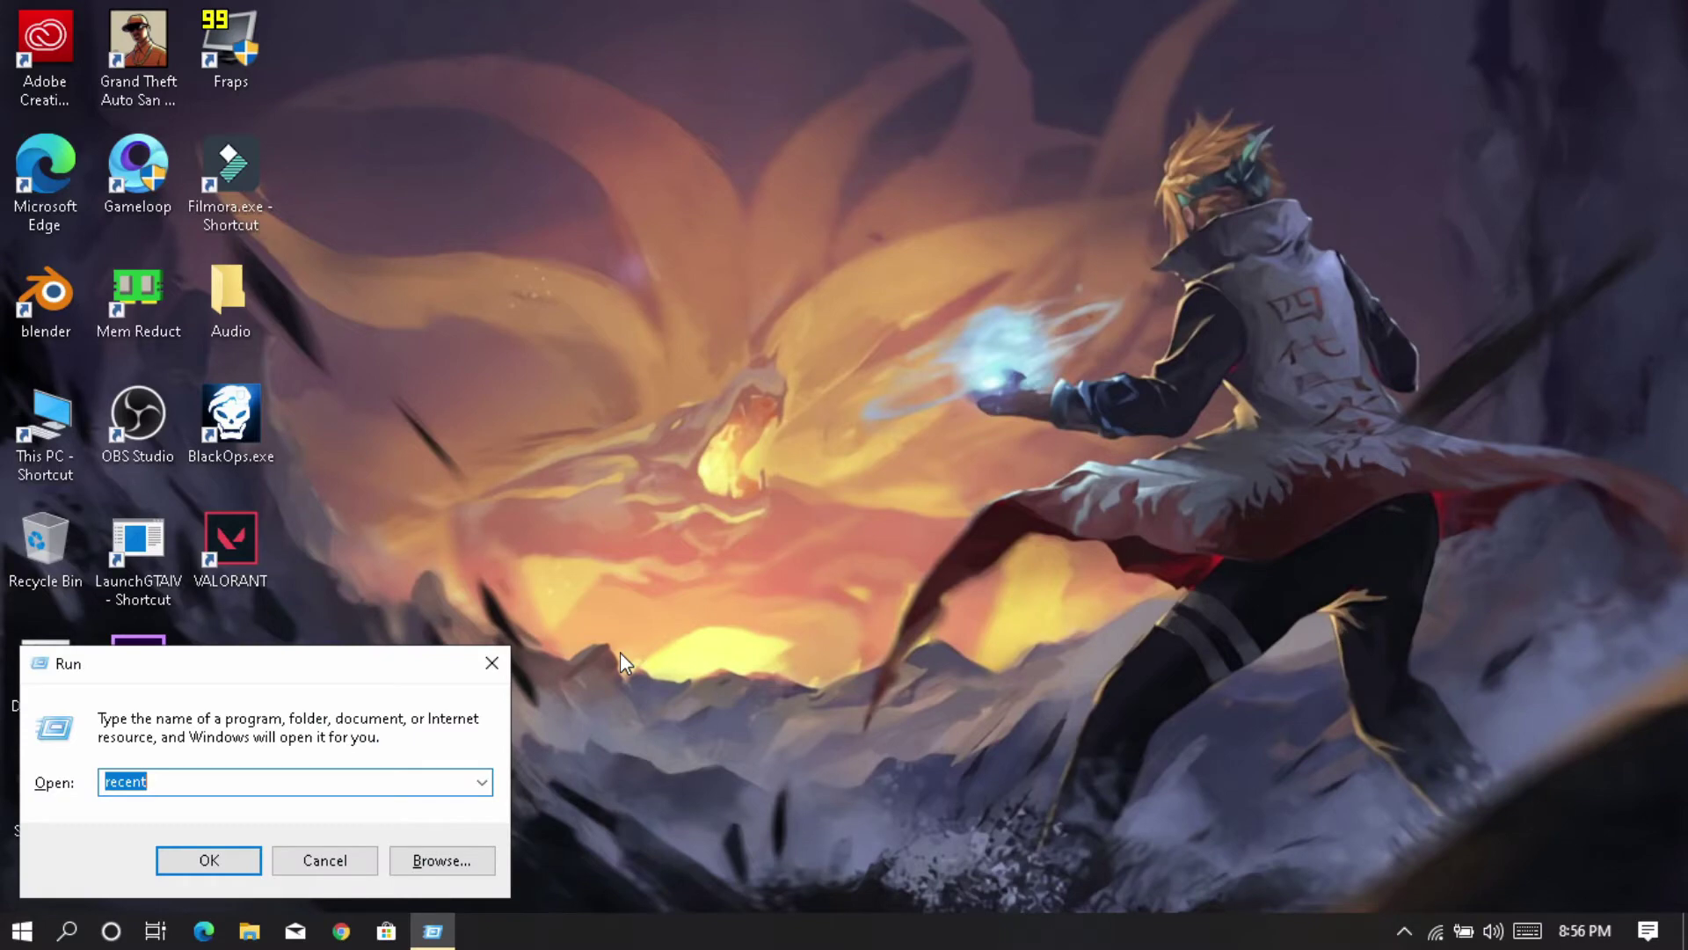
text(recent)
key(Return)
key(ctrl+a)
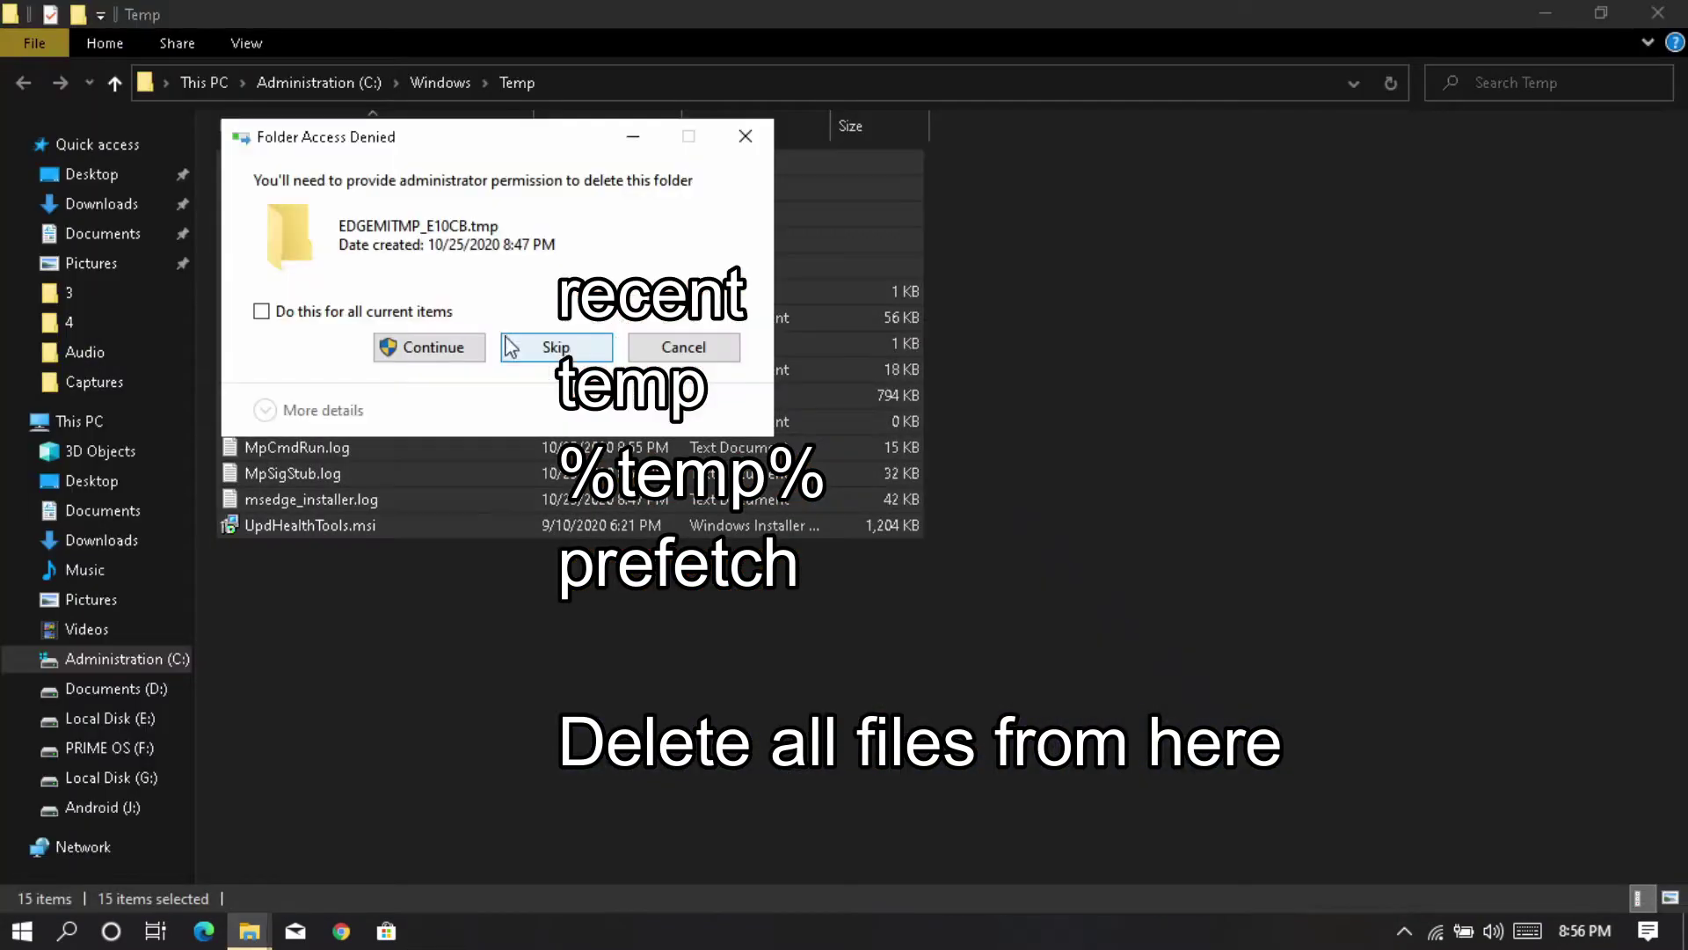
click(550, 346)
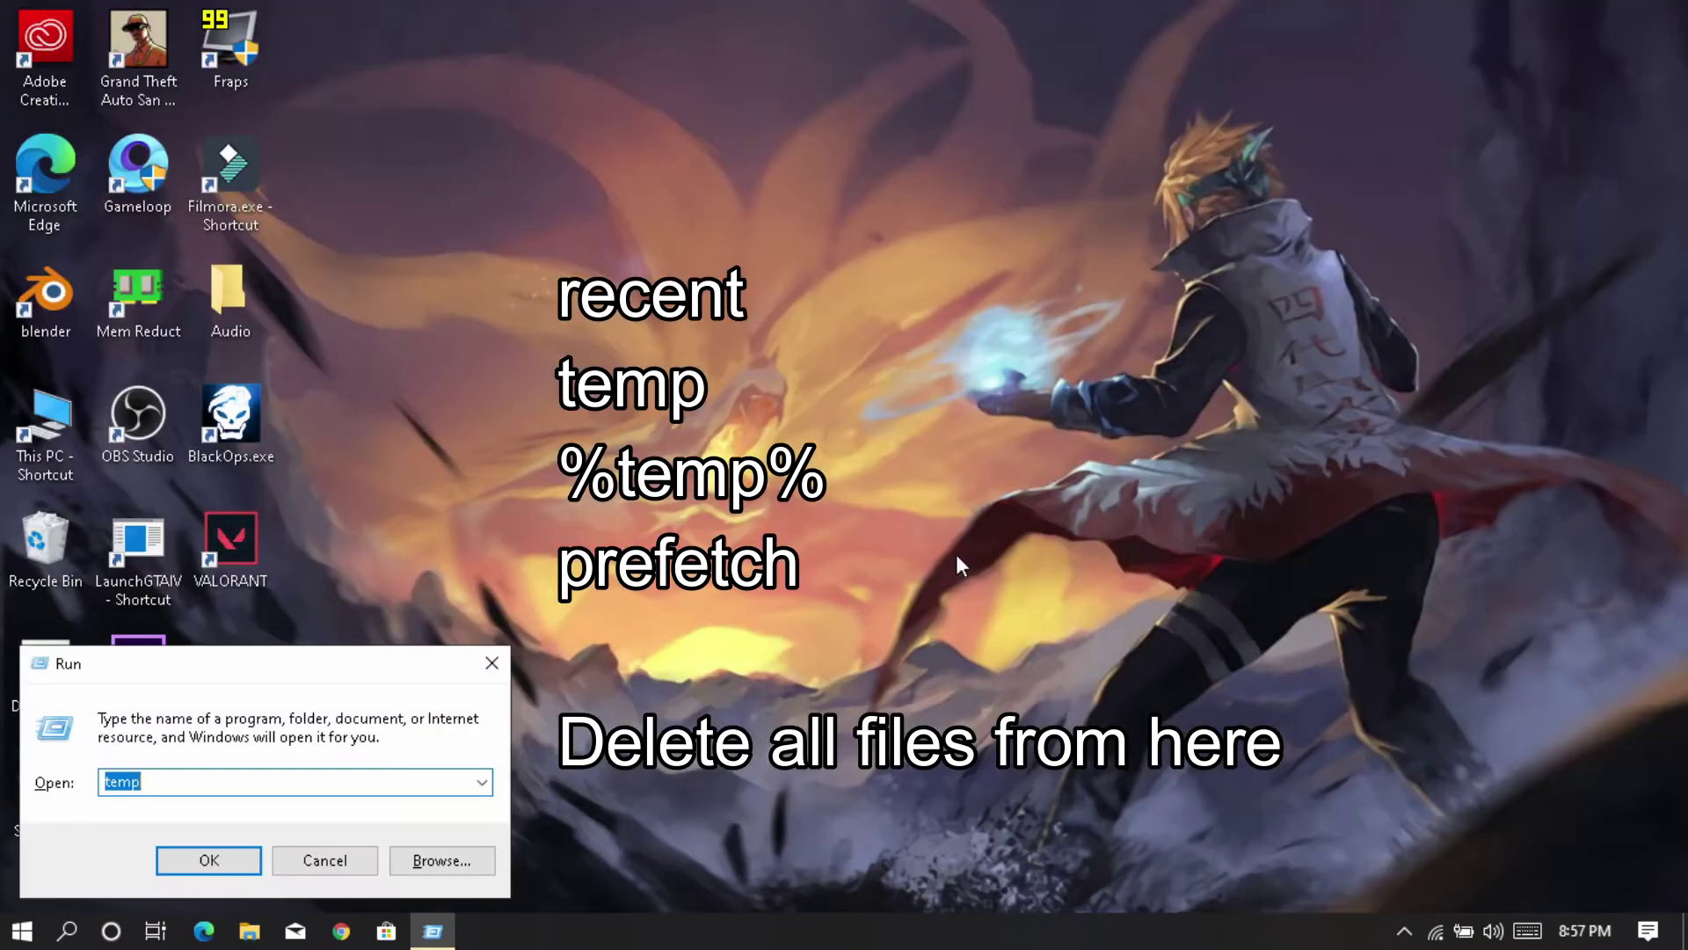
text(%temp%)
key(Return)
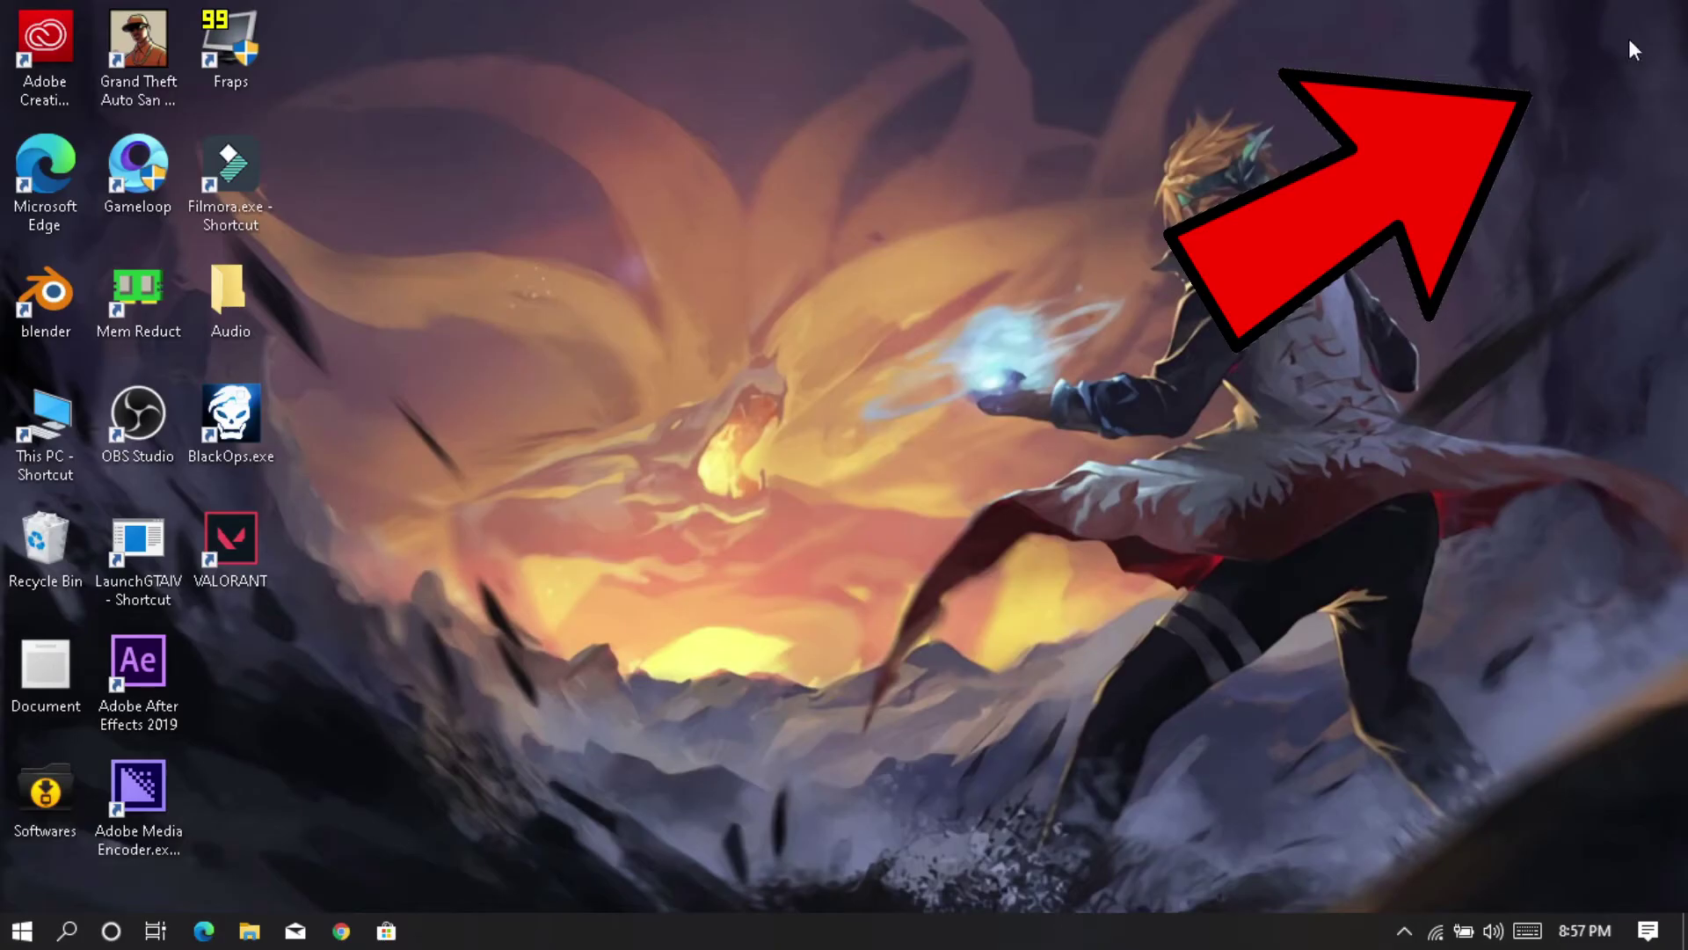
Refresh the desktop and empty the Recycle Bin, granting administrator permission for all current items
right_click(855, 328)
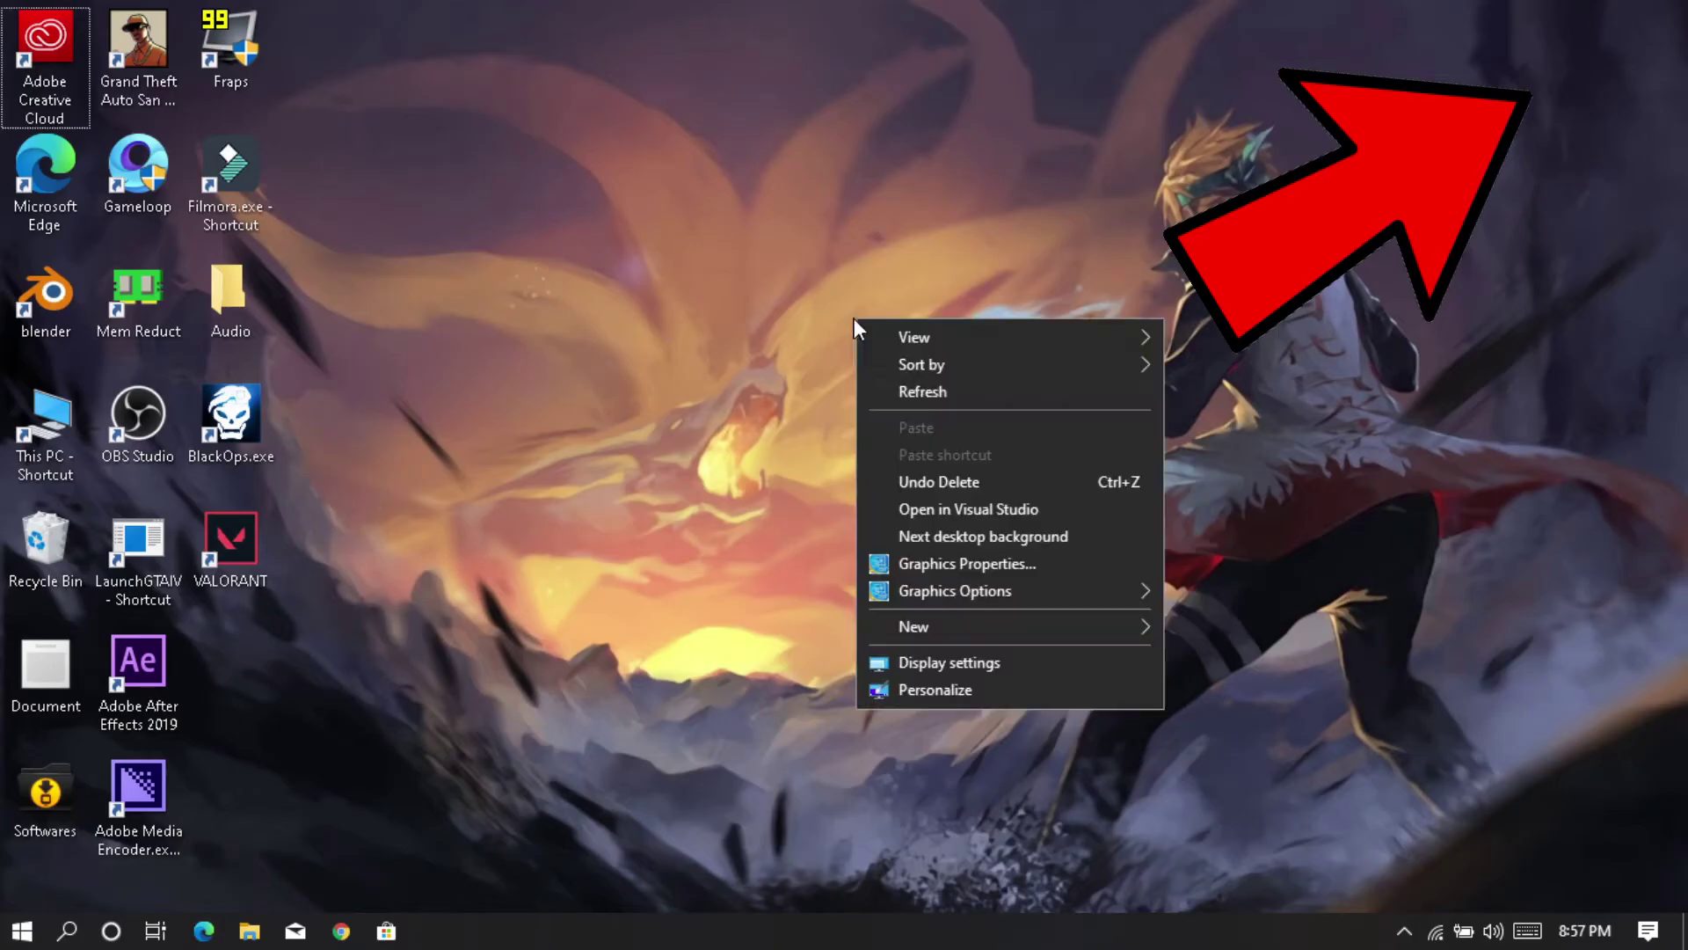
click(920, 392)
right_click(51, 547)
click(84, 585)
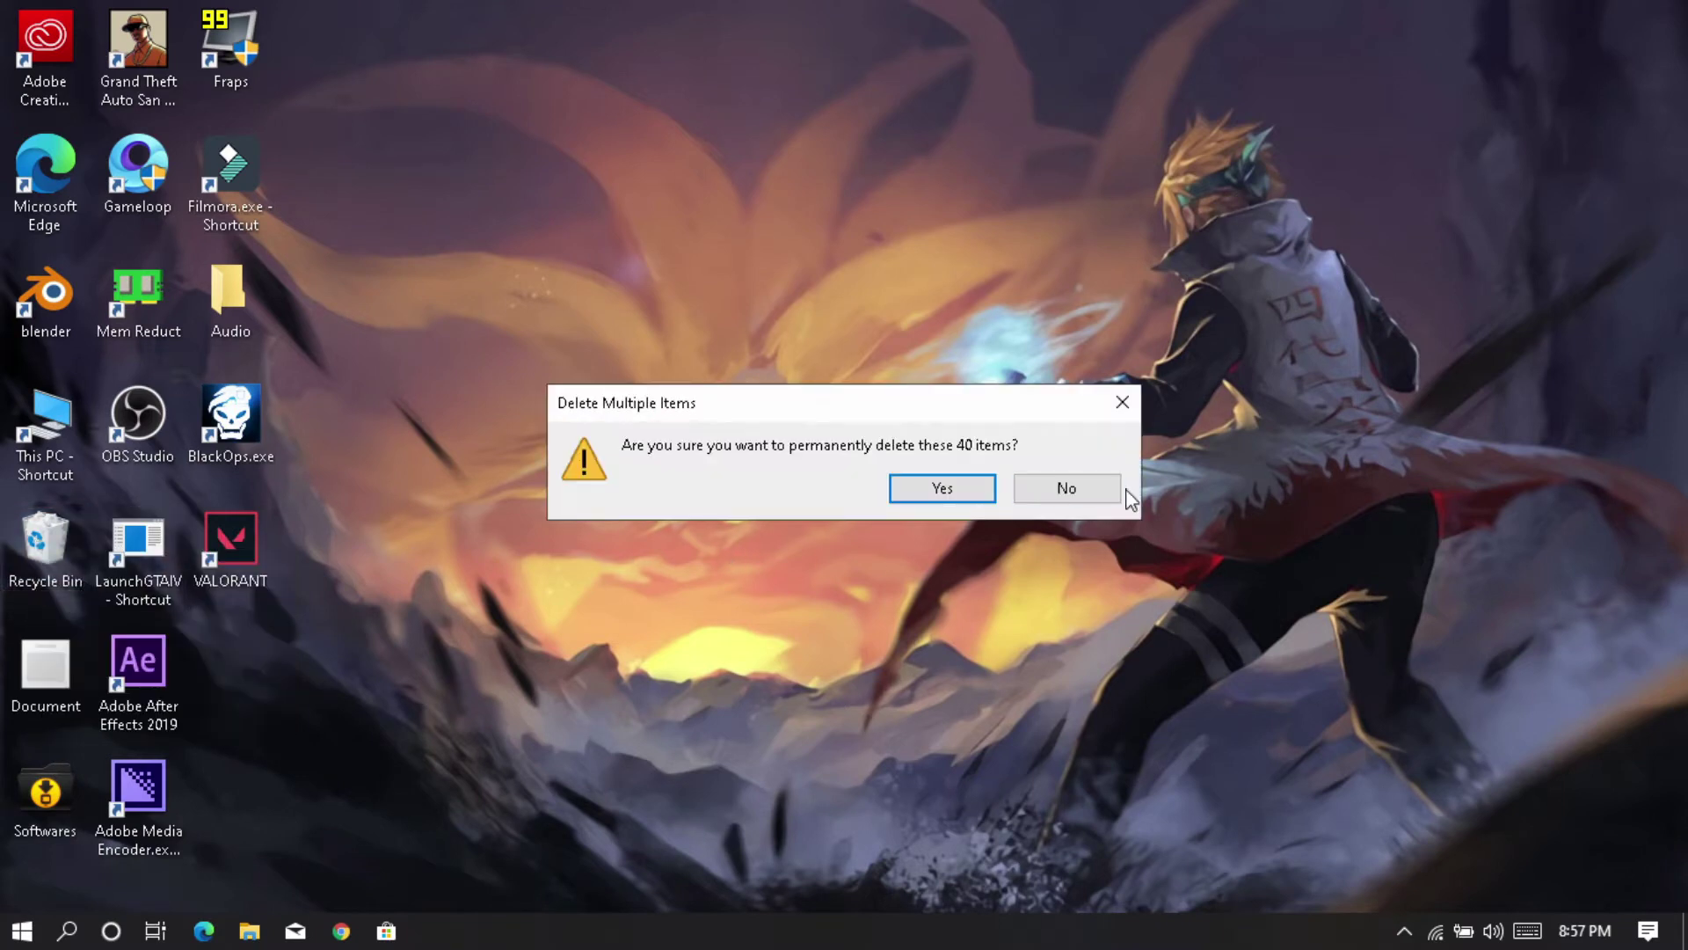
click(907, 492)
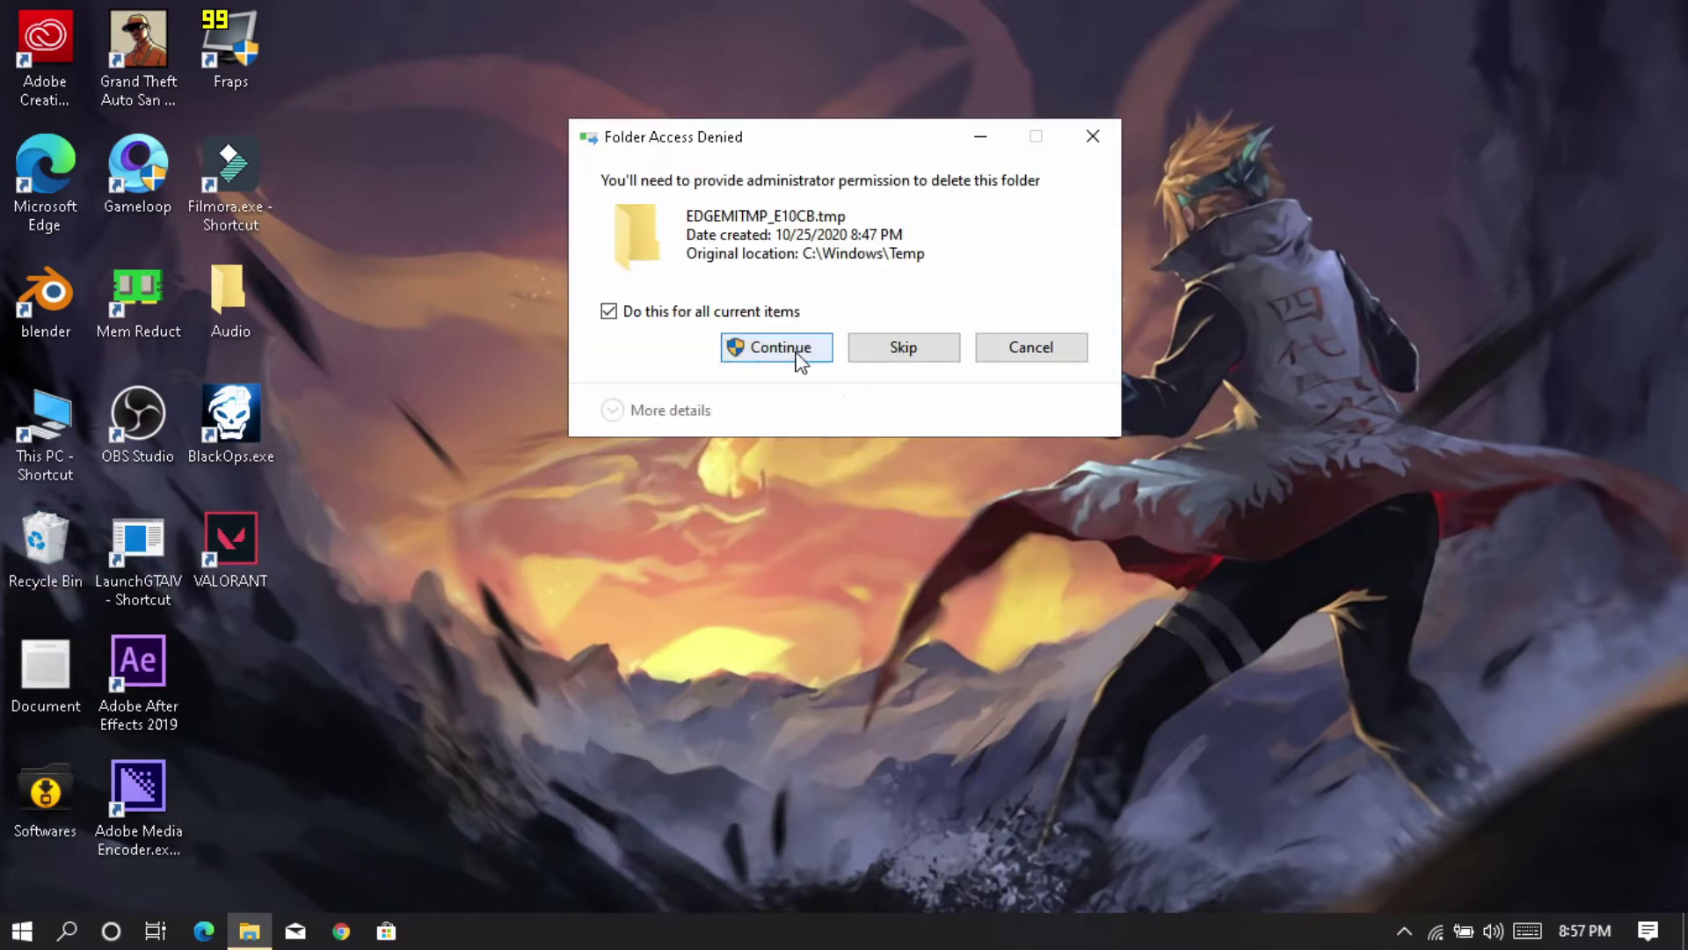
click(794, 350)
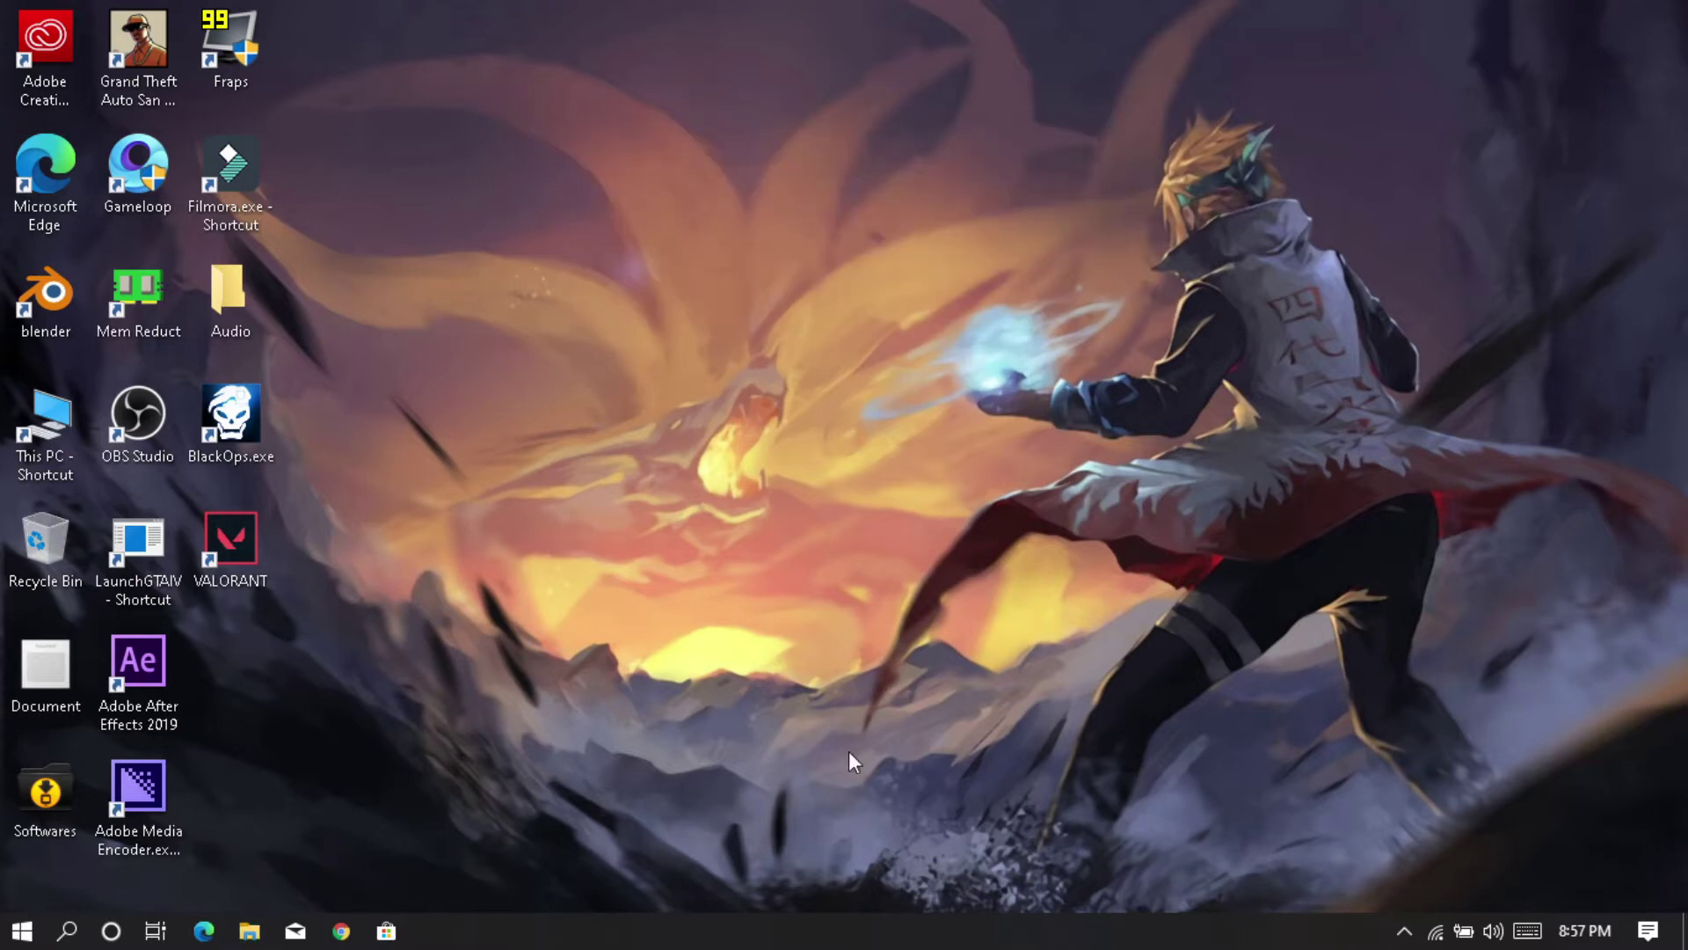
Open Task Manager in a maximized window and display the list of startup programs
right_click(850, 930)
click(931, 825)
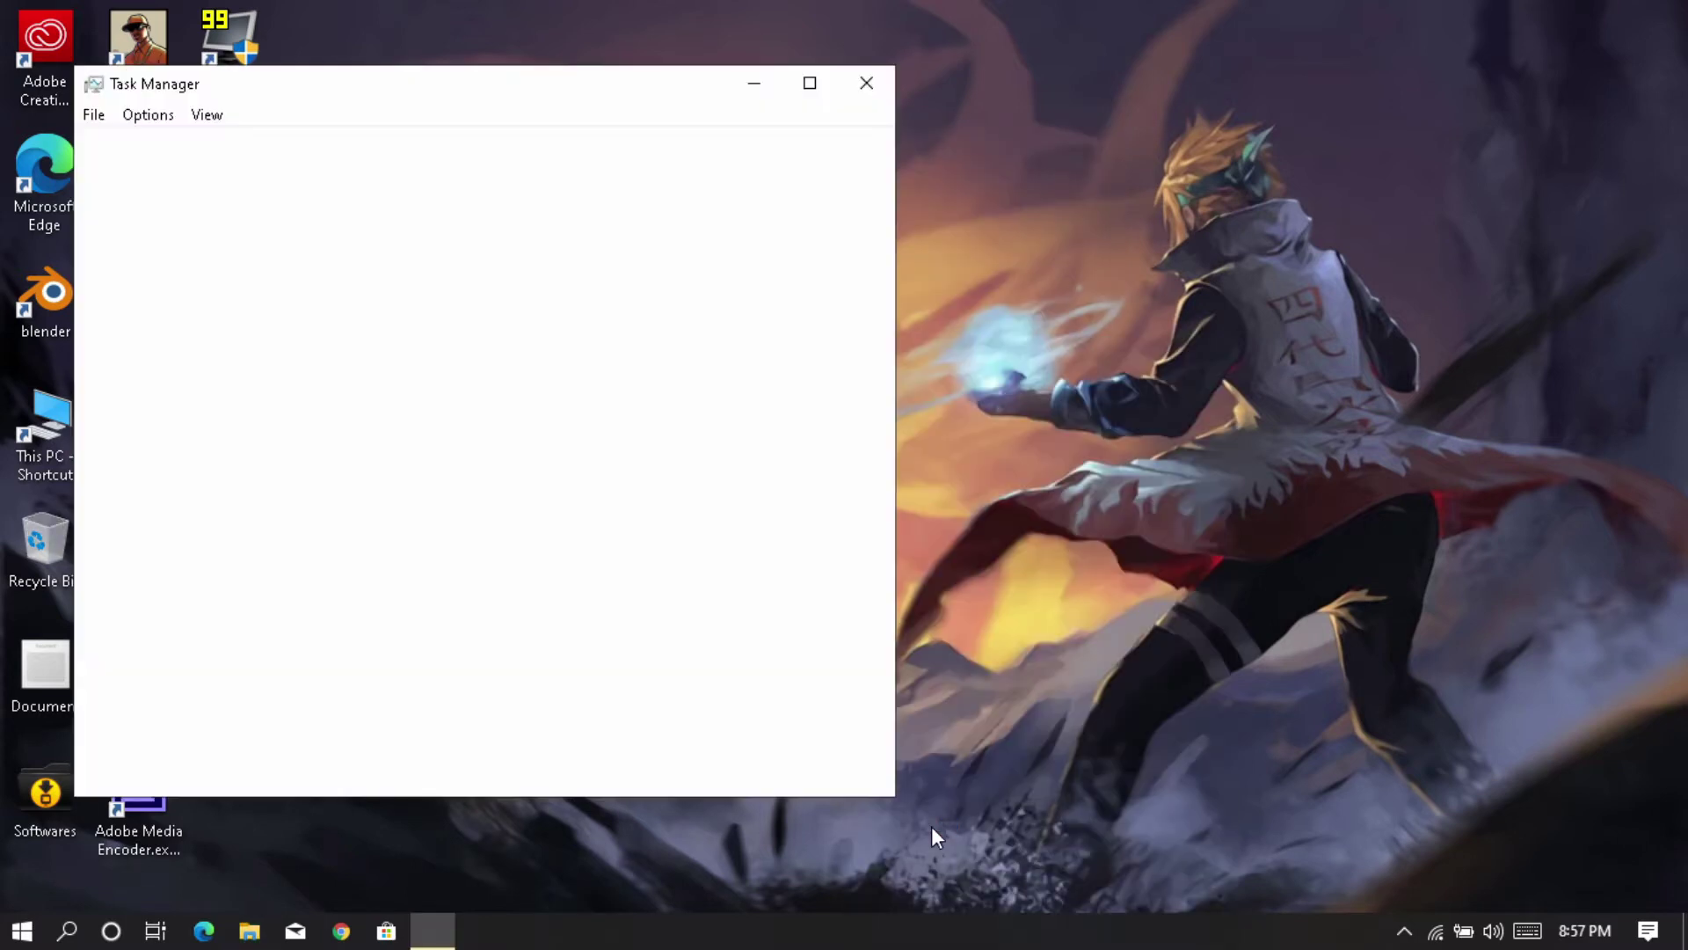
click(806, 79)
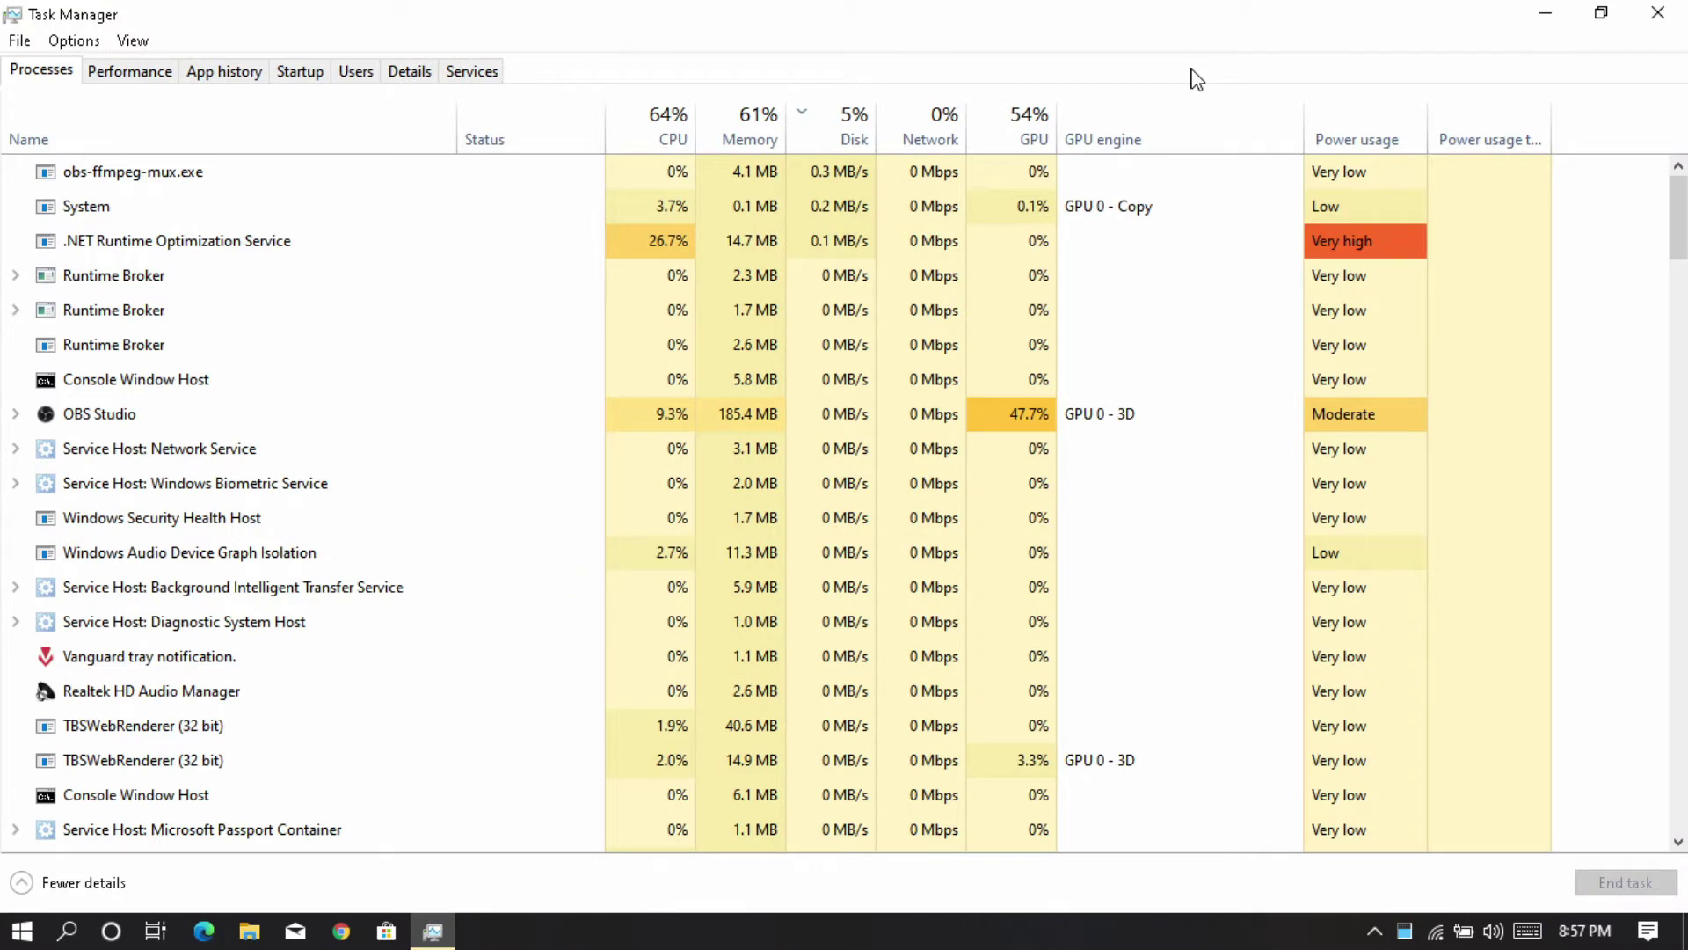
click(318, 77)
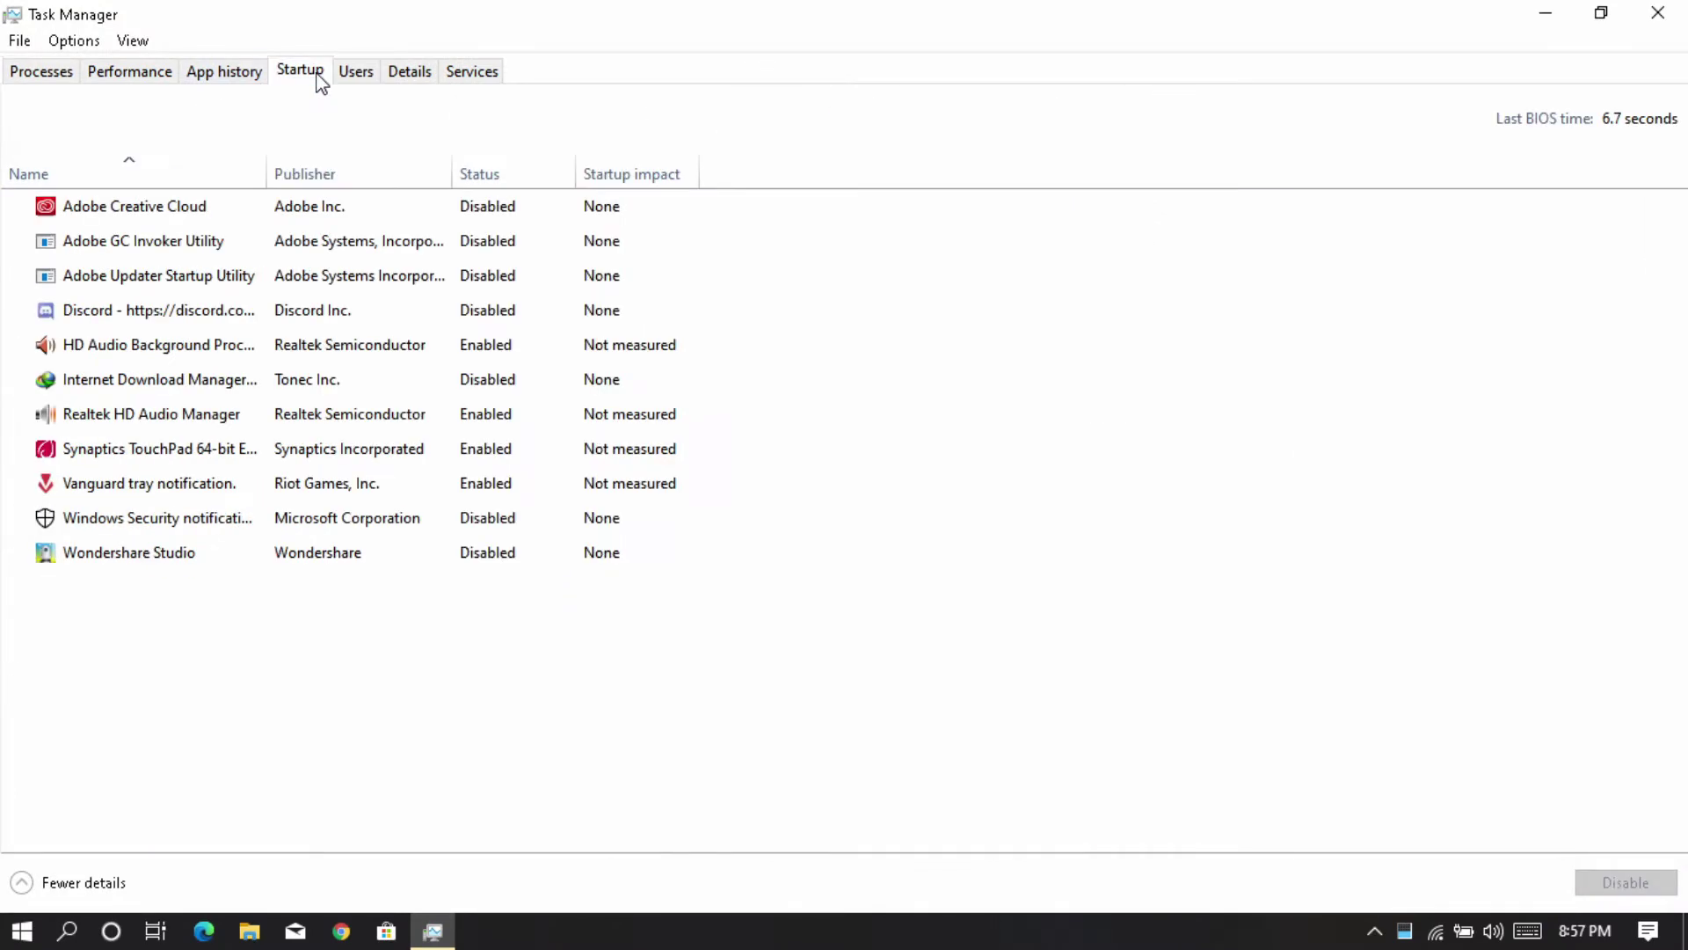
Disable the Vanguard tray notification among the startup programs and return to the list of running processes
click(512, 278)
click(518, 312)
click(524, 382)
click(519, 450)
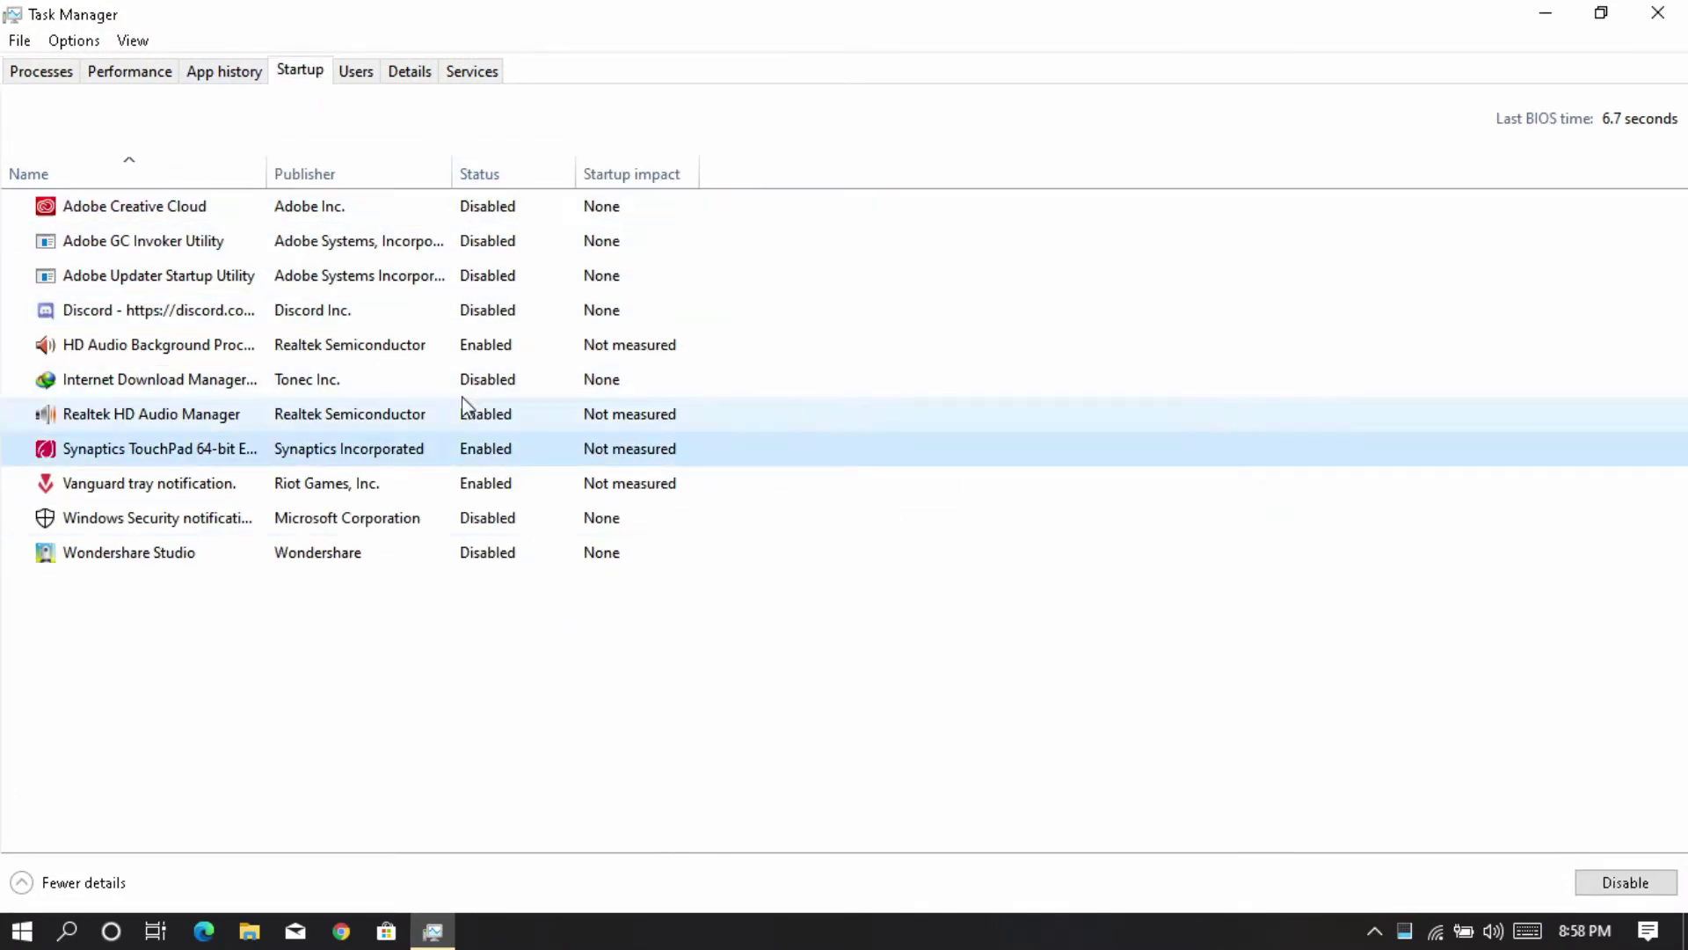
click(493, 486)
right_click(491, 489)
click(526, 503)
click(51, 73)
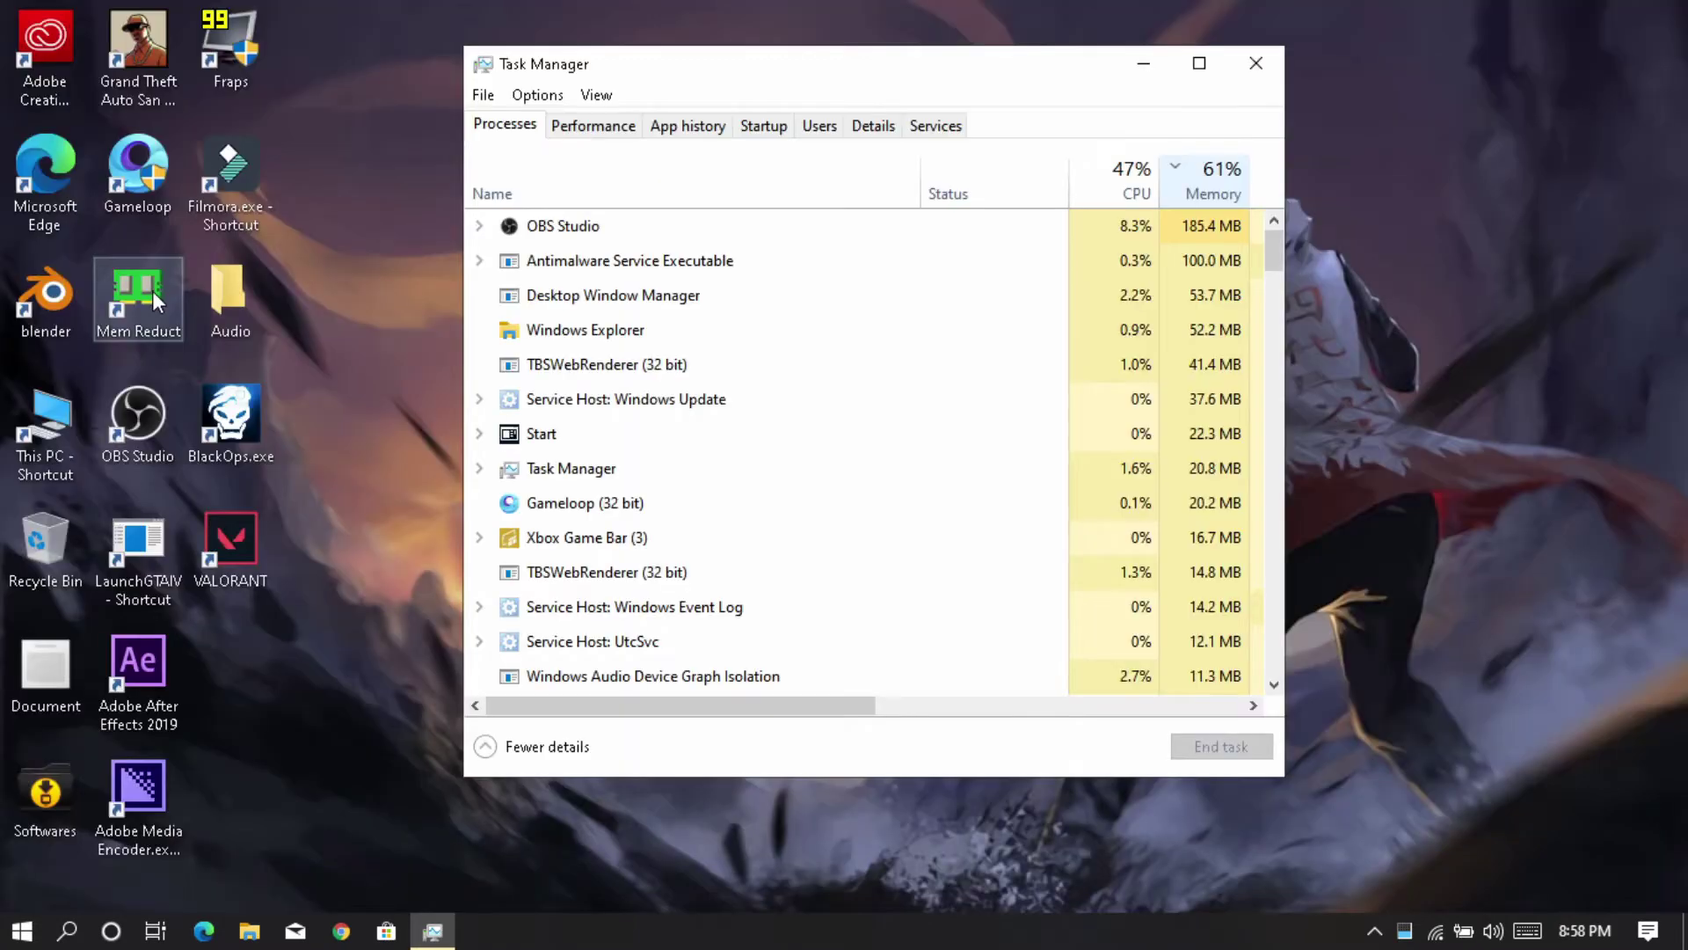
Launch Mem Reduct from the desktop and clean the memory, confirming the cleanup
double_click(151, 290)
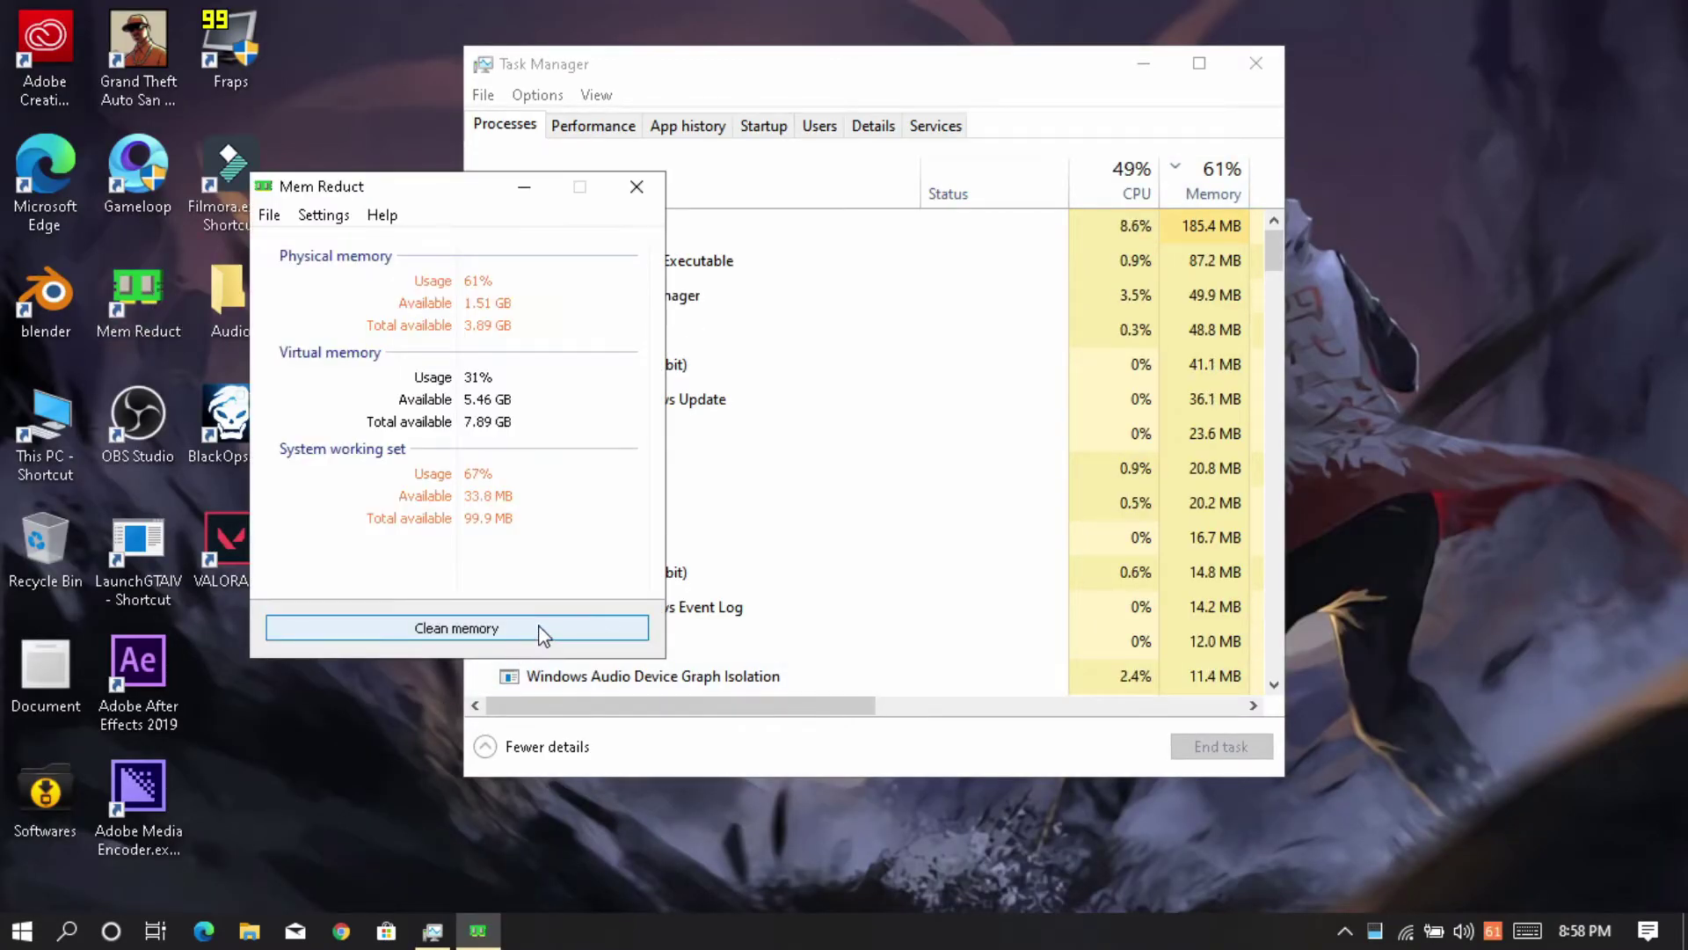
click(542, 628)
click(524, 454)
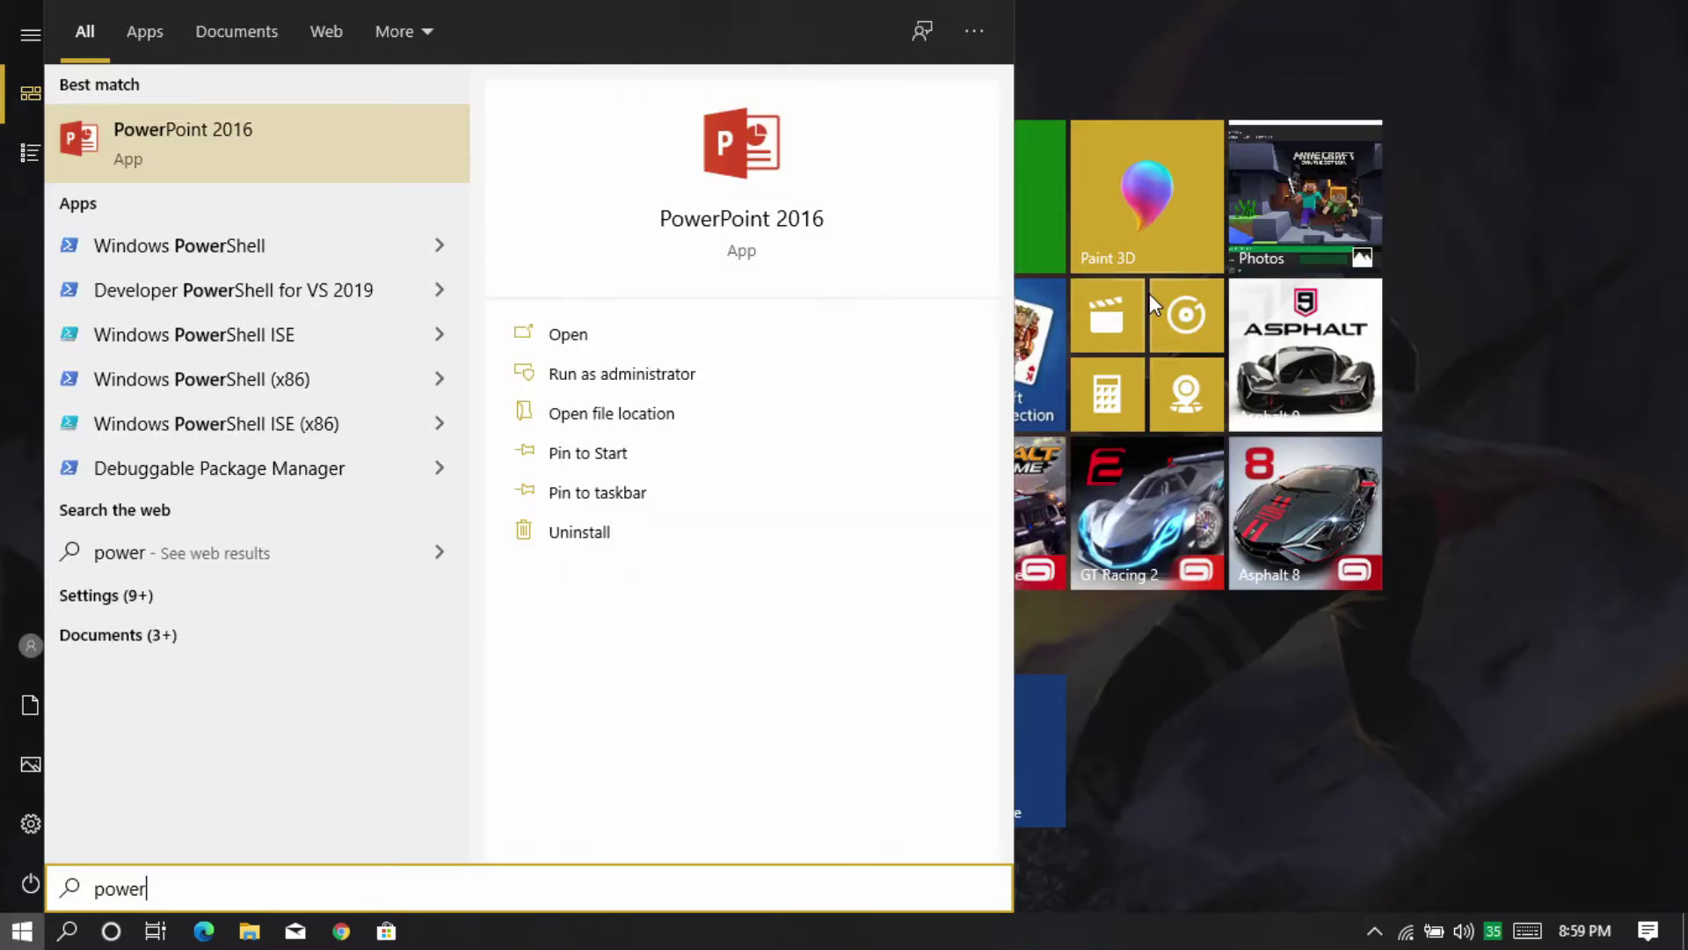
Search Windows for the power and sleep settings and open the additional power options from there
text(and slee)
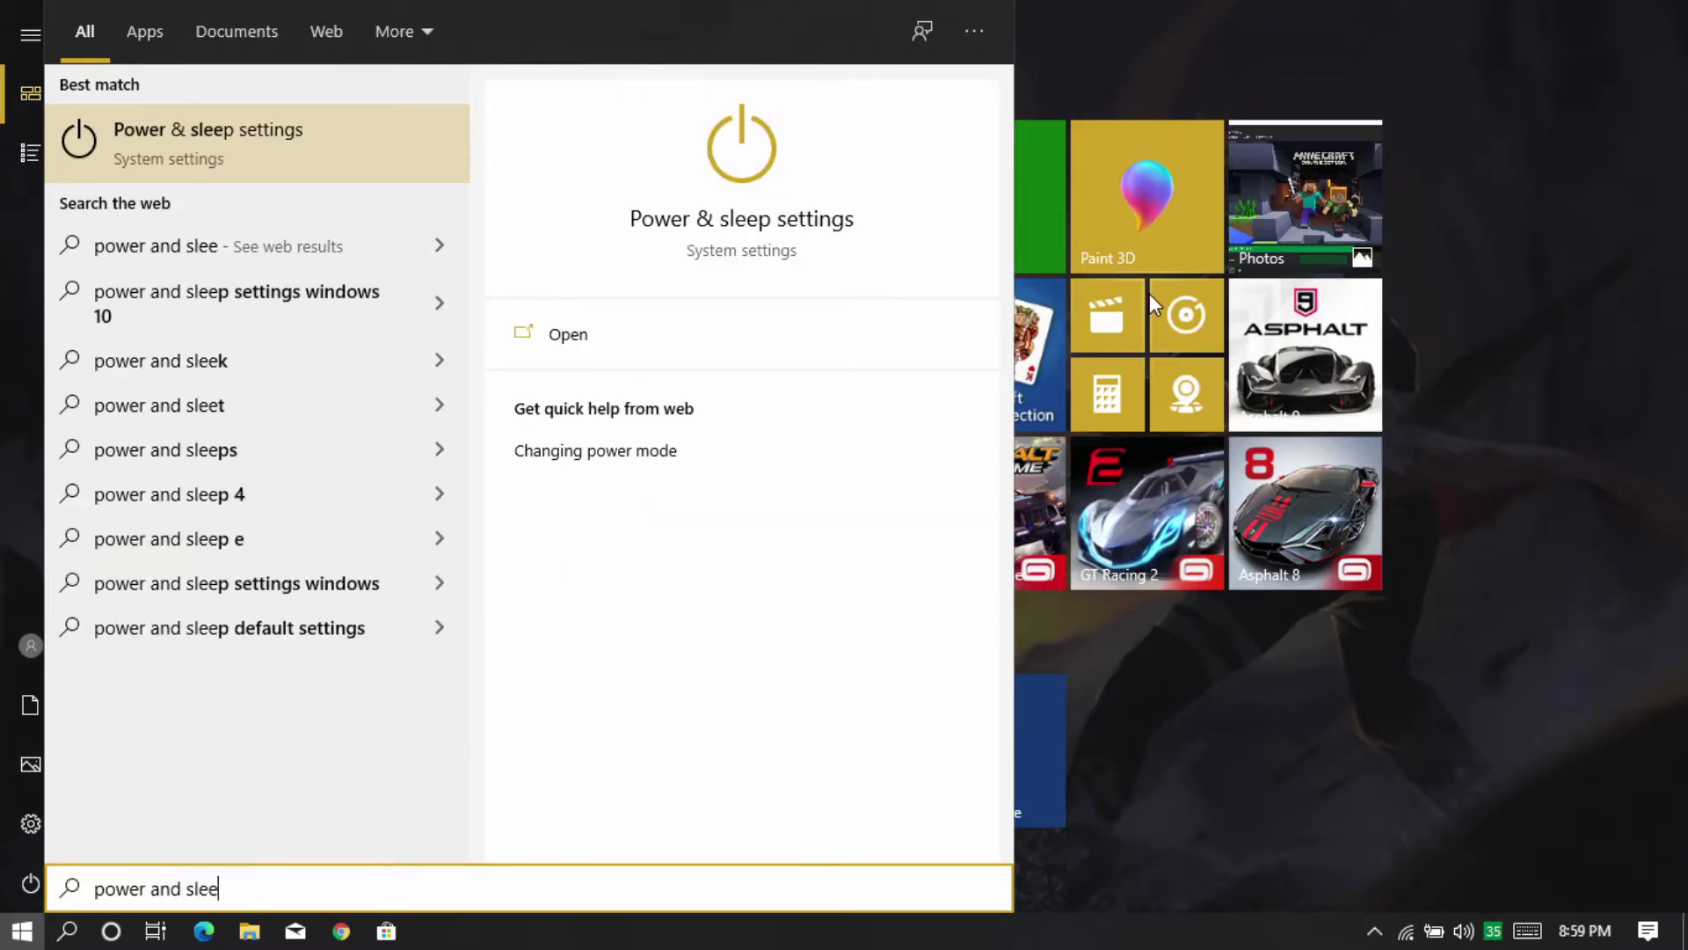
click(294, 160)
click(1442, 359)
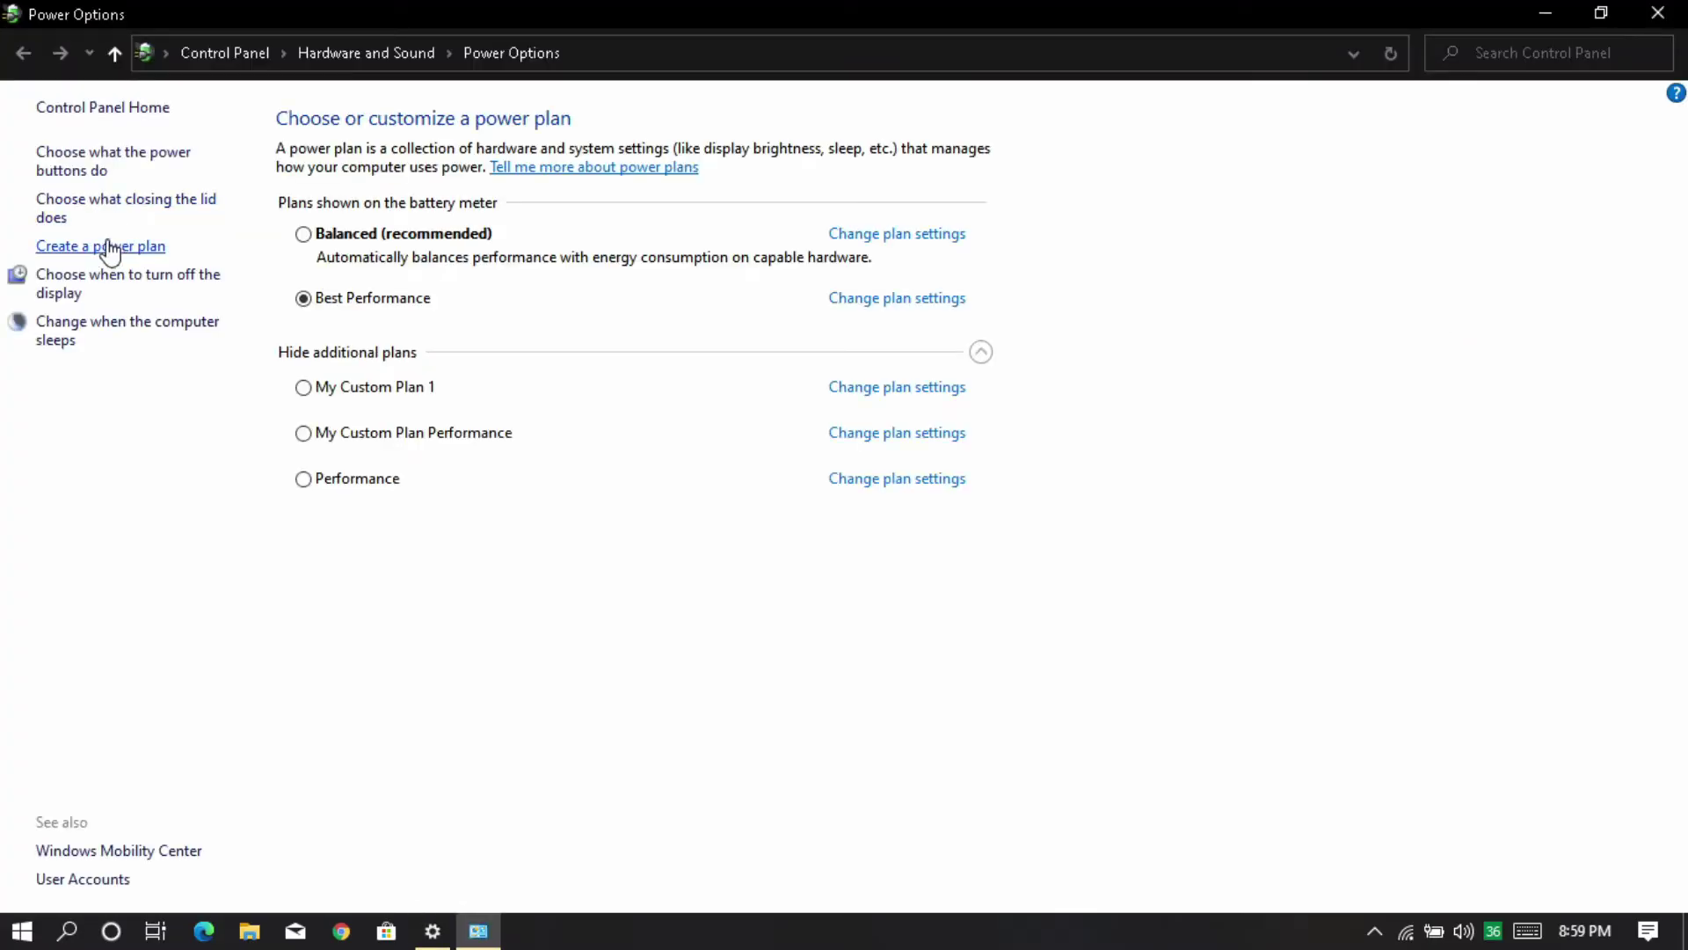
Create a power plan based on High performance, name it High Performance, and close Power Options
click(117, 249)
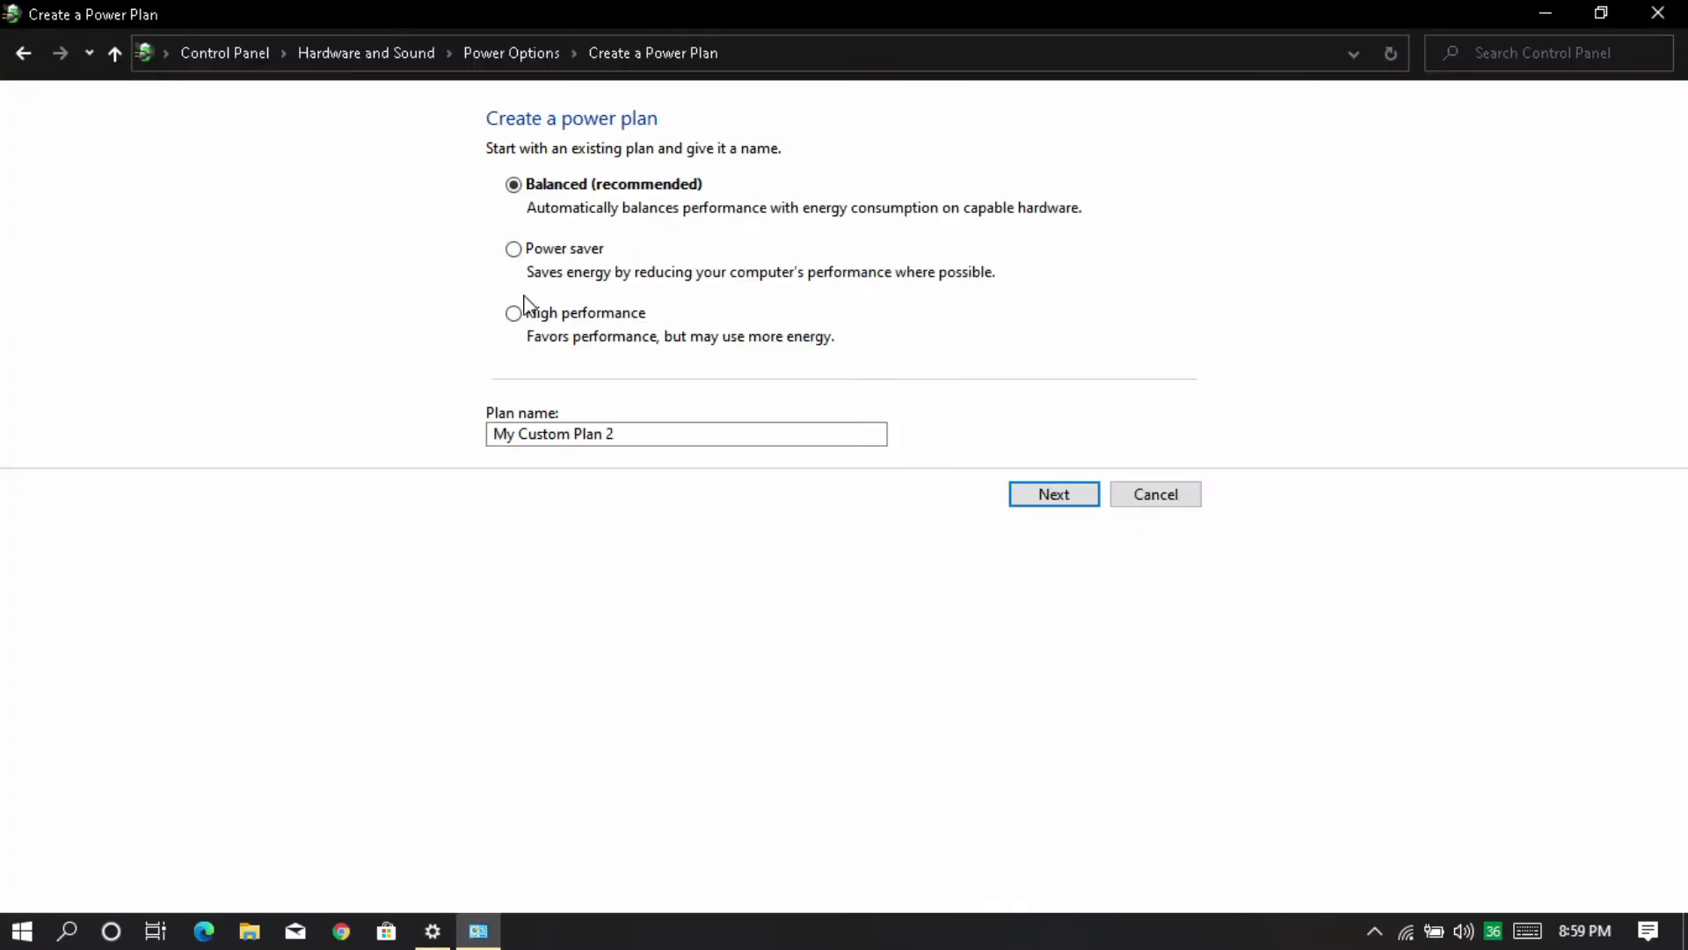
key(Tab)
text(Hu)
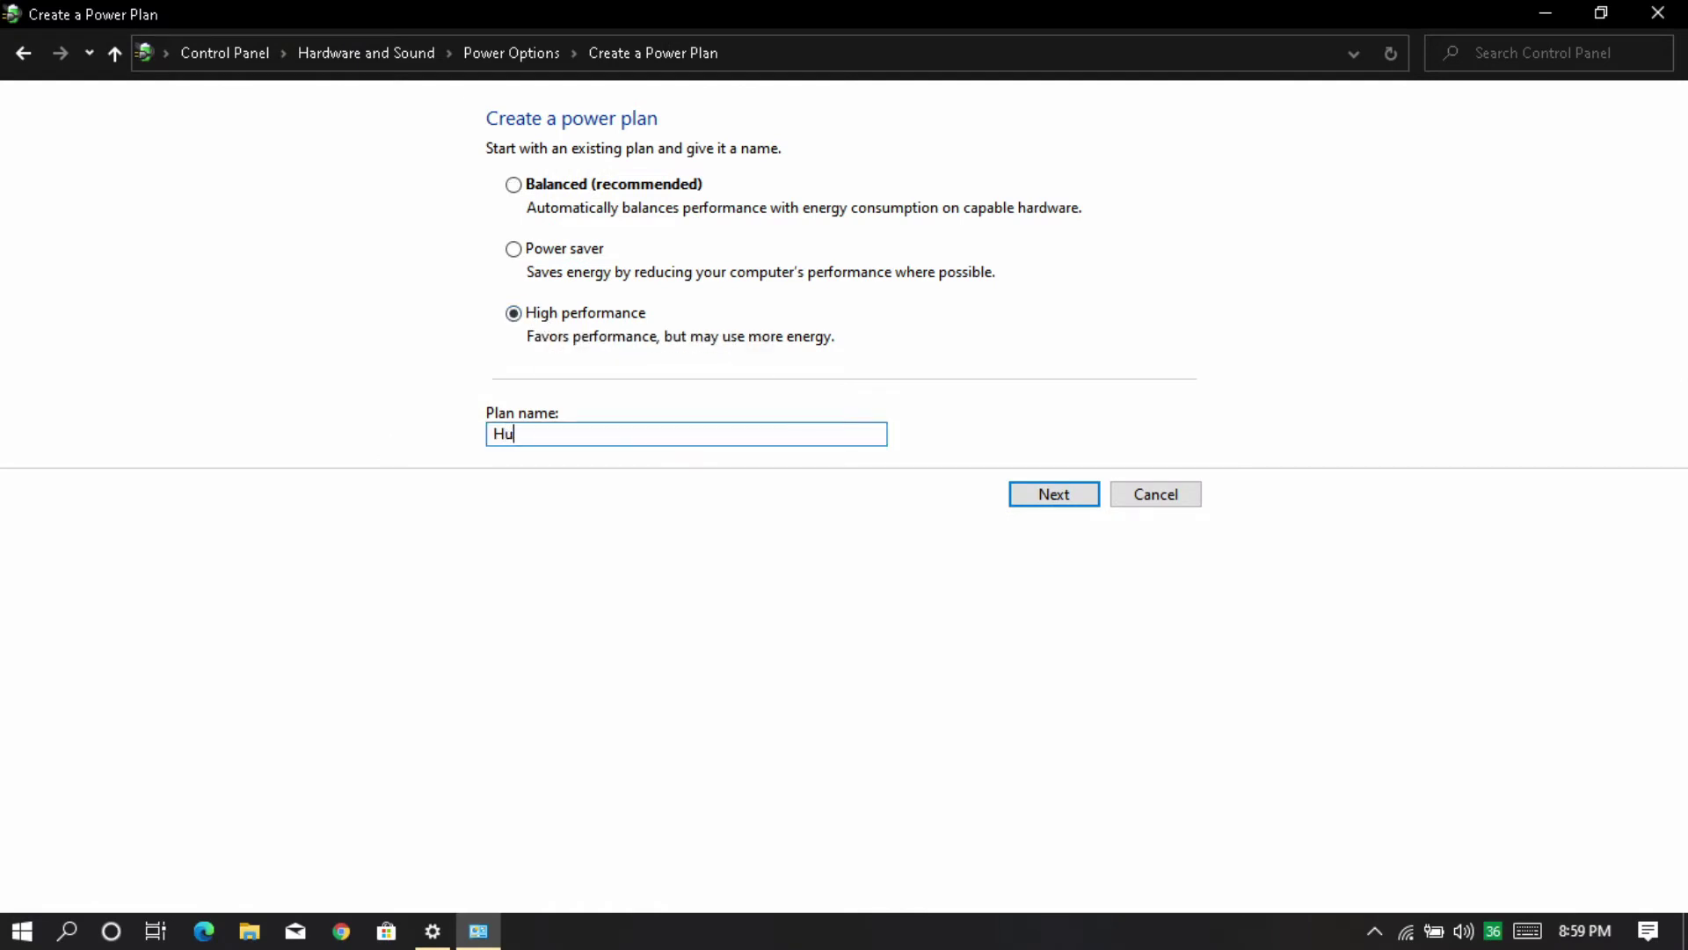
click(511, 434)
key(BackSpace)
text(igh Performance)
click(1041, 499)
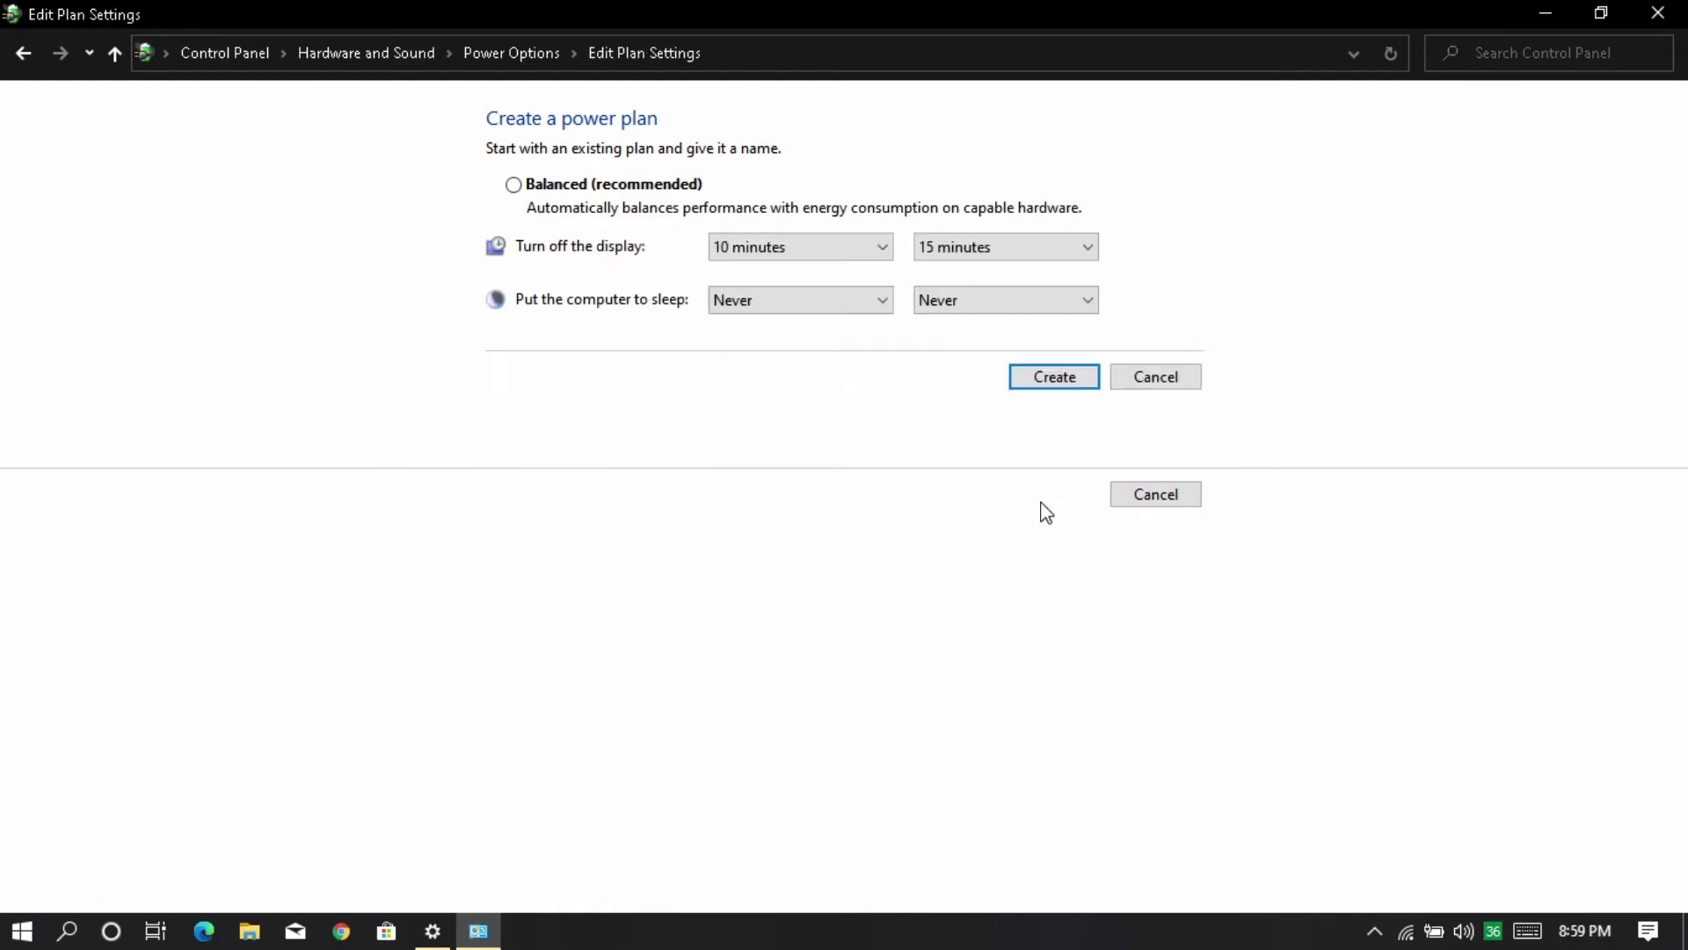
click(1051, 379)
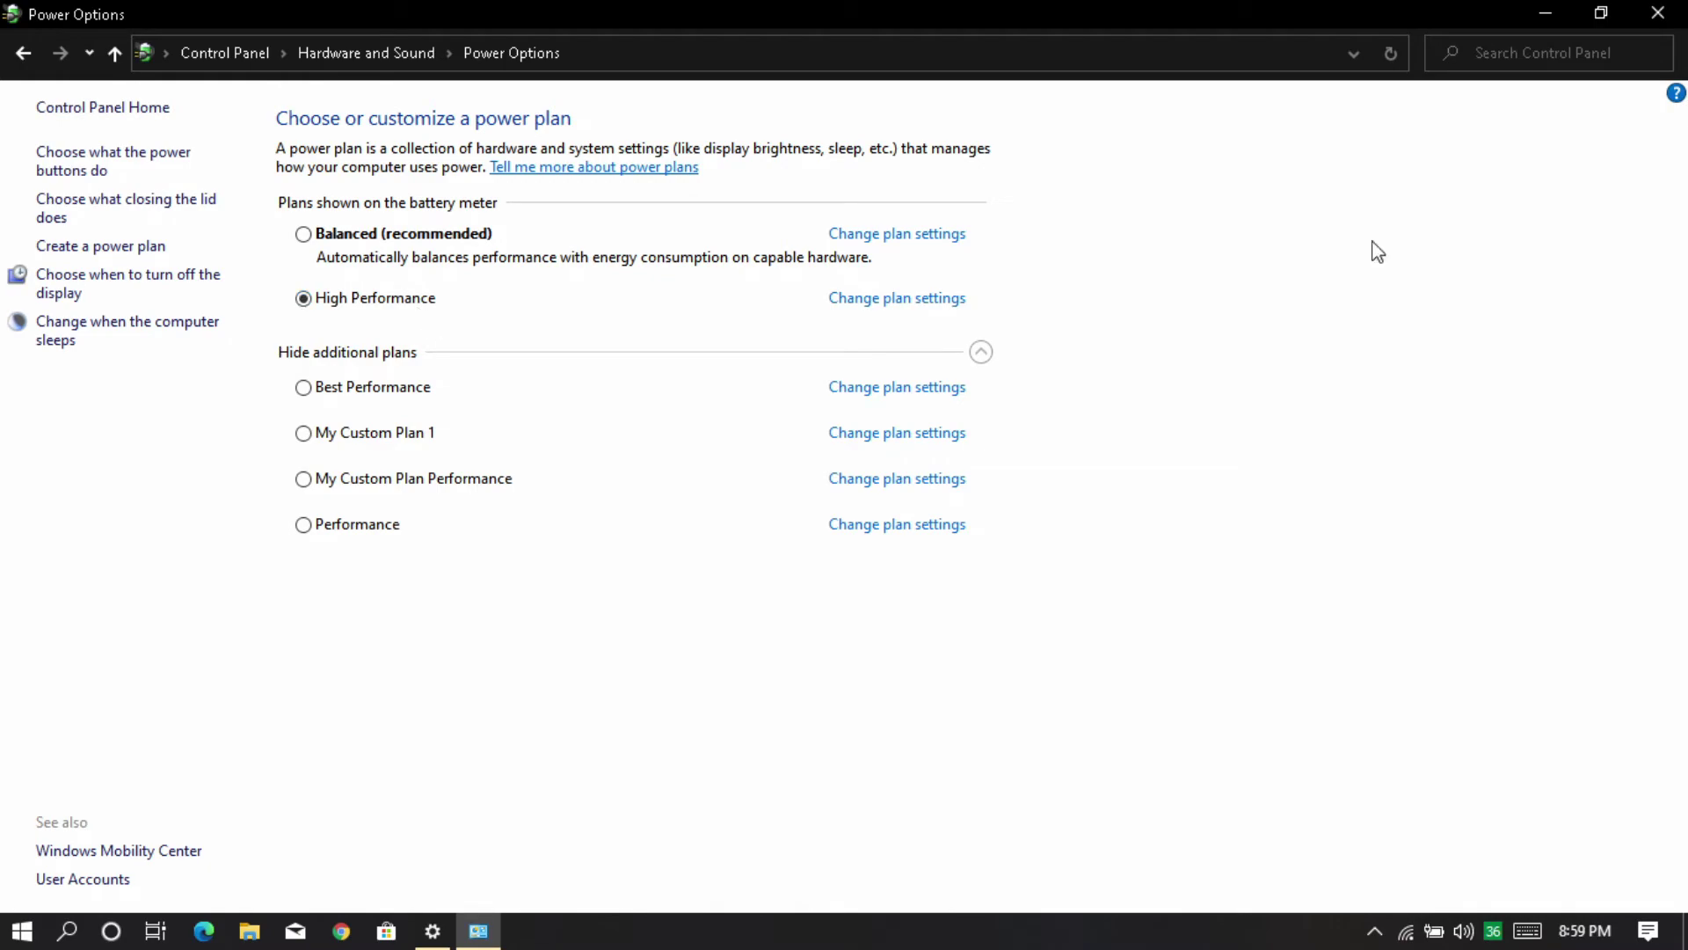
click(1662, 11)
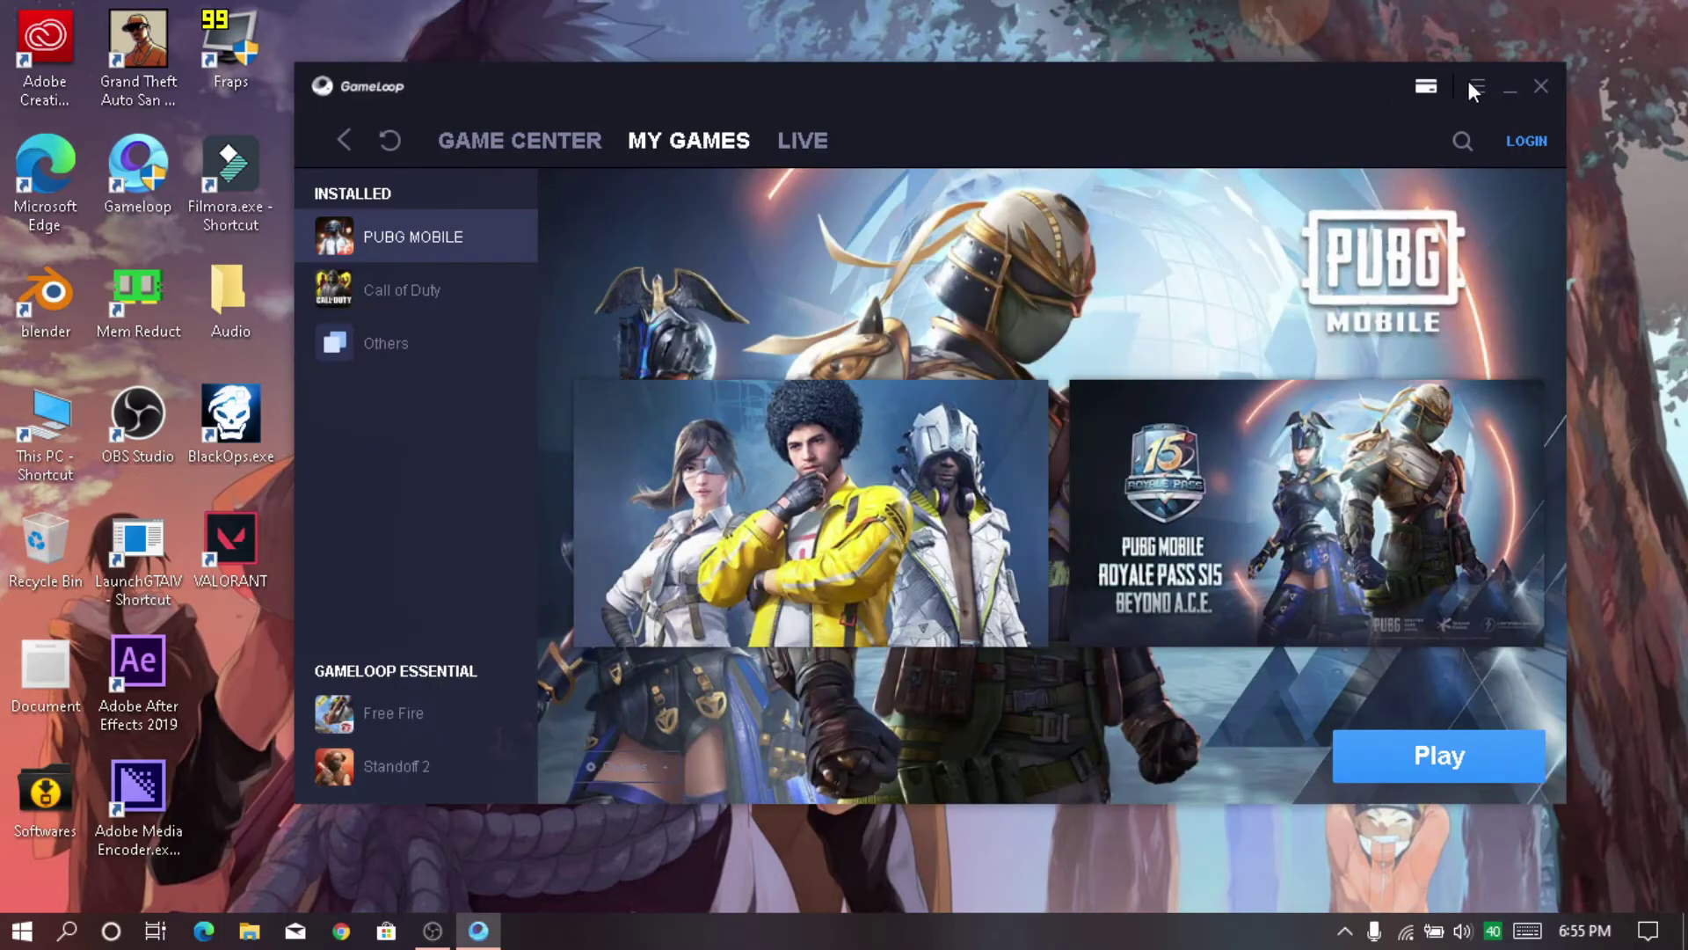
Switch to GameLoop and open the engine settings in its Setting Center
click(1476, 88)
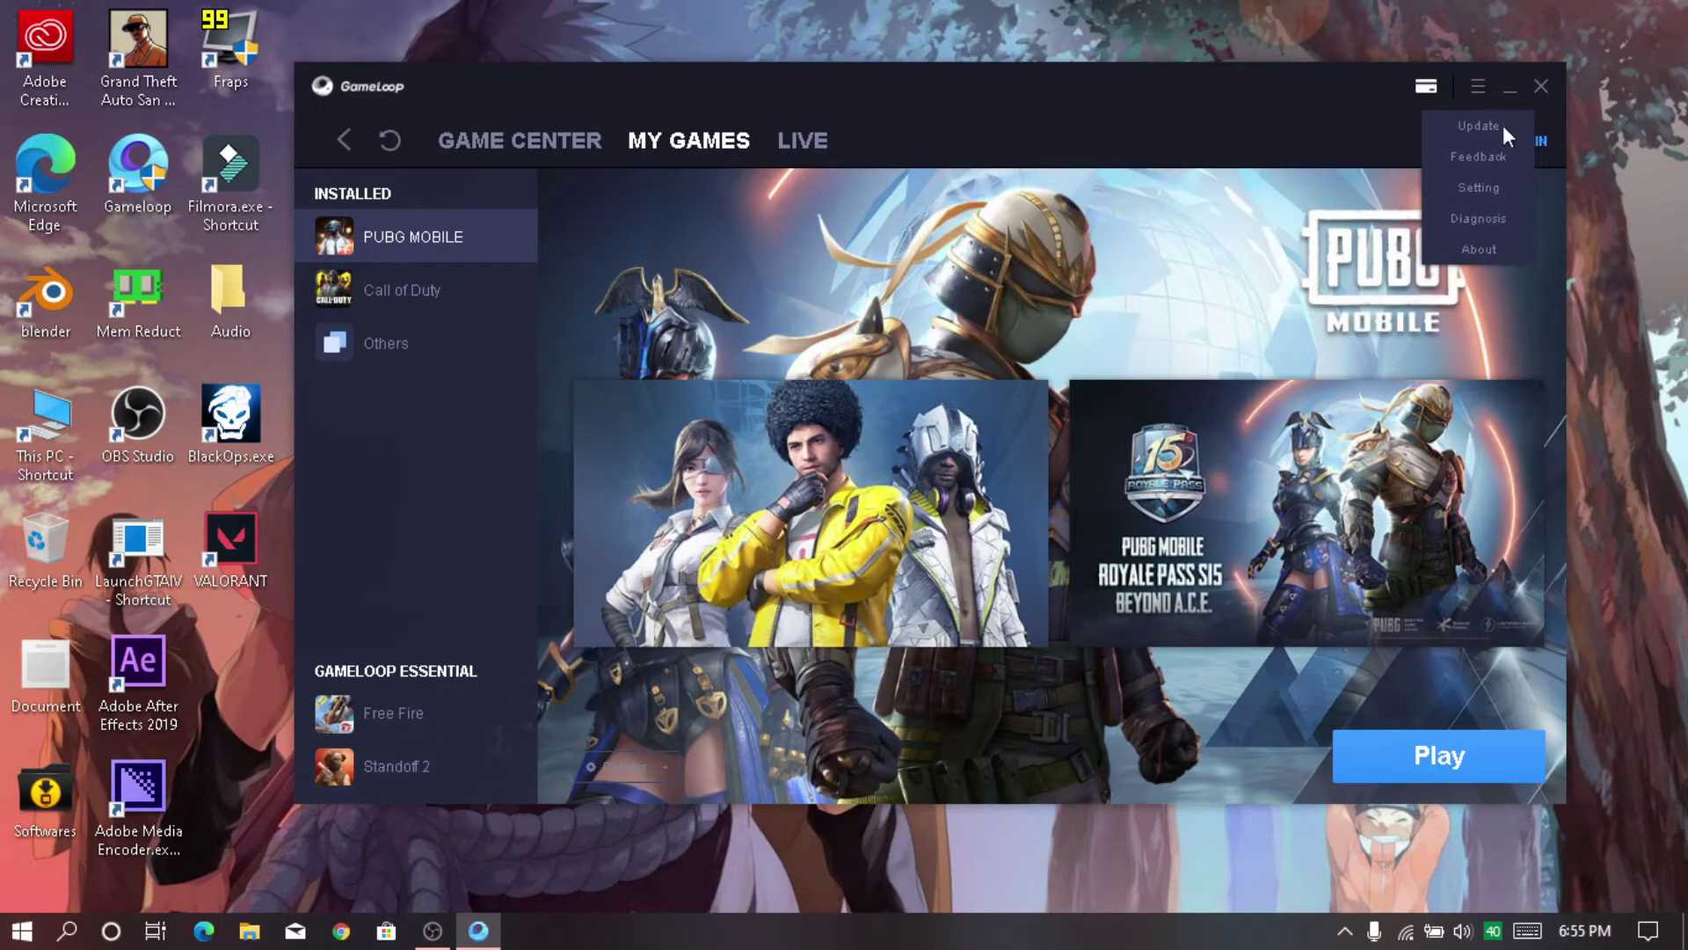
click(1489, 183)
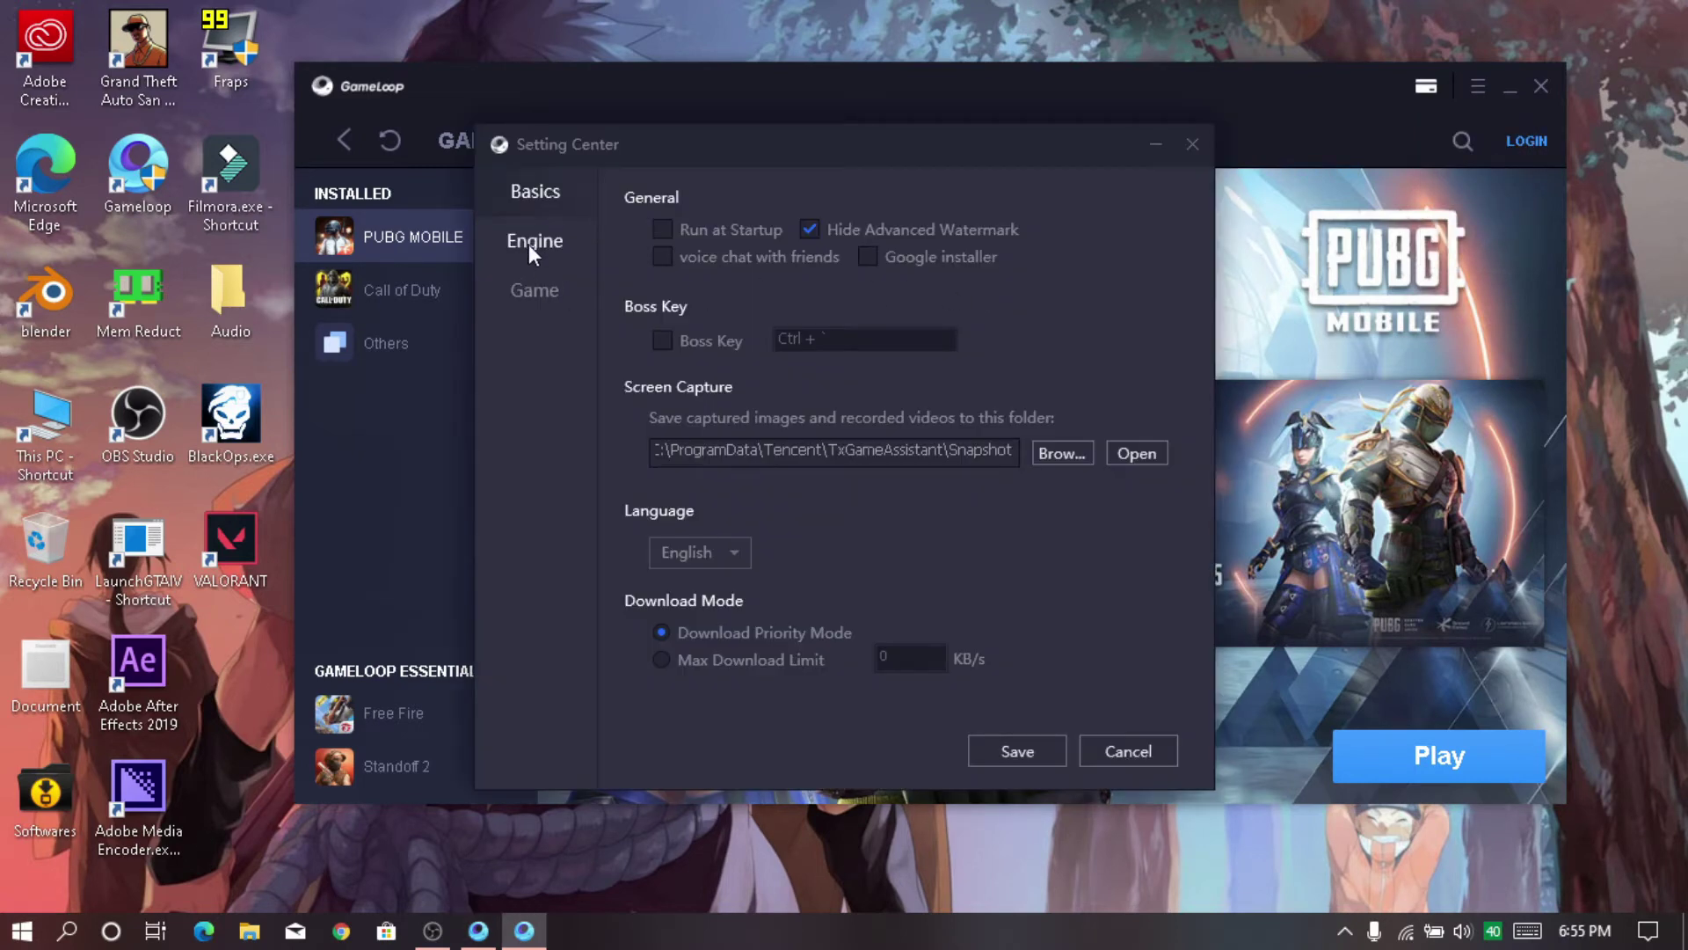
click(531, 243)
click(540, 195)
click(568, 241)
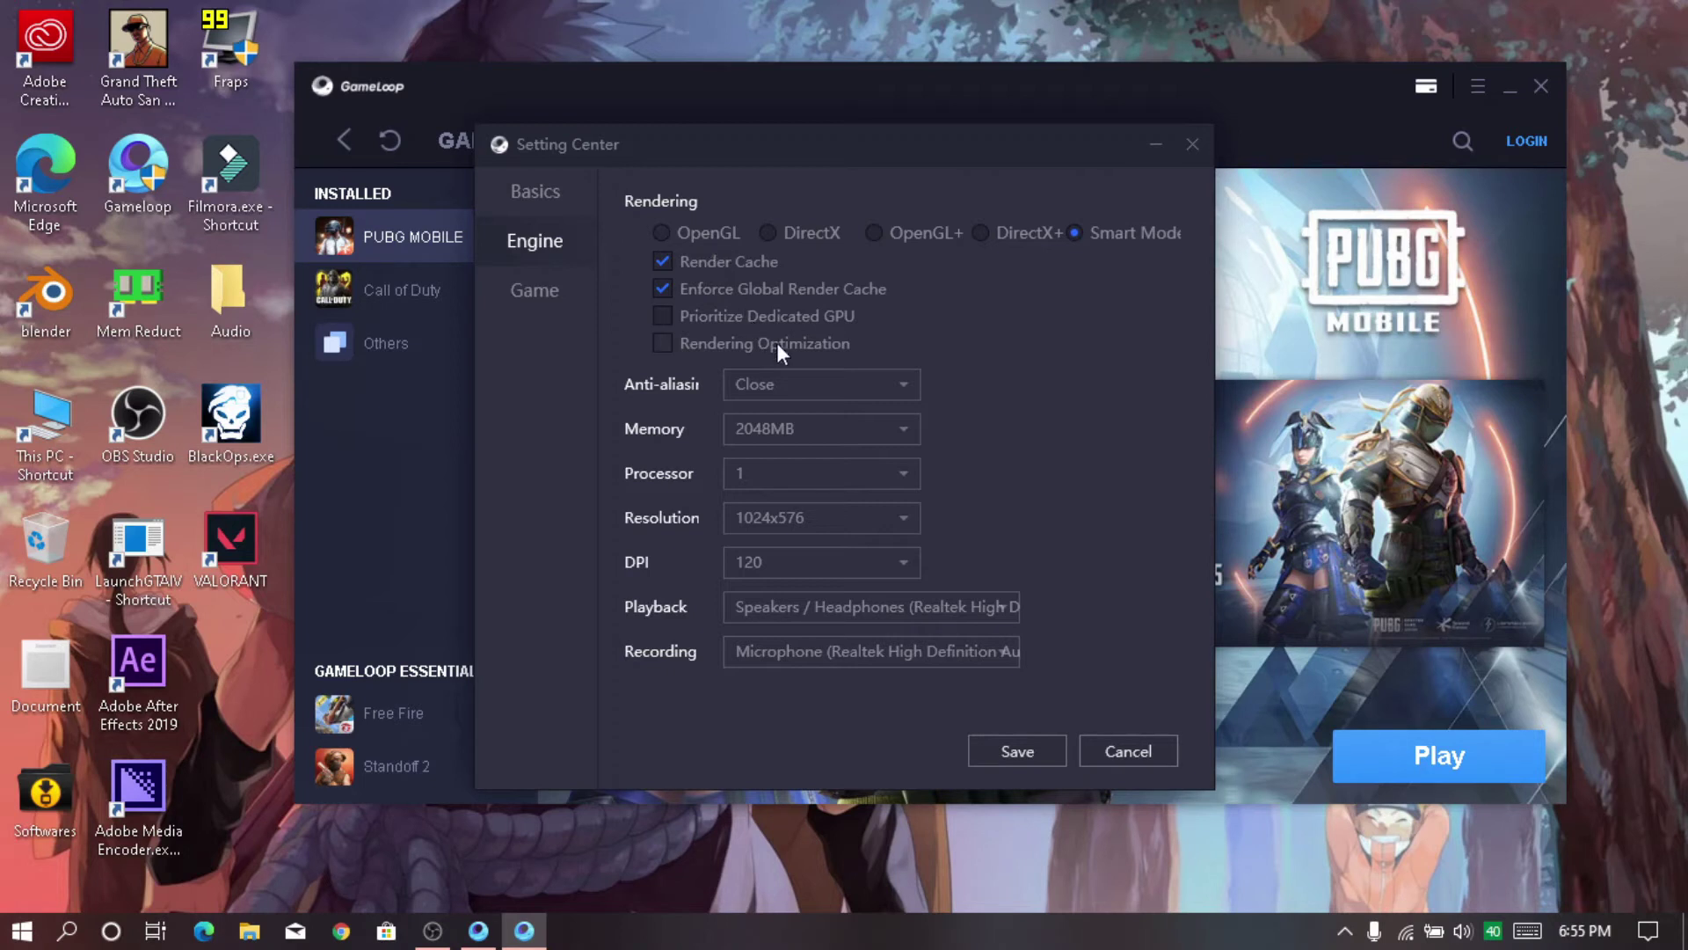
Choose the memory and processor allocation in GameLoop's engine settings and save the changes
click(805, 426)
click(777, 547)
click(811, 471)
click(781, 555)
click(1015, 751)
click(1061, 499)
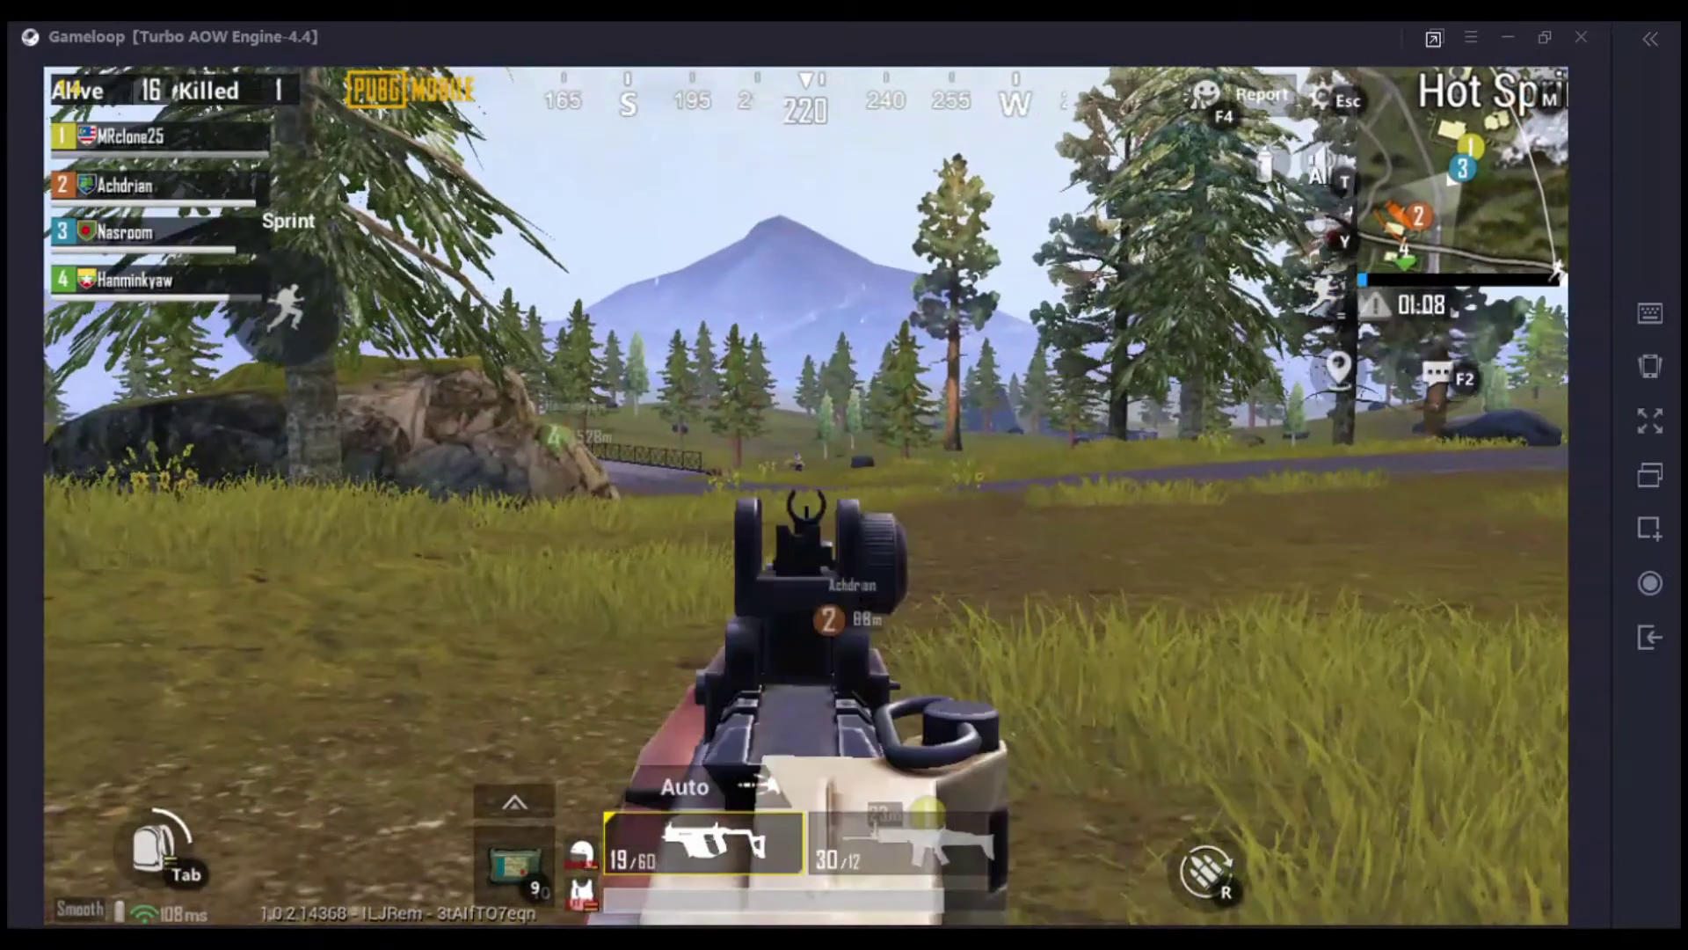
key(w)
click(805, 508)
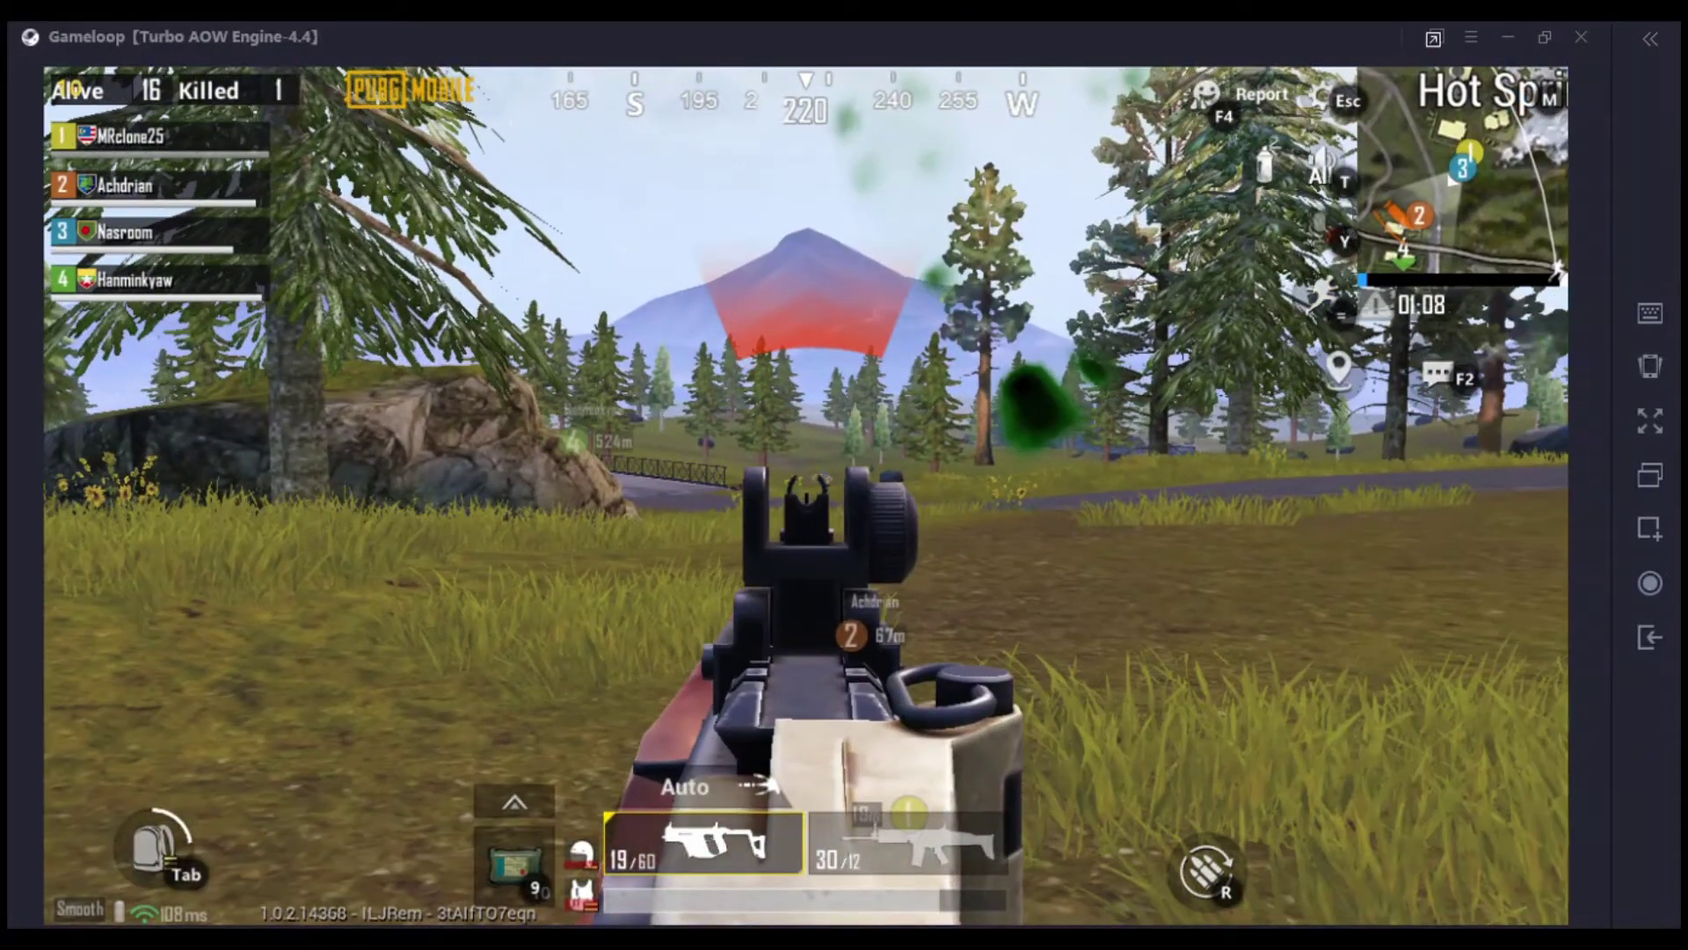
click(805, 508)
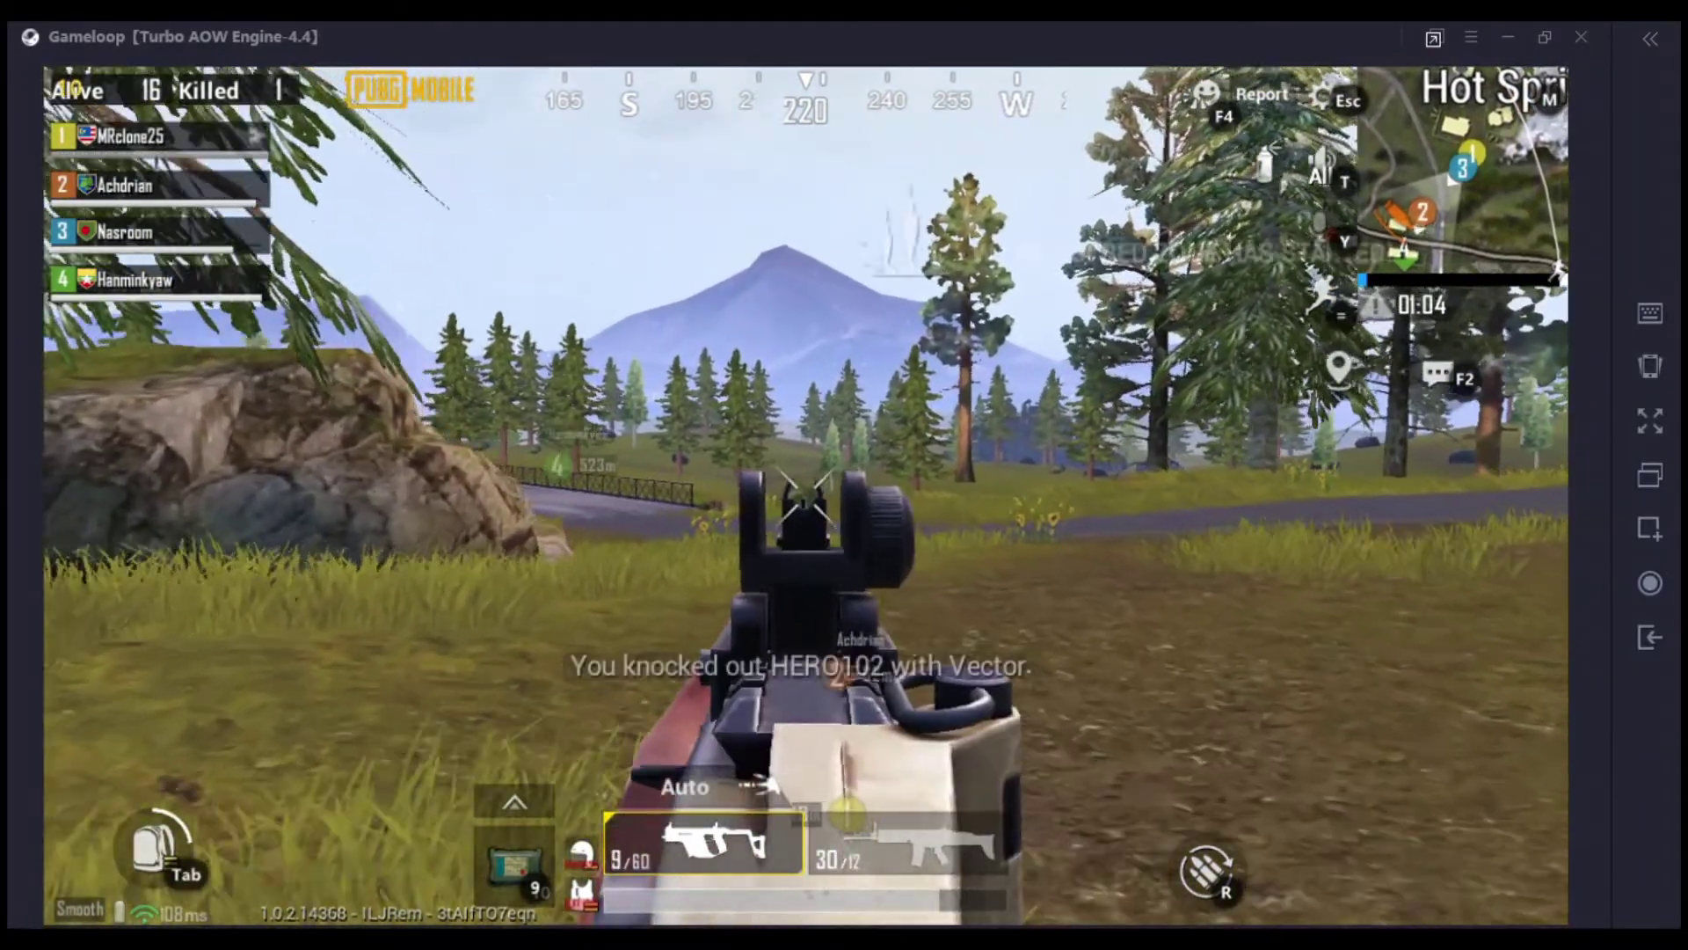